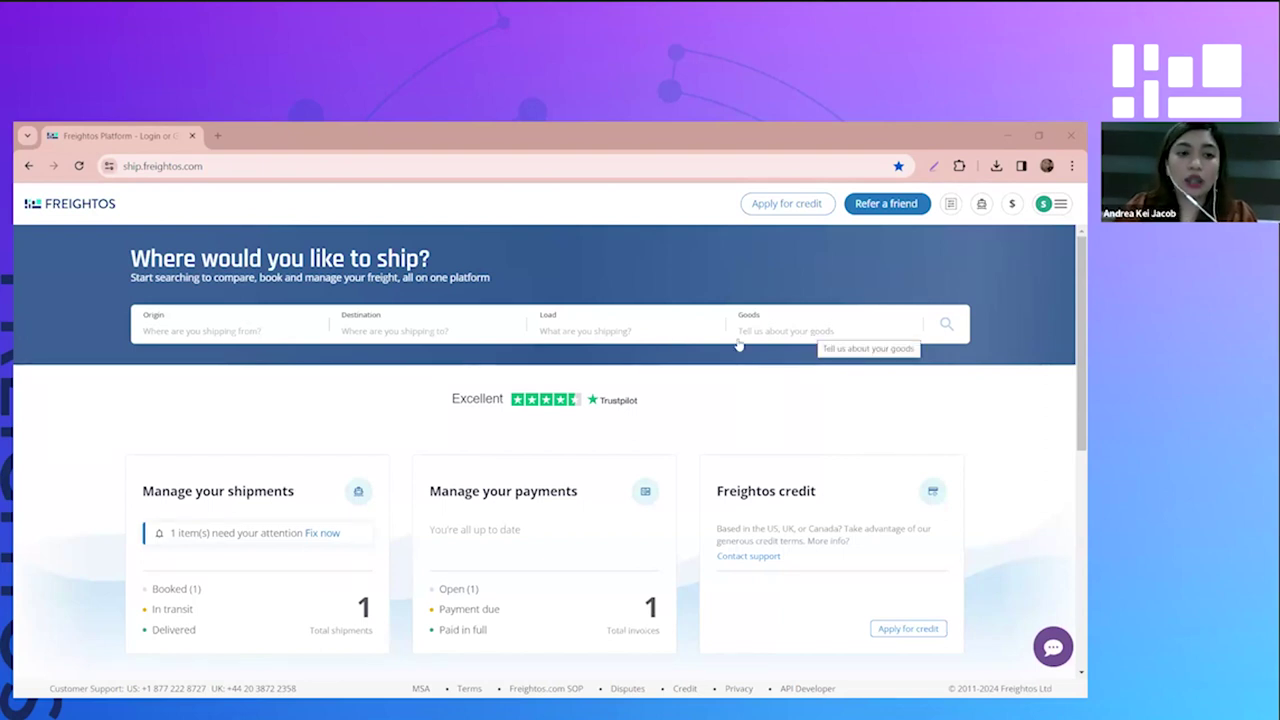
# Set the origin location type to Factory/Warehouse after briefly trying port/airport
pyautogui.click(203, 332)
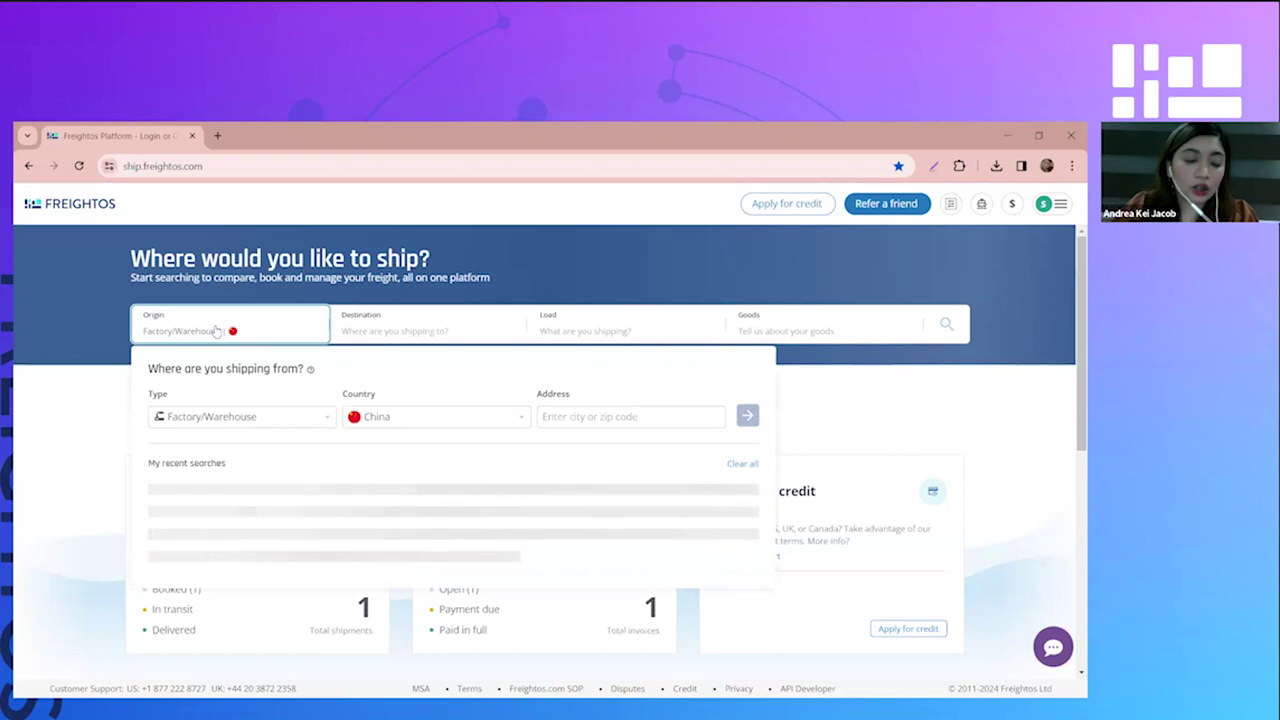
pyautogui.click(232, 421)
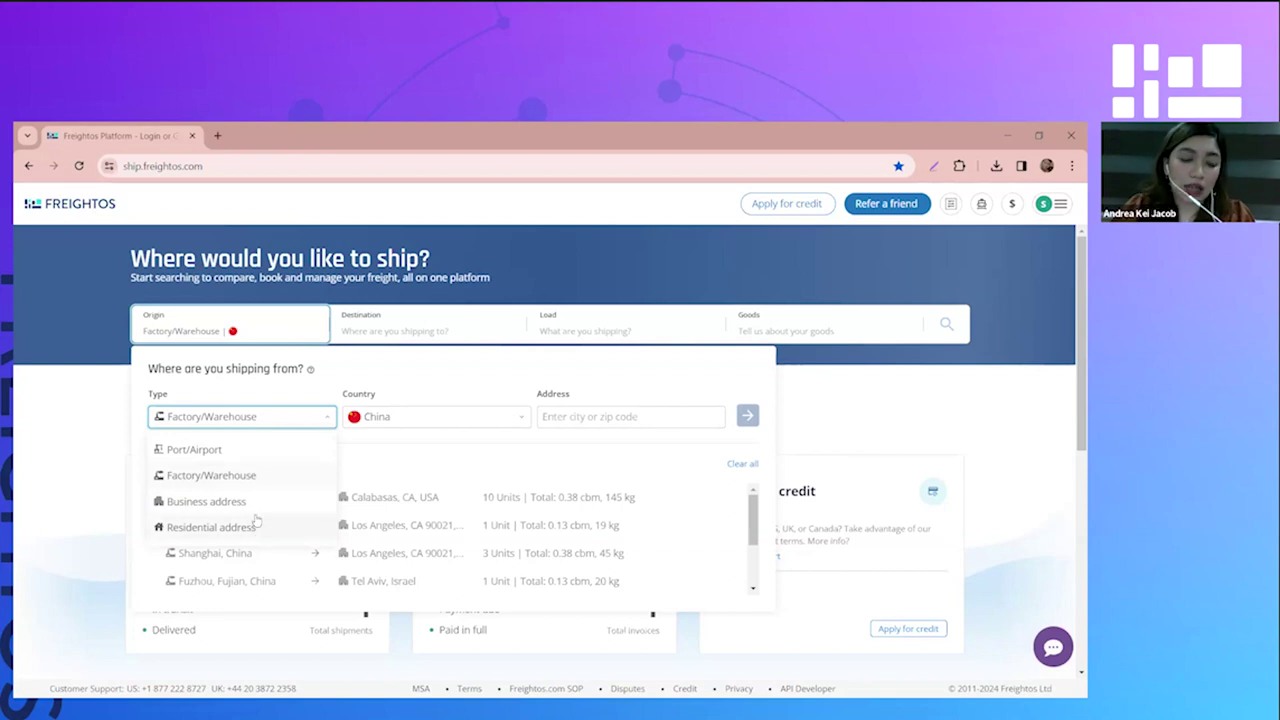
pyautogui.click(230, 457)
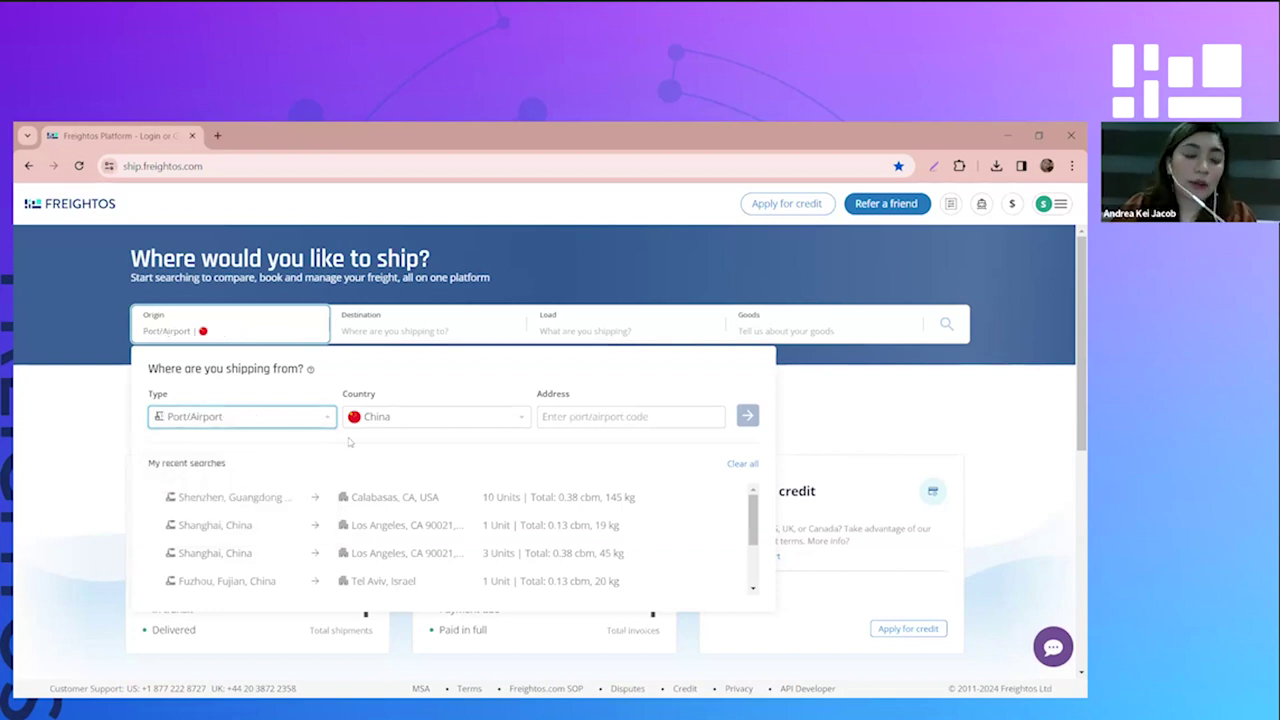
pyautogui.click(668, 423)
pyautogui.write('ni')
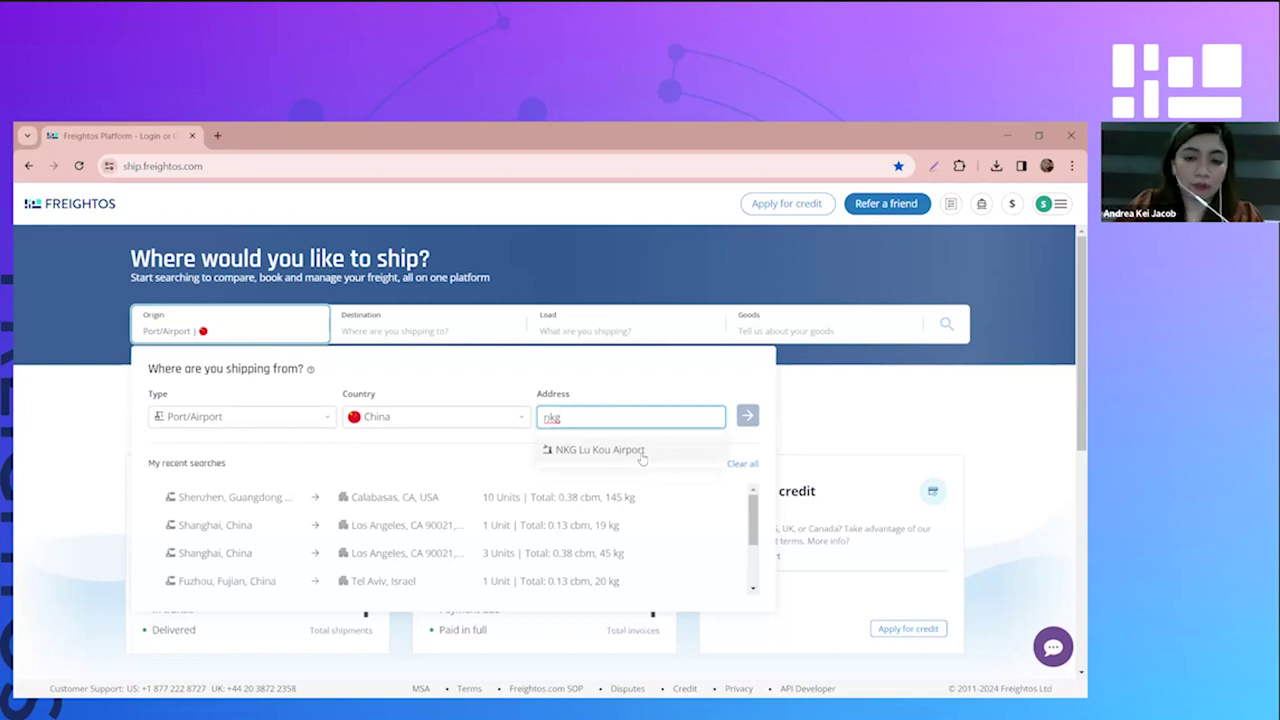
pyautogui.click(272, 421)
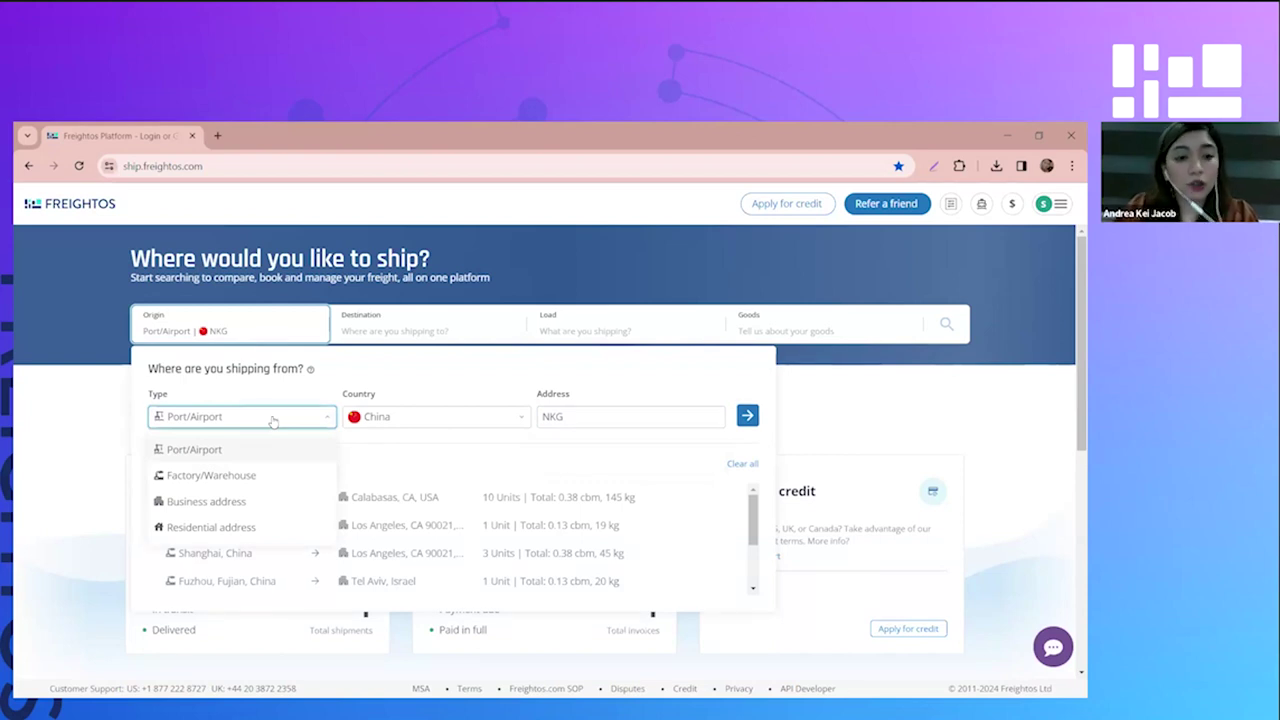
pyautogui.click(244, 483)
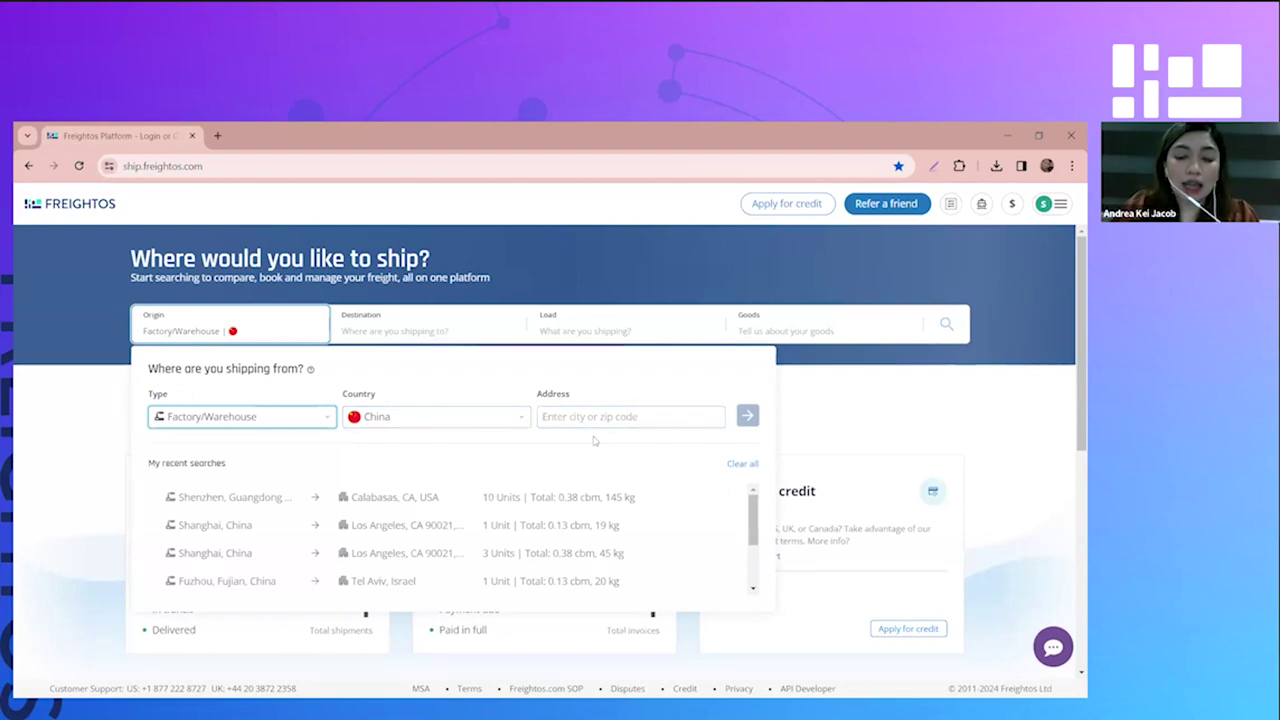
# Search 'sche' and pick Shenzhen, Guangdong Province, China as the origin address
pyautogui.click(648, 420)
pyautogui.write('sc')
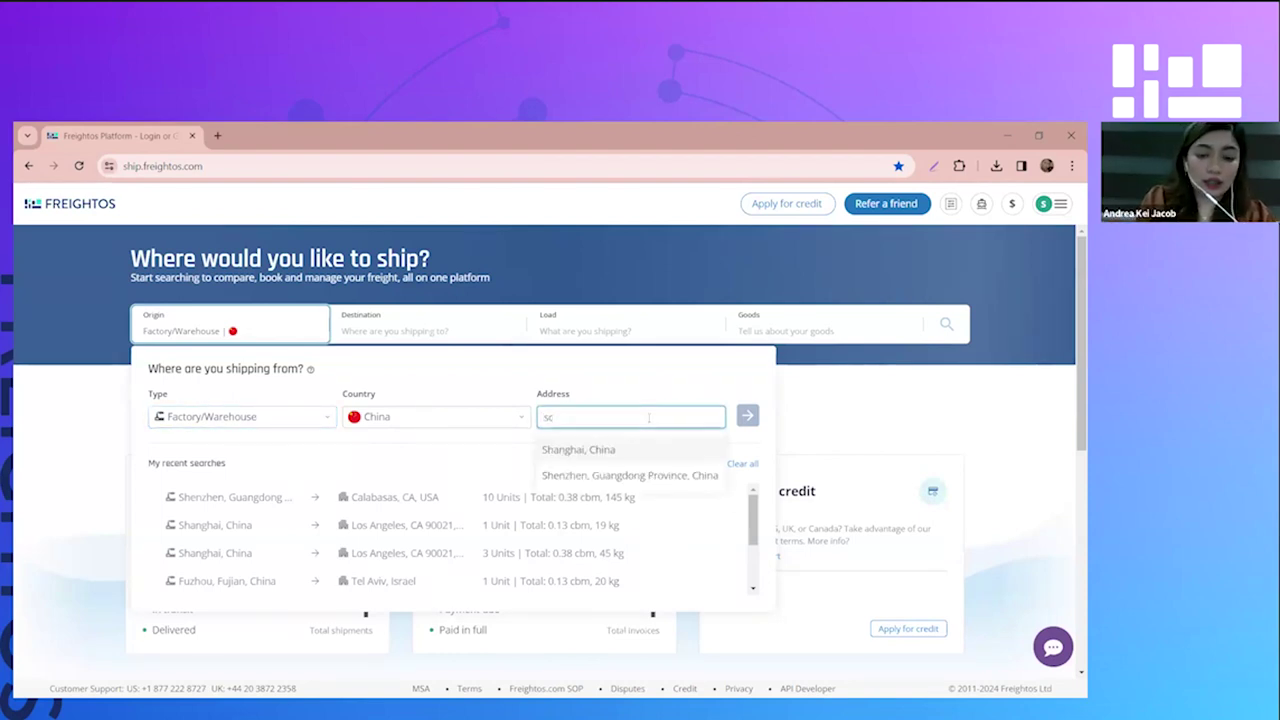
pyautogui.write('he')
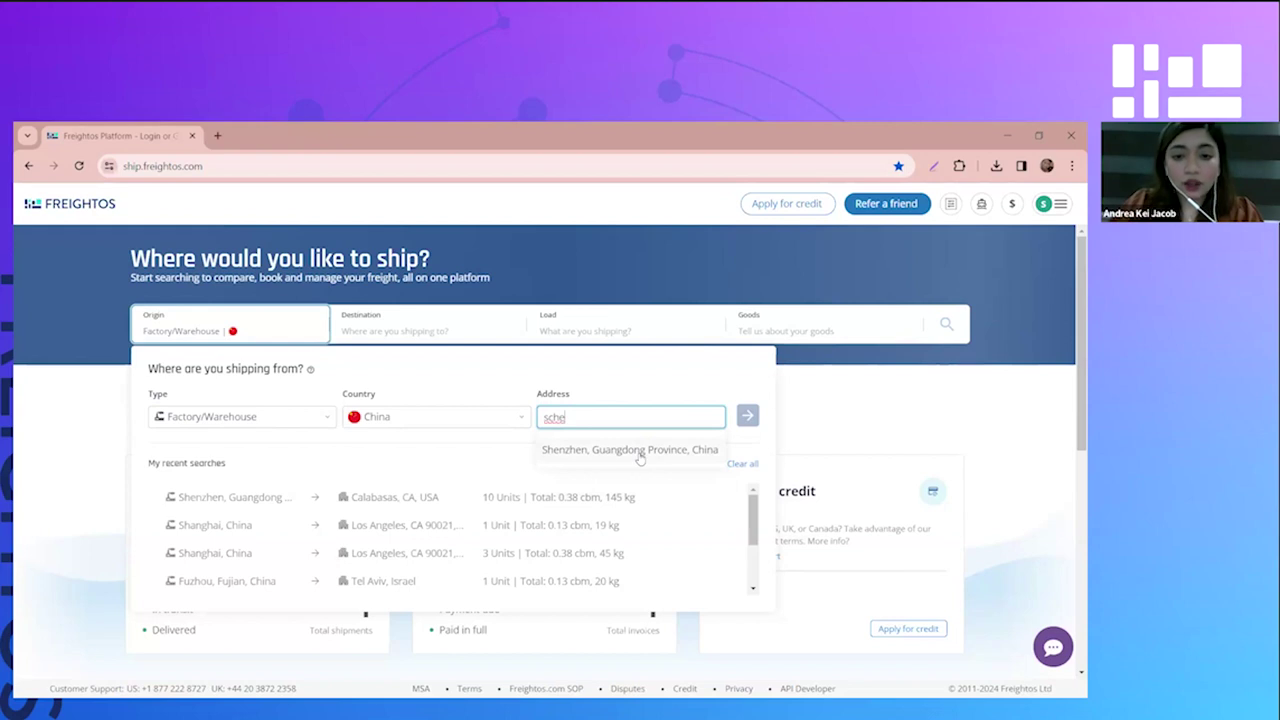
pyautogui.click(640, 450)
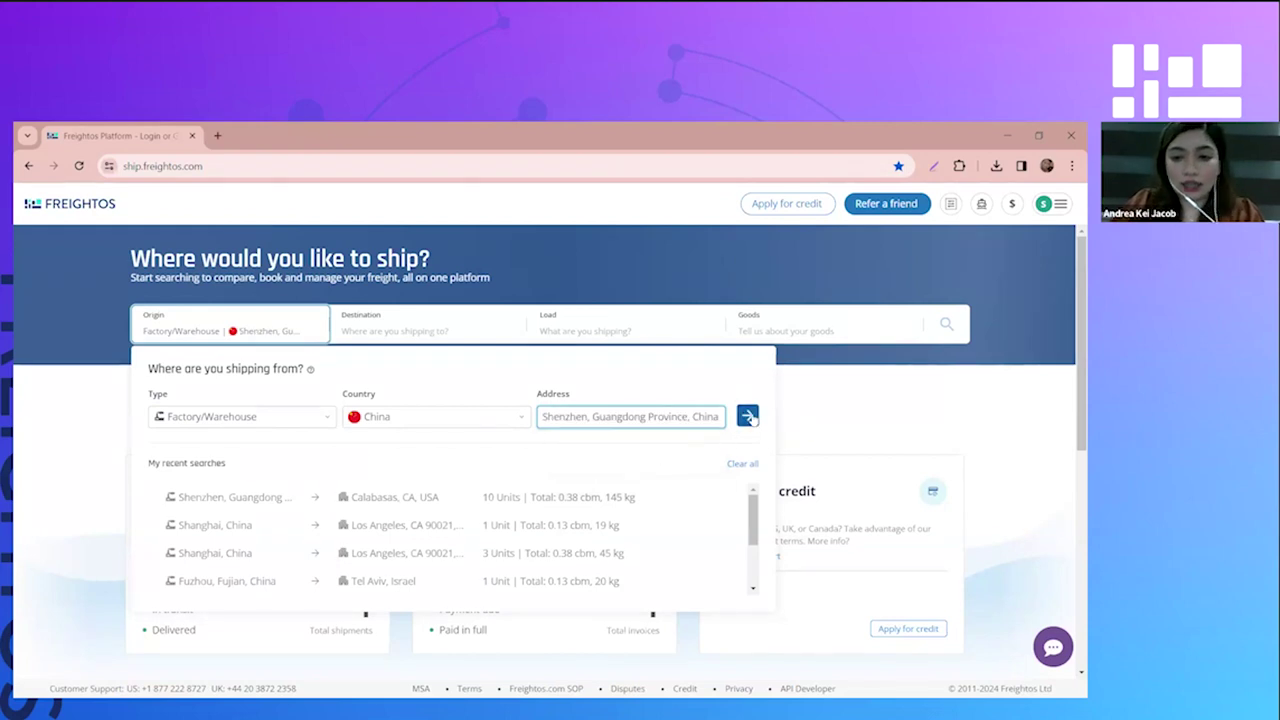
pyautogui.click(749, 417)
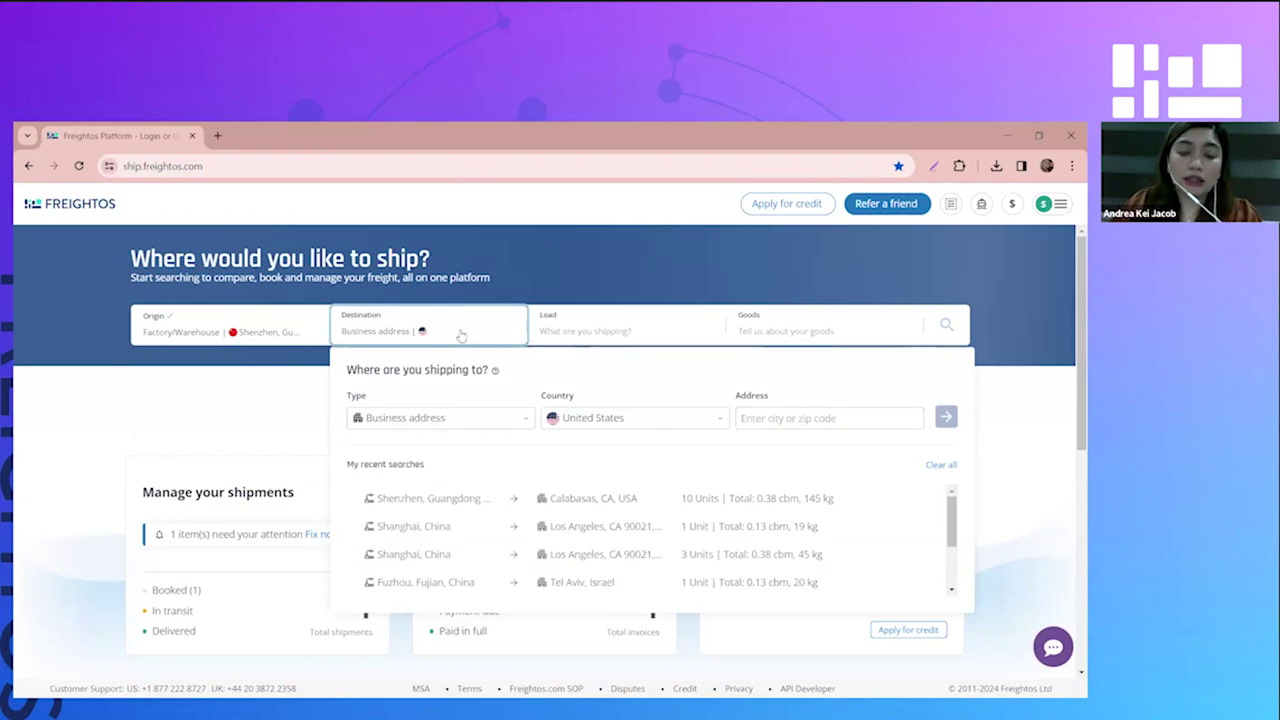
# Keep Business address as the destination type and choose California City, CA, USA
pyautogui.click(431, 432)
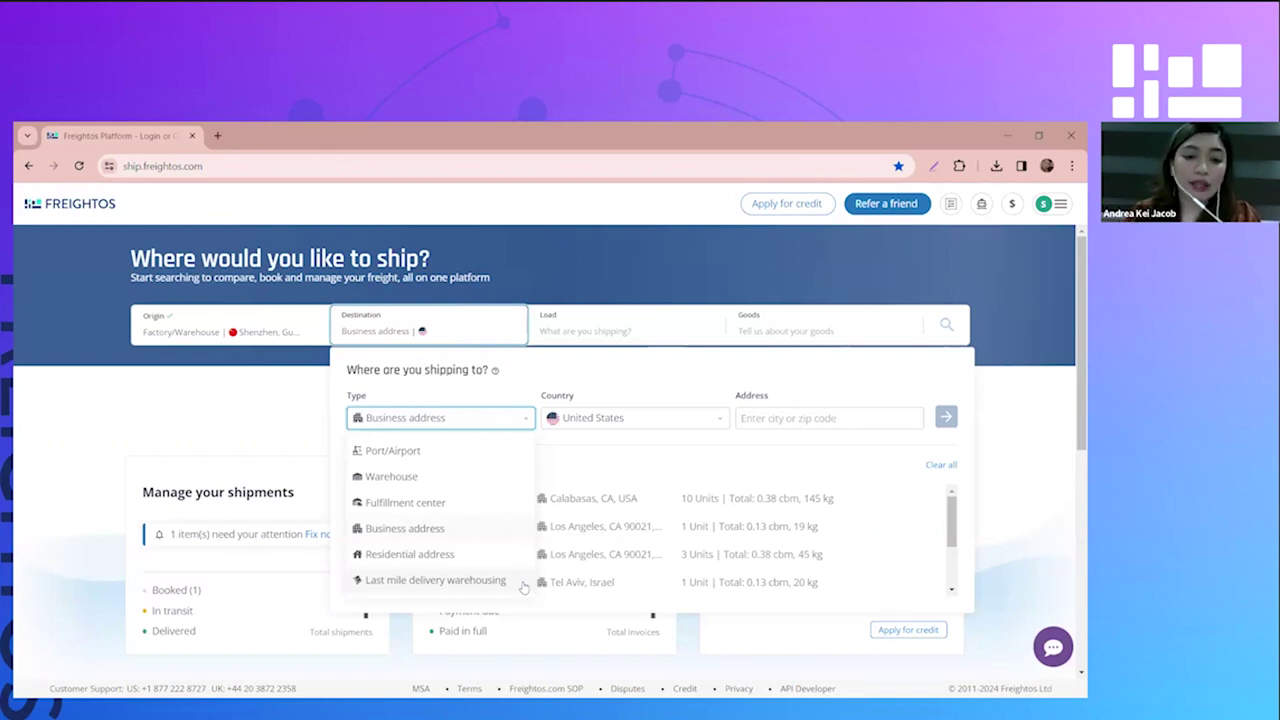
pyautogui.click(463, 530)
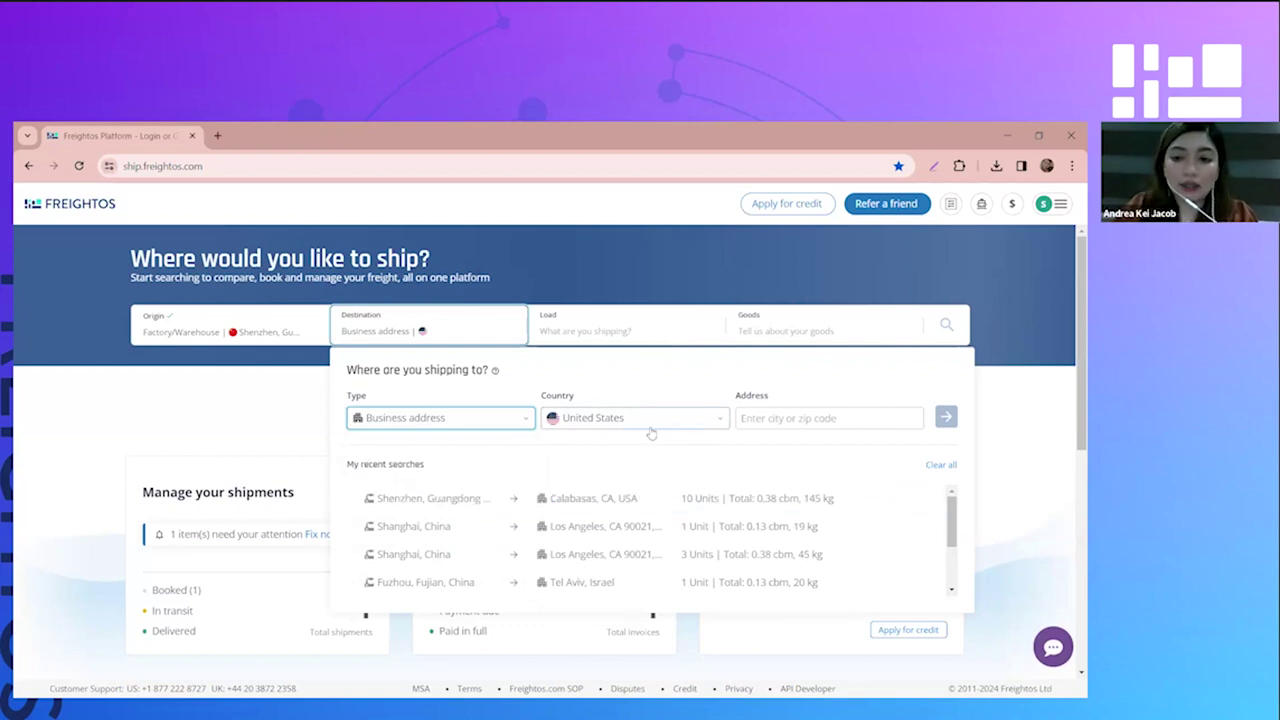
pyautogui.click(866, 418)
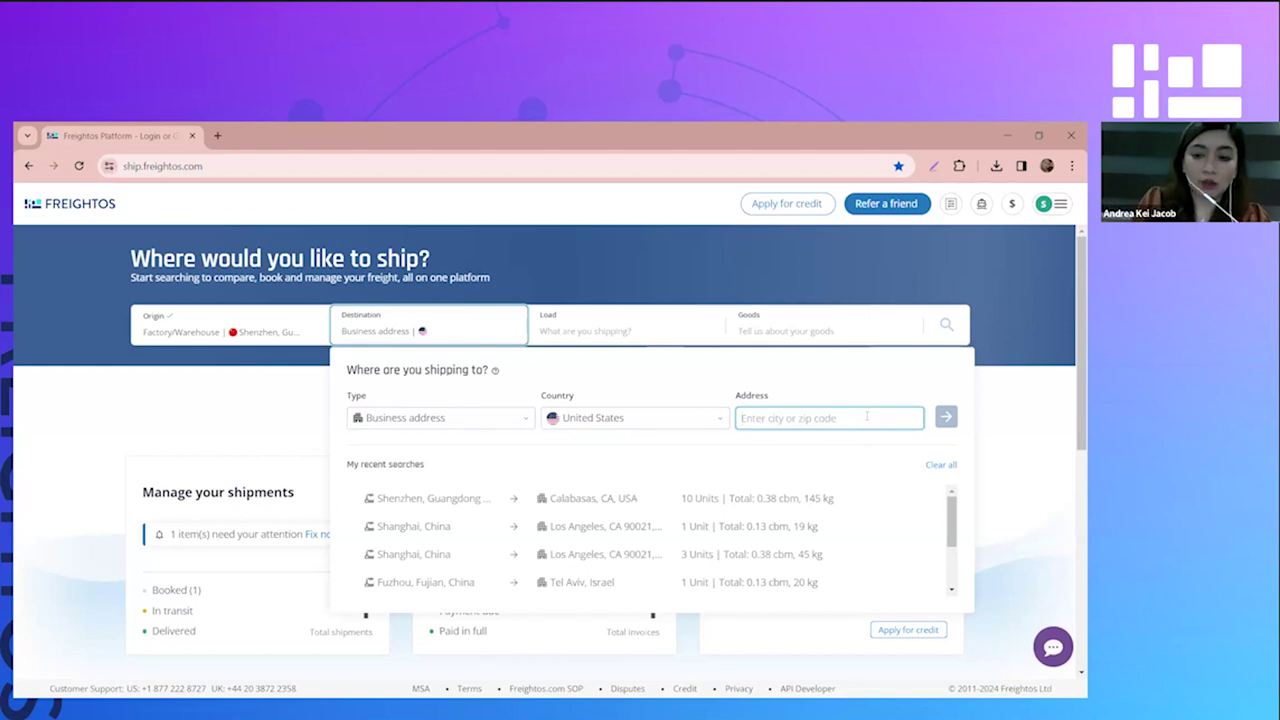
pyautogui.write('cal')
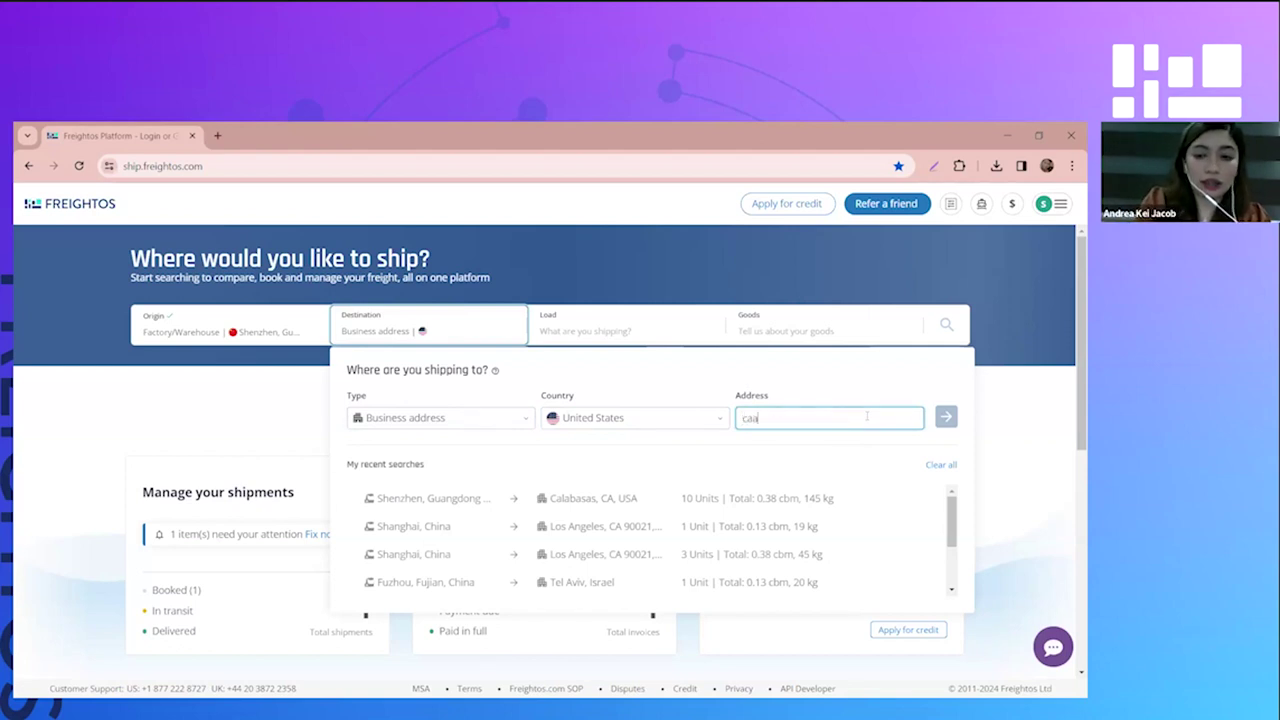
pyautogui.press('BackSpace')
pyautogui.write('li')
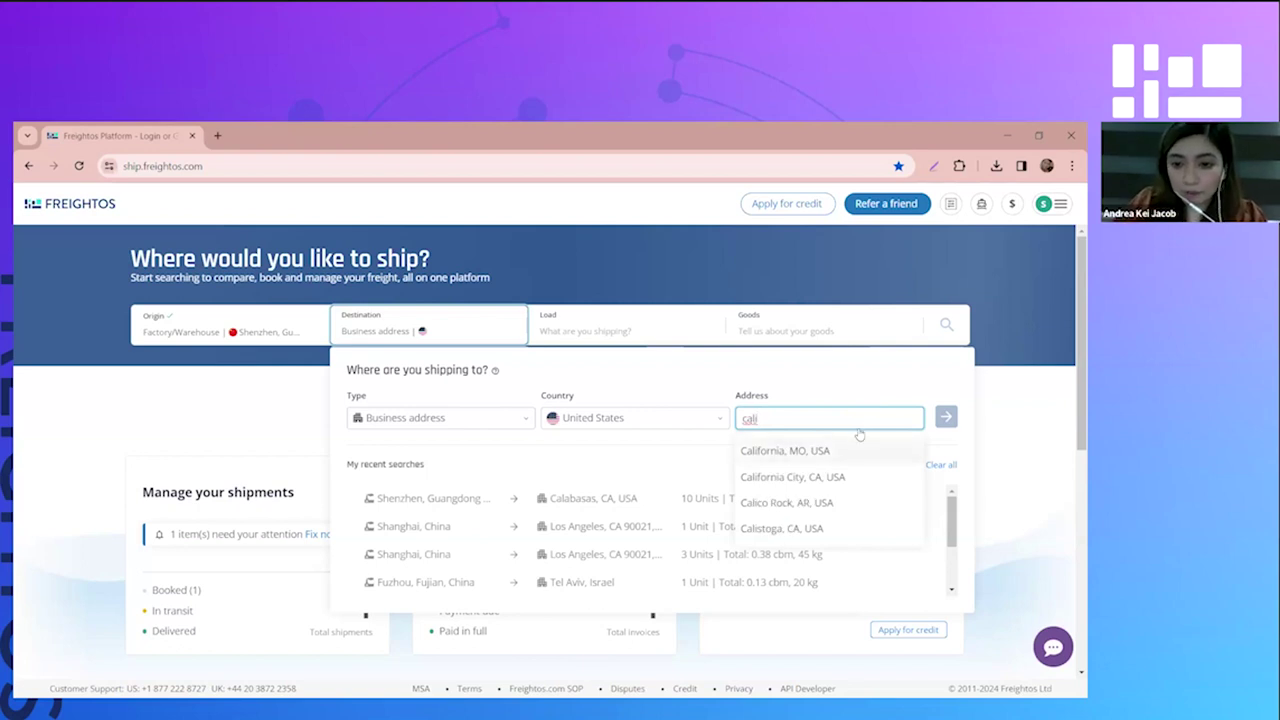
pyautogui.click(838, 477)
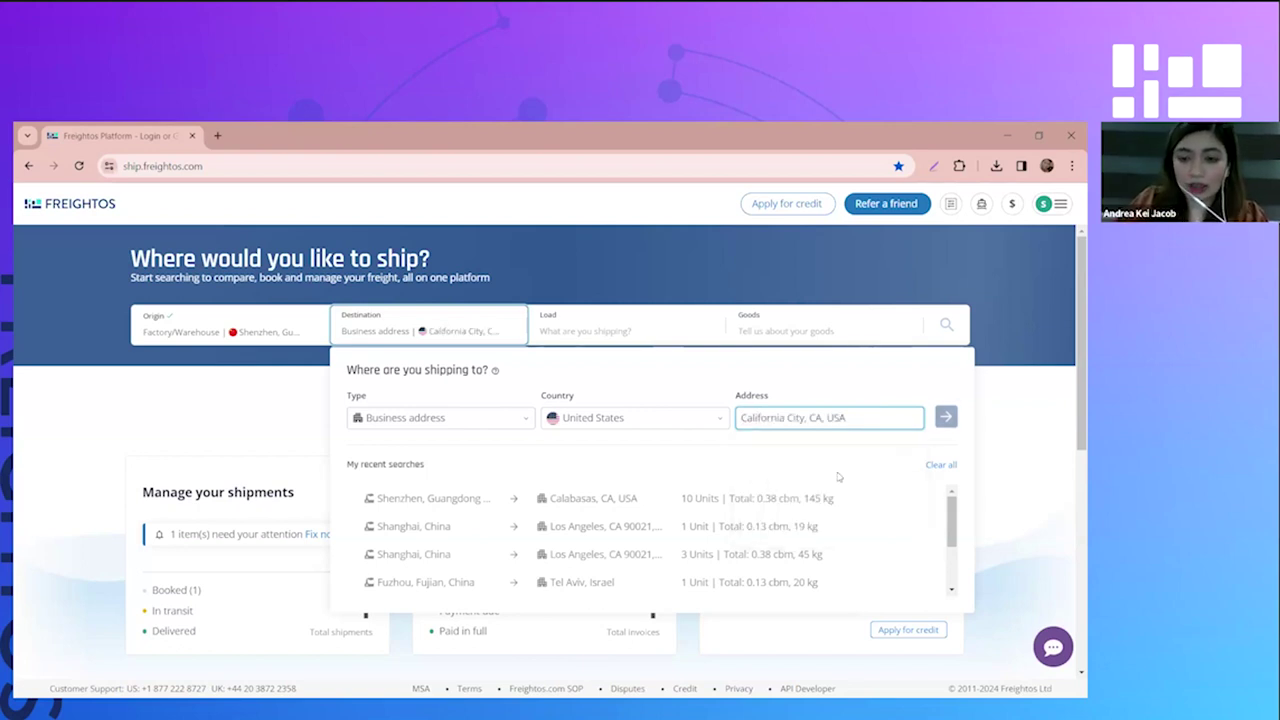
# Ship the first load as loose cargo packed in boxes/crates
pyautogui.click(946, 418)
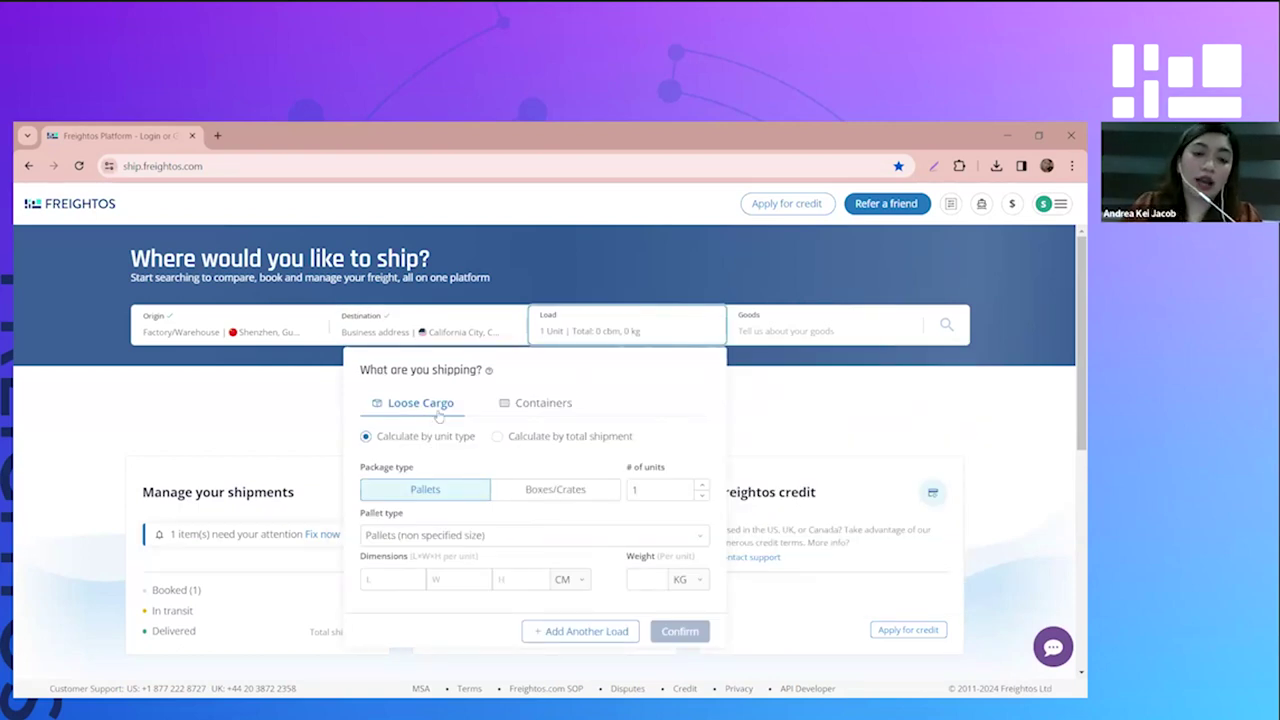
pyautogui.click(545, 410)
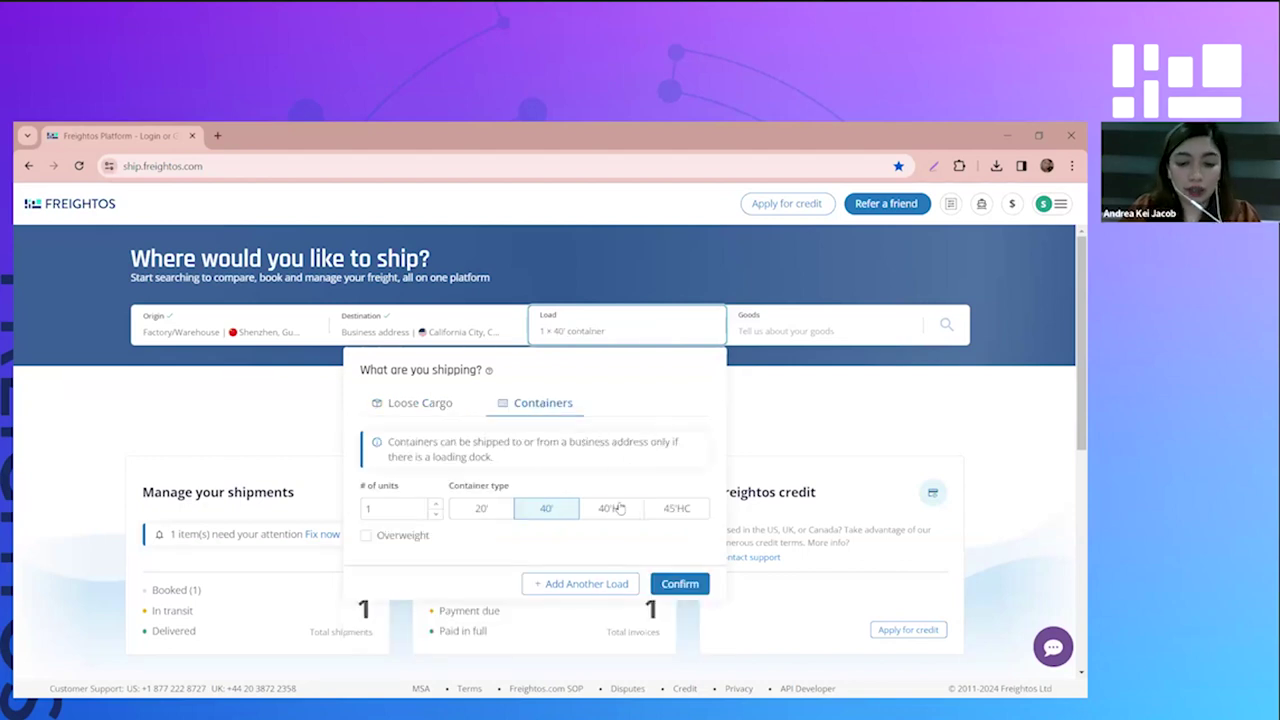
pyautogui.click(433, 412)
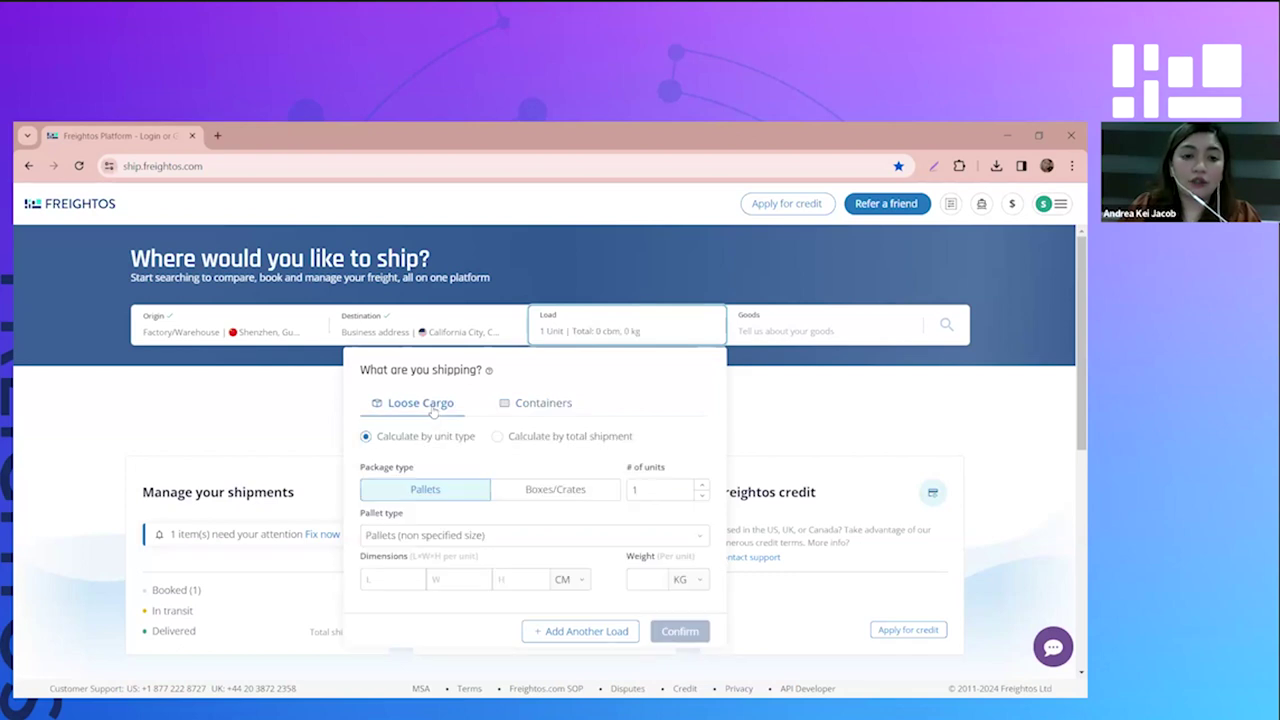
pyautogui.click(575, 500)
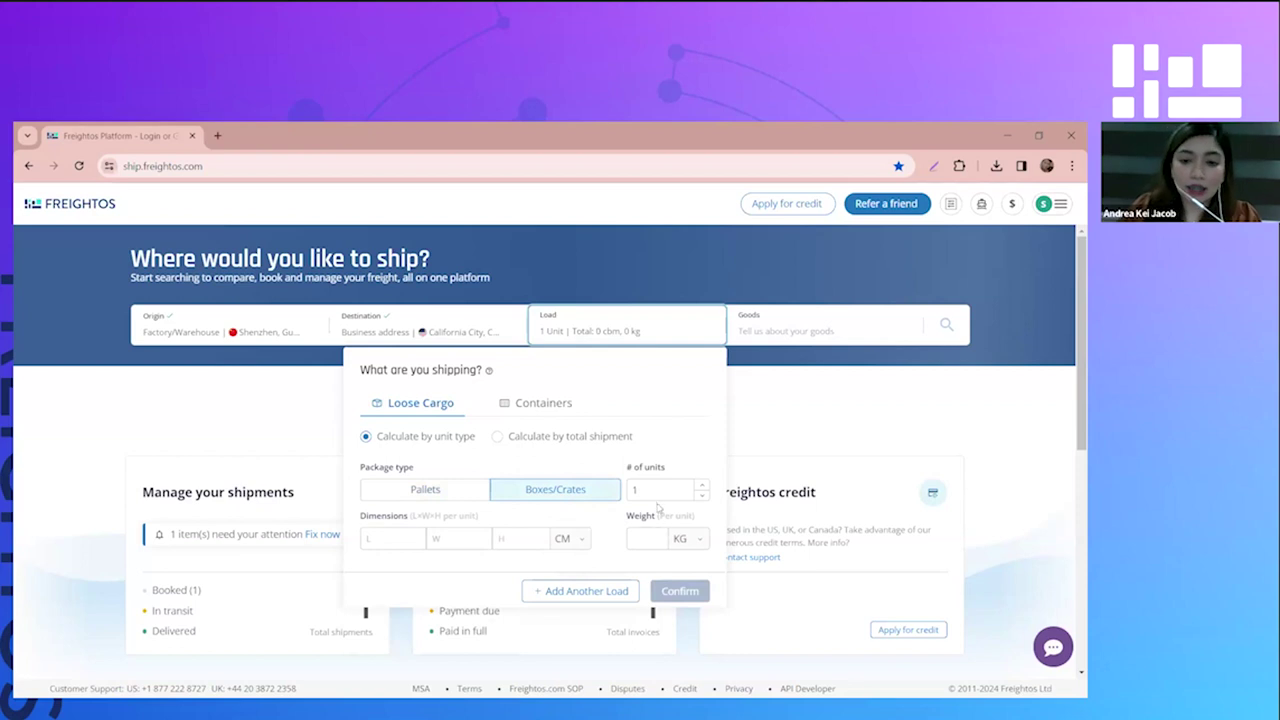
# Enter 30 units measuring 50×41×42 cm at 15 kg each
pyautogui.click(657, 490)
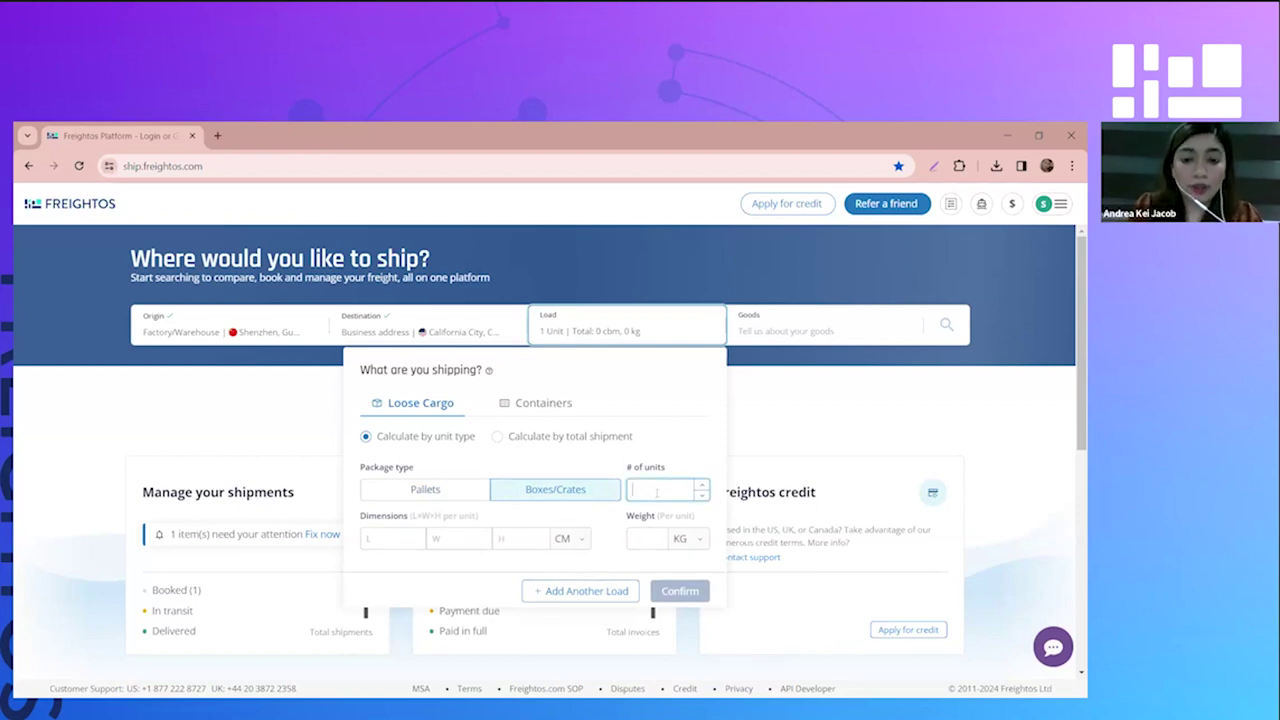
pyautogui.write('2')
pyautogui.press('BackSpace')
pyautogui.write('30')
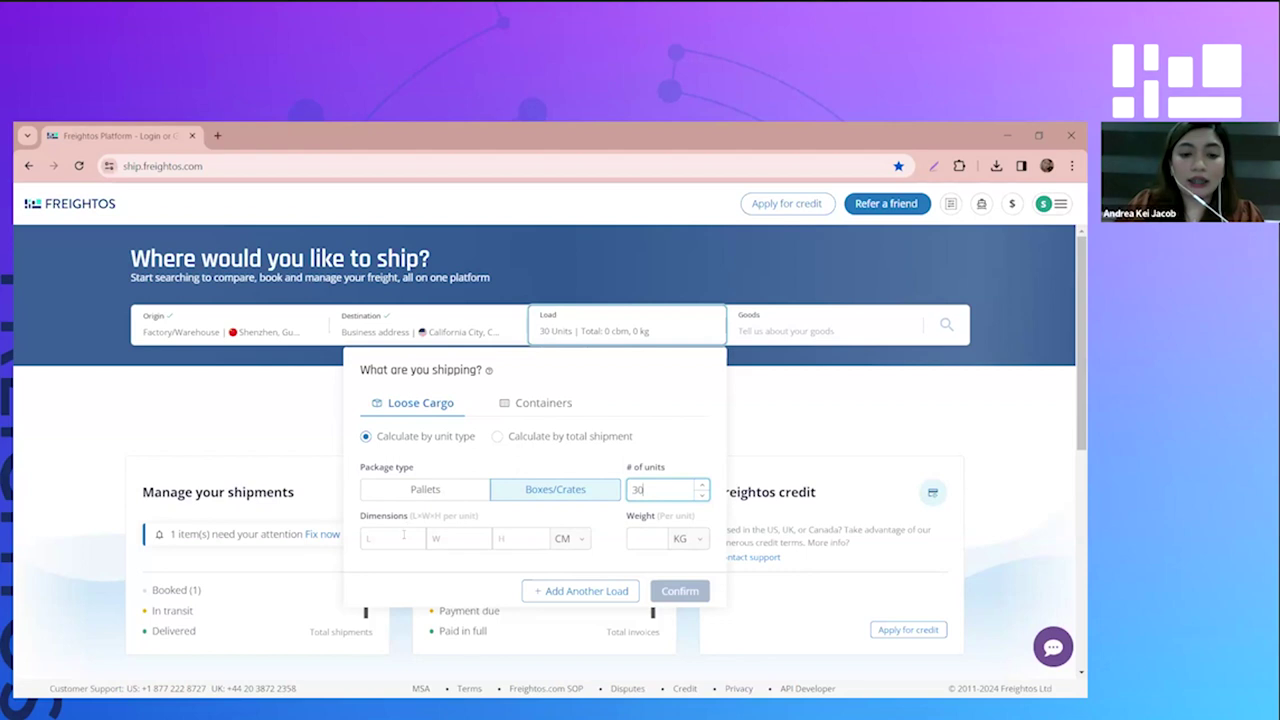
pyautogui.click(400, 537)
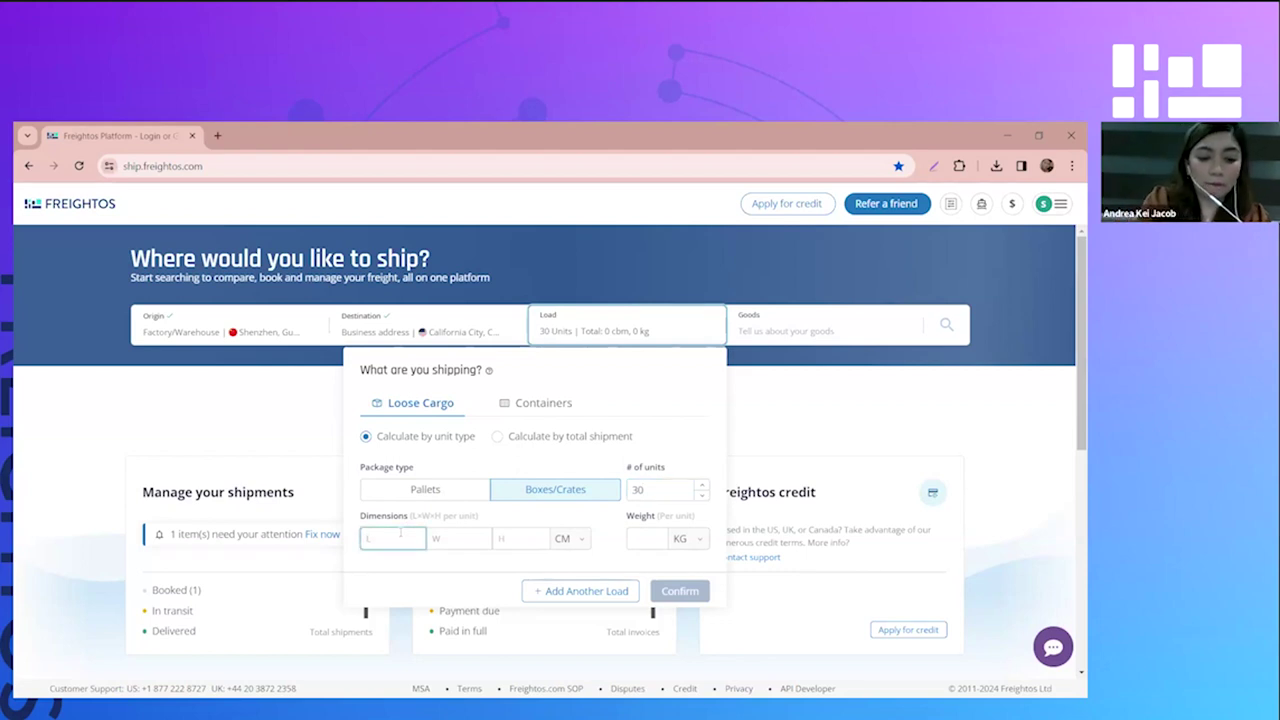
pyautogui.write('50')
pyautogui.press('Tab')
pyautogui.write('41')
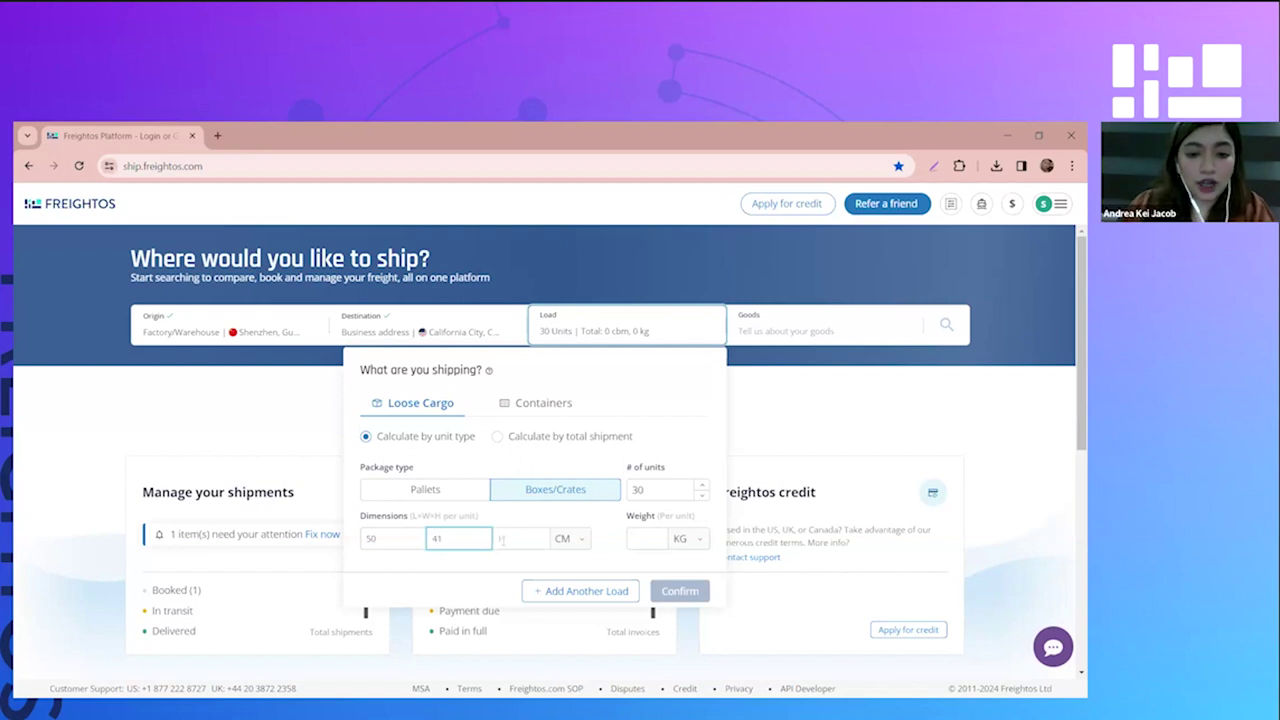
pyautogui.click(503, 540)
pyautogui.write('42')
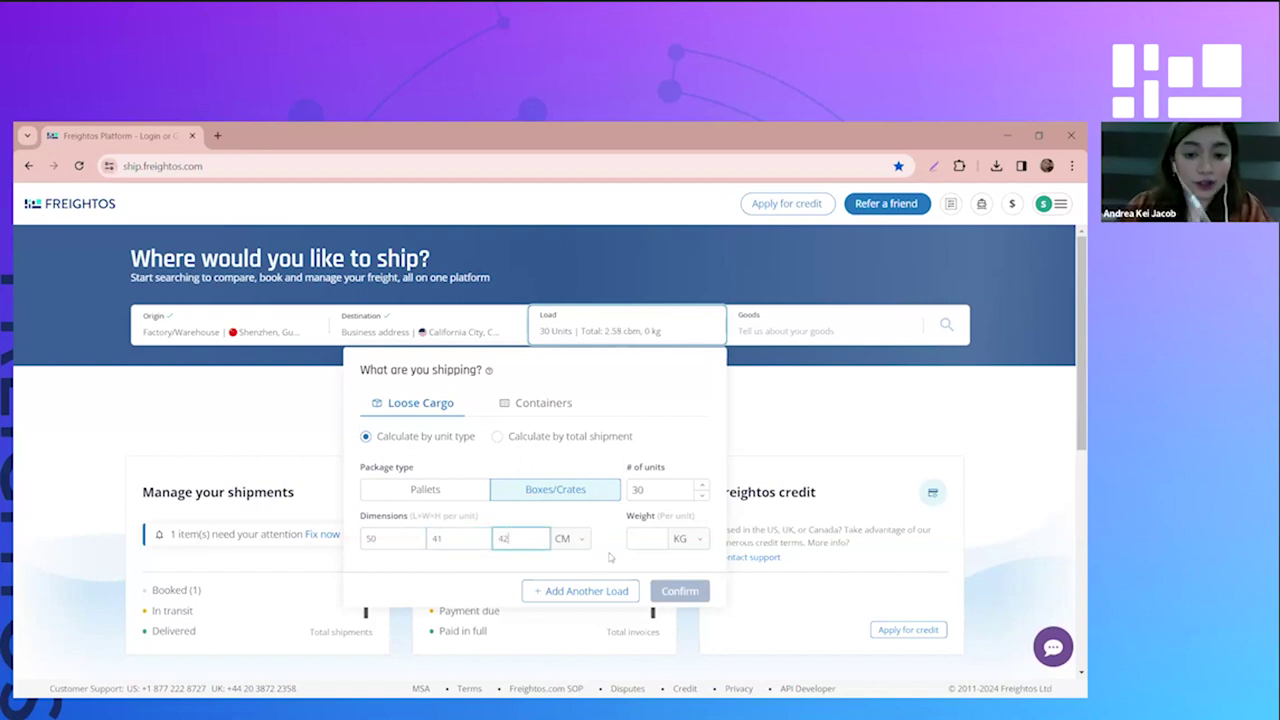
pyautogui.click(650, 540)
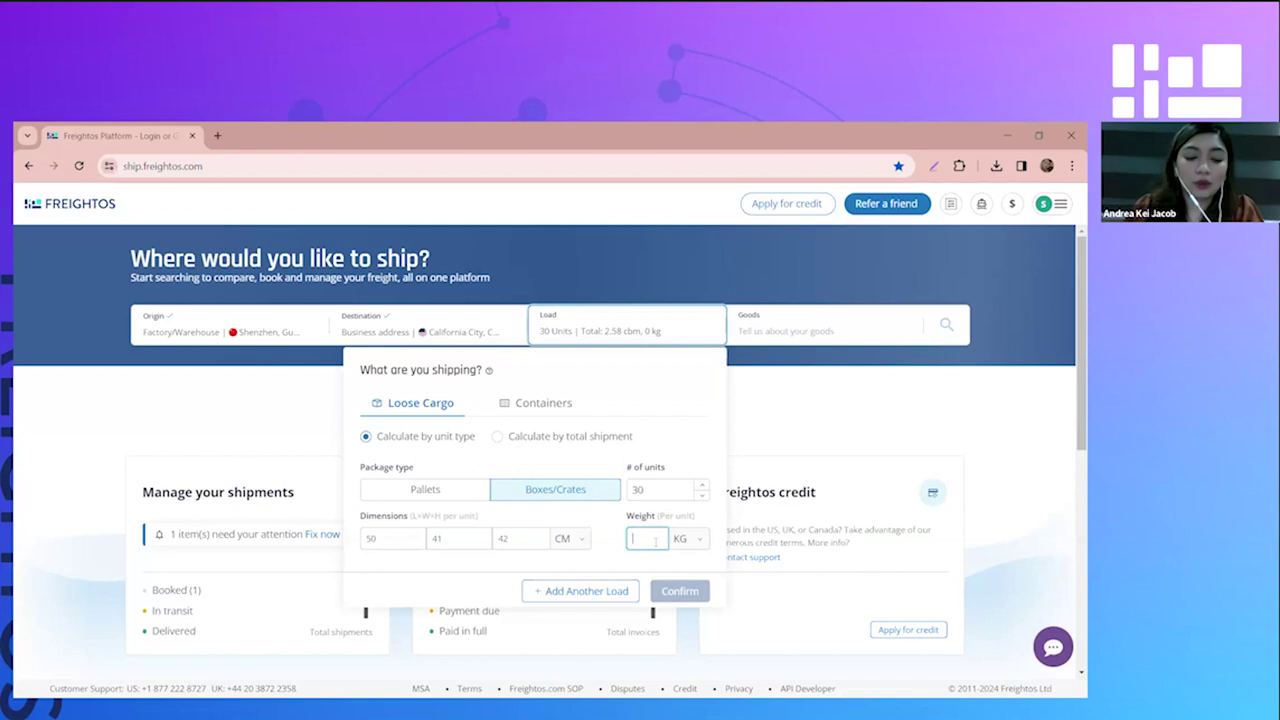
pyautogui.write('15')
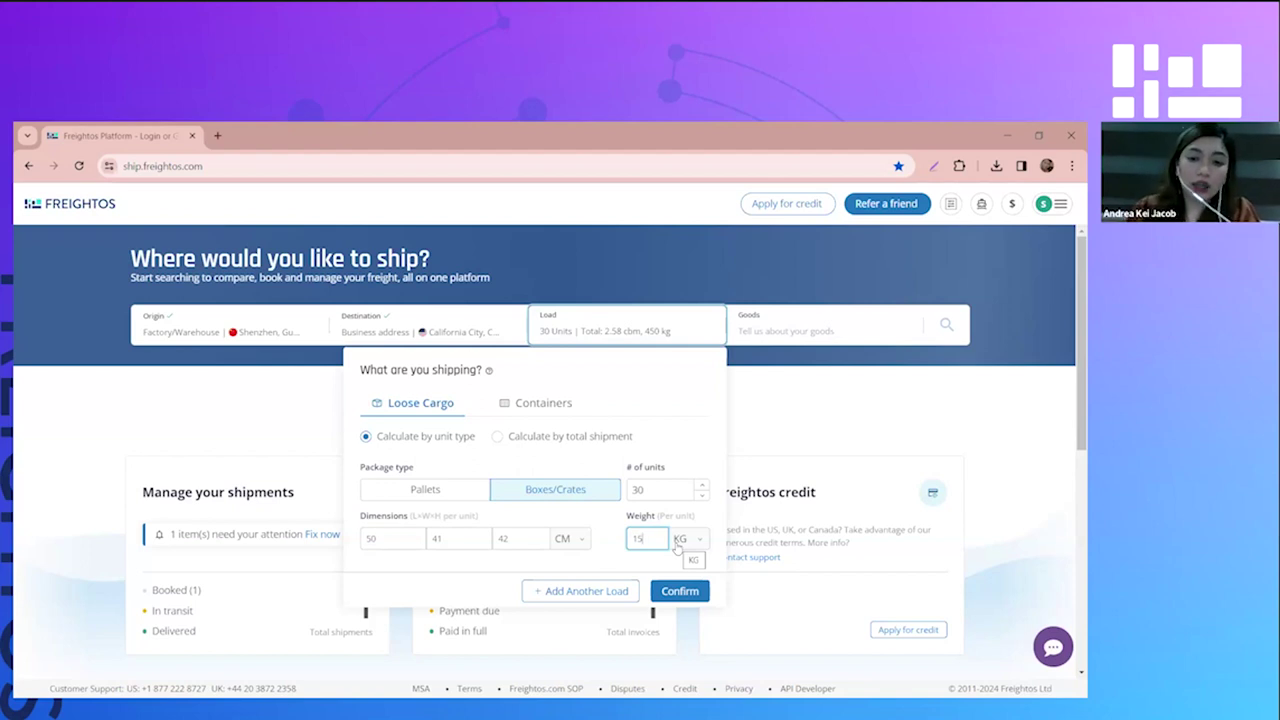
# Add Load 2 as boxes/crates with 10 units
pyautogui.click(570, 594)
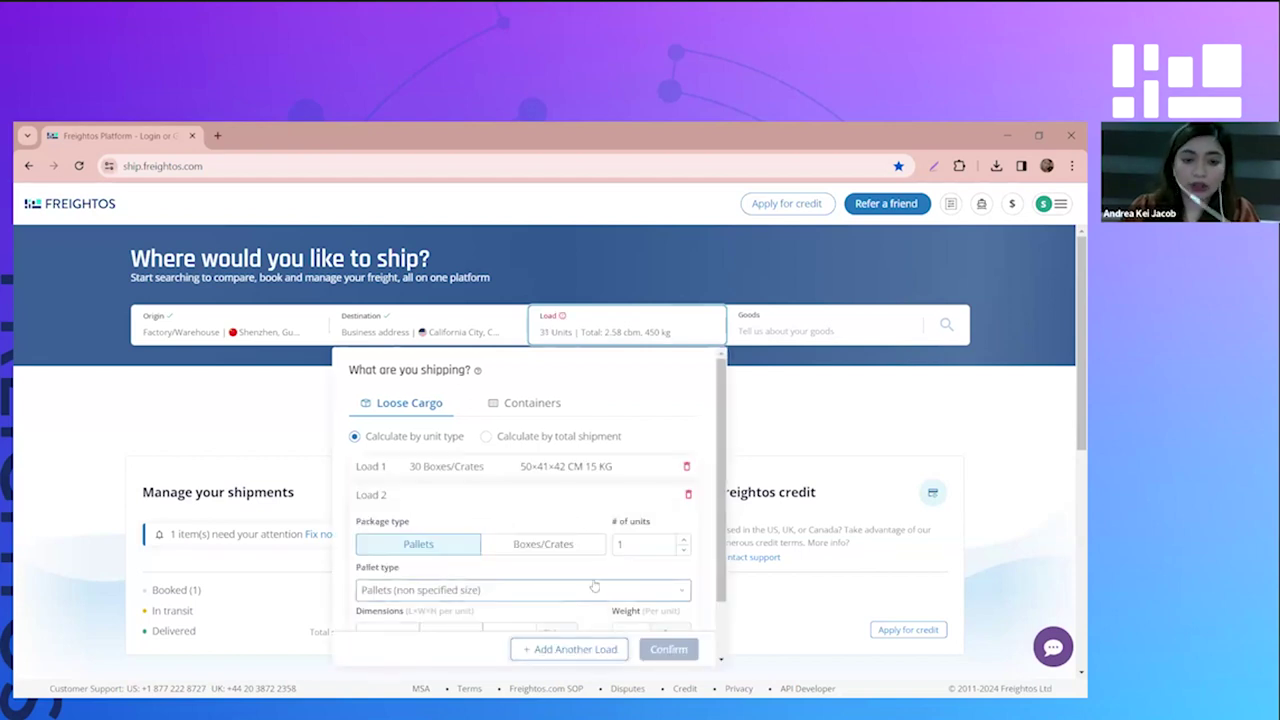
pyautogui.scroll(-1, 602, 535)
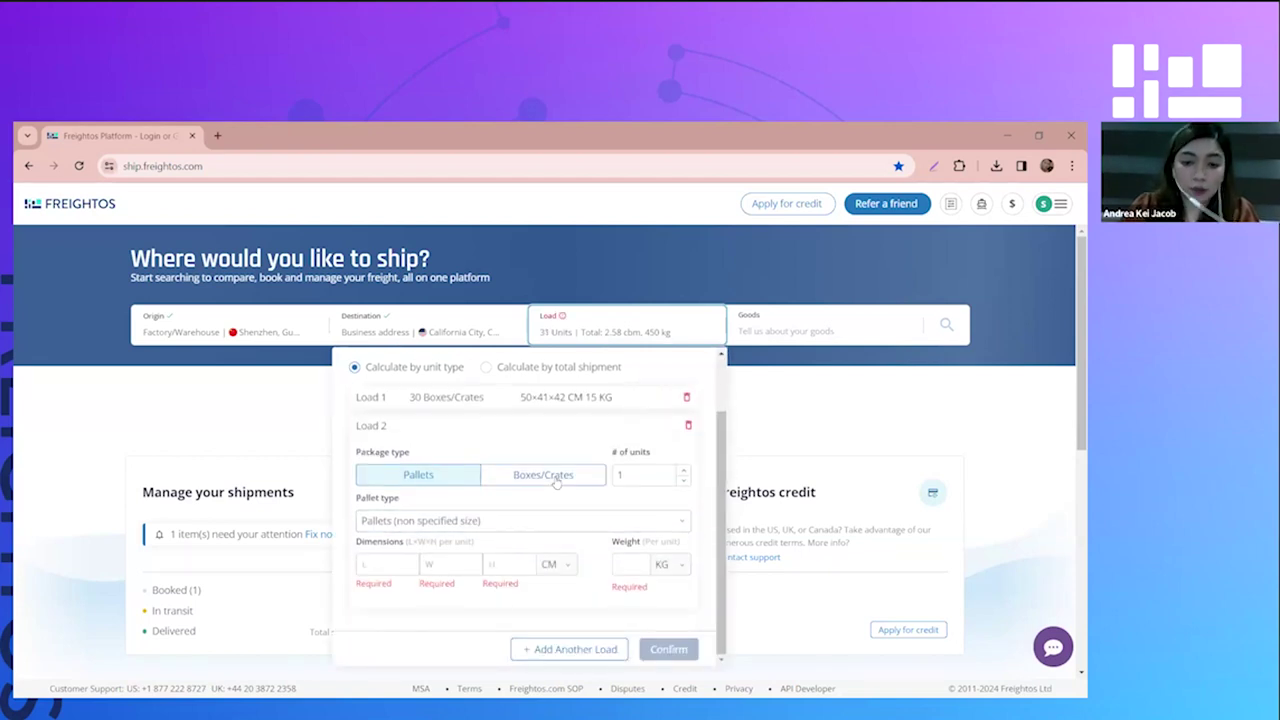
pyautogui.click(558, 480)
pyautogui.click(565, 514)
pyautogui.click(642, 517)
pyautogui.press('BackSpace')
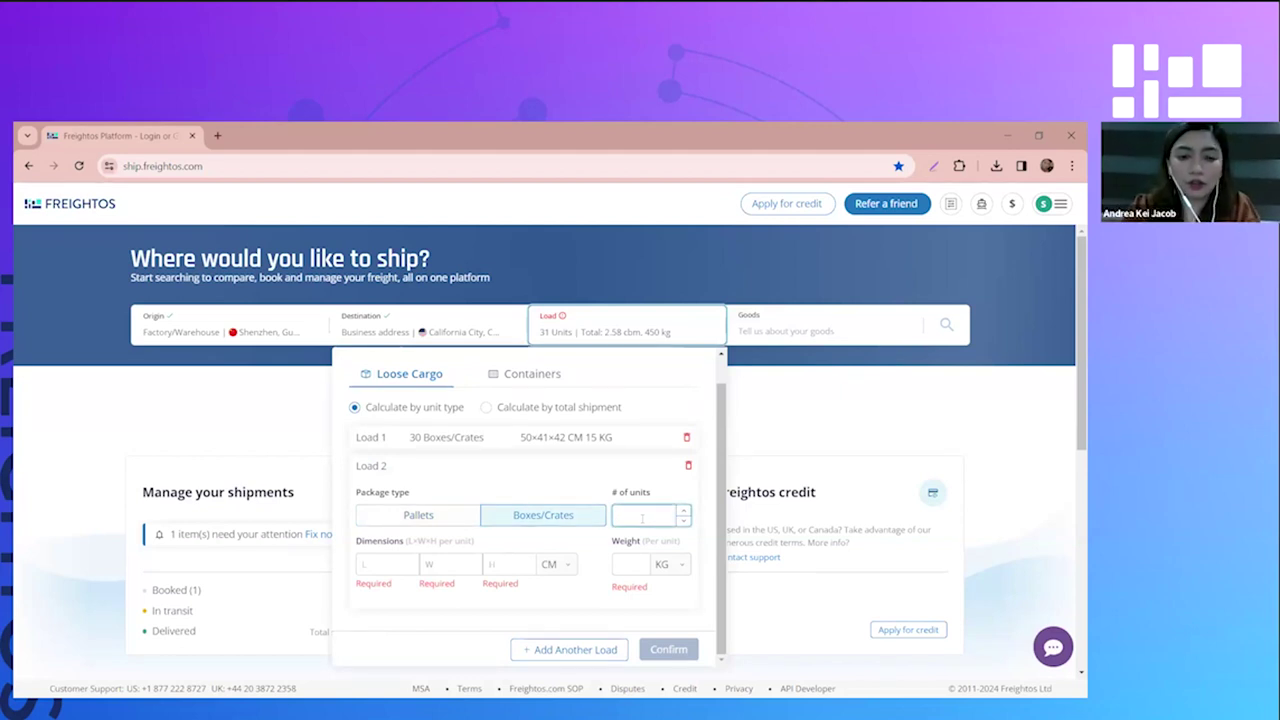
pyautogui.write('10')
# Give Load 2 dimensions 40×31×32 cm and 18 kg per unit, then confirm the loads
pyautogui.click(384, 565)
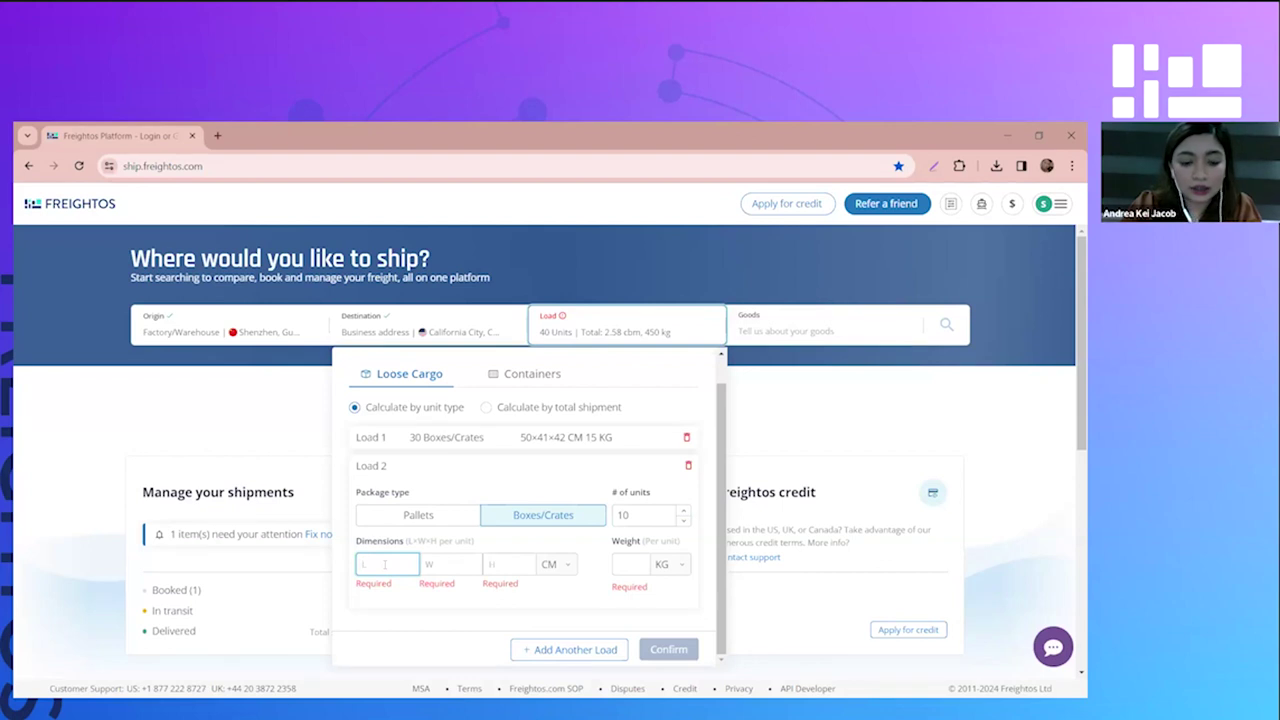
pyautogui.write('40')
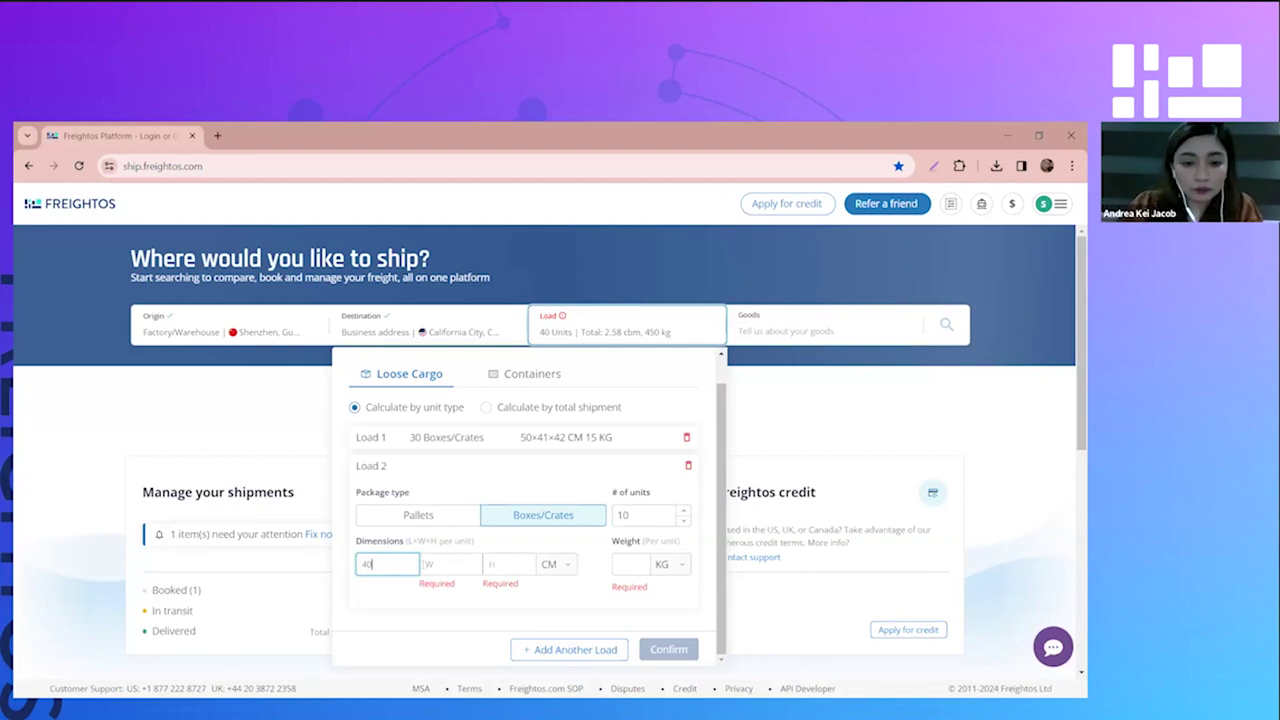
pyautogui.click(440, 568)
pyautogui.write('31')
pyautogui.press('Tab')
pyautogui.write('32')
pyautogui.click(635, 568)
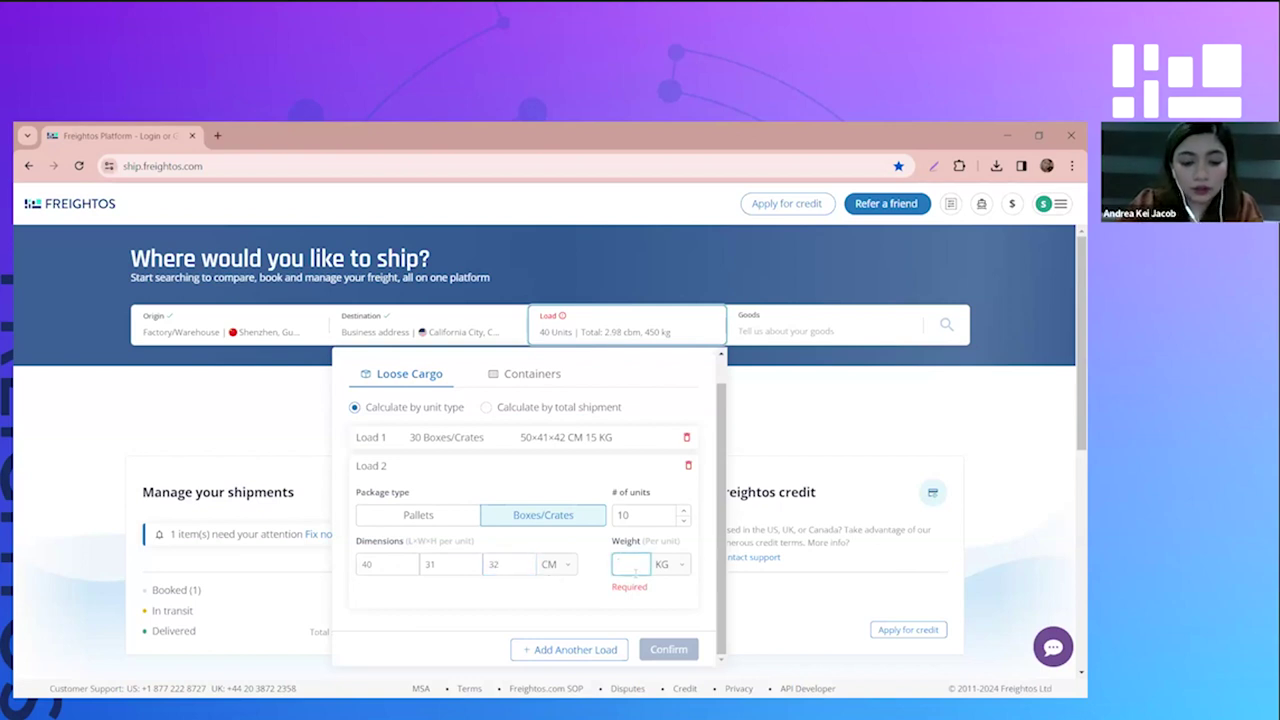
pyautogui.write('18')
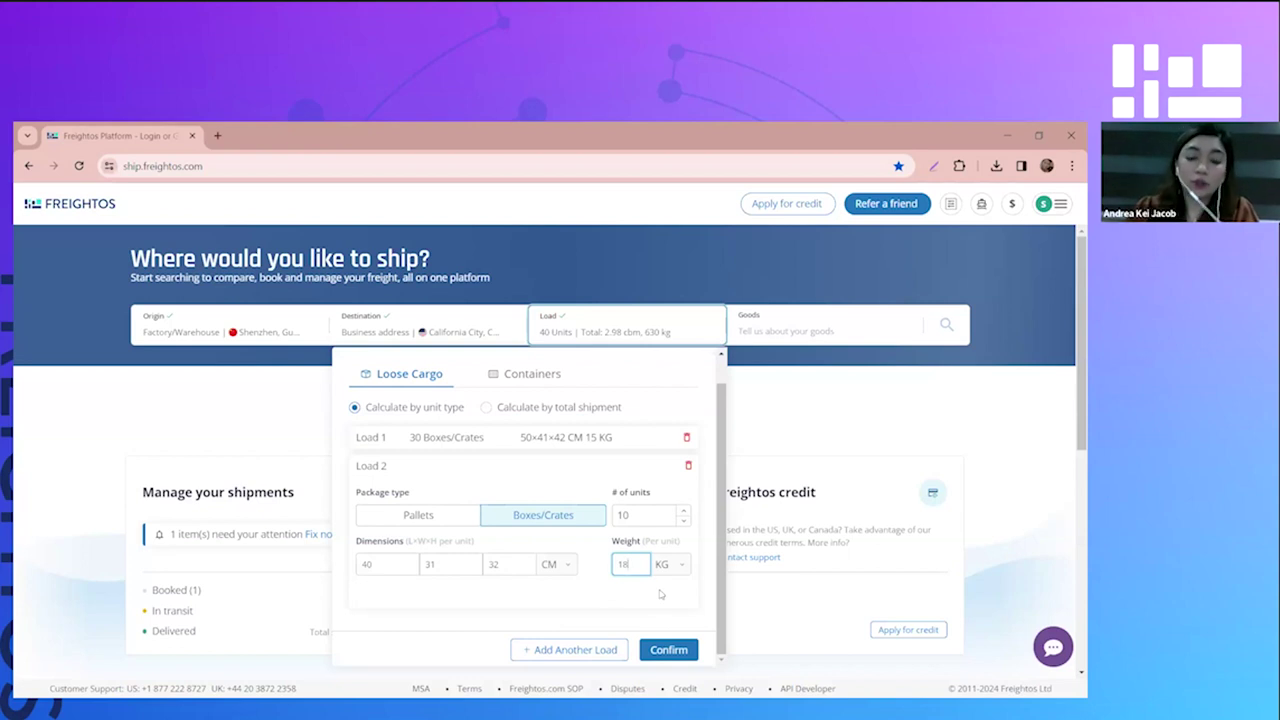
pyautogui.click(669, 650)
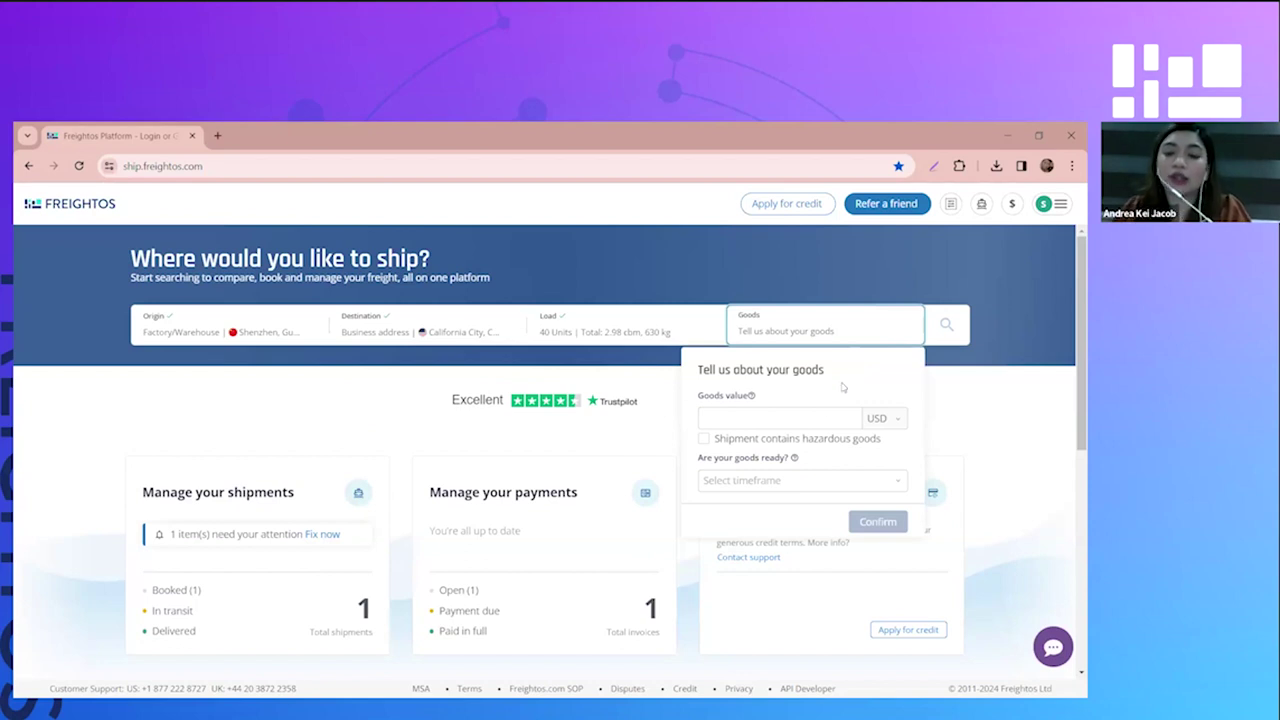
# Enter a goods value of 10000 USD and leave the shipment non-hazardous
pyautogui.click(809, 421)
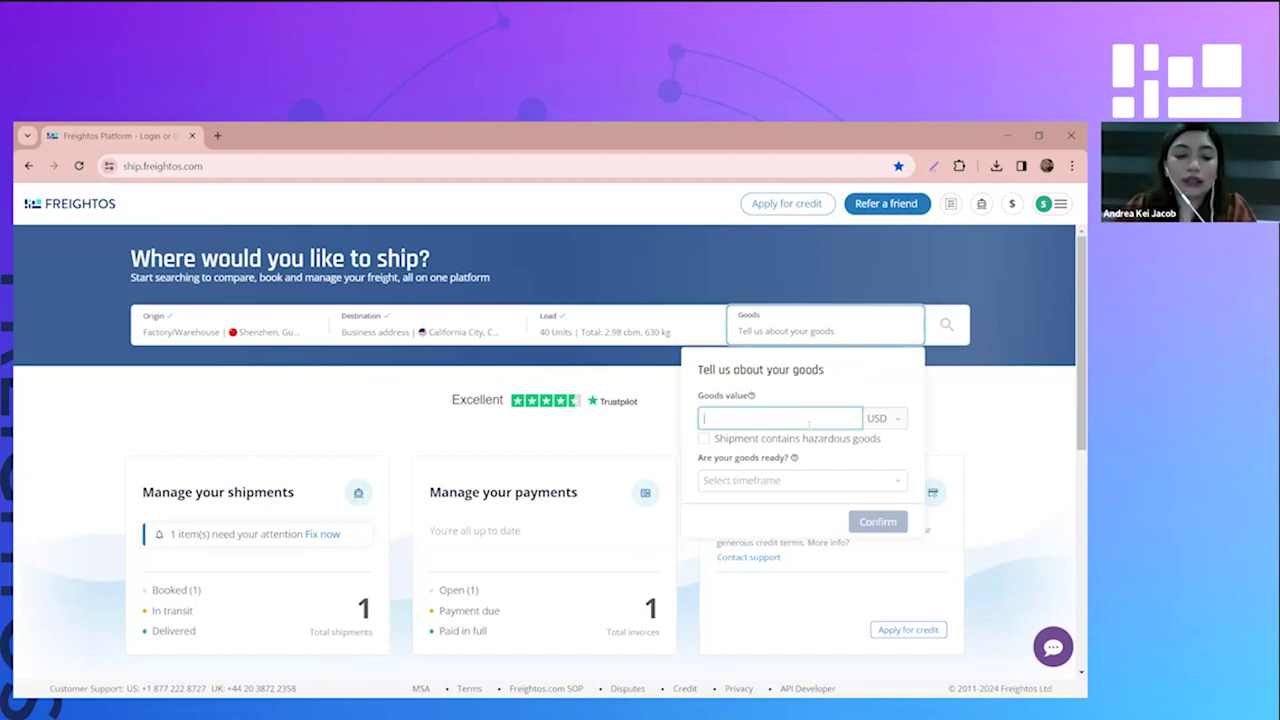
pyautogui.write('10000')
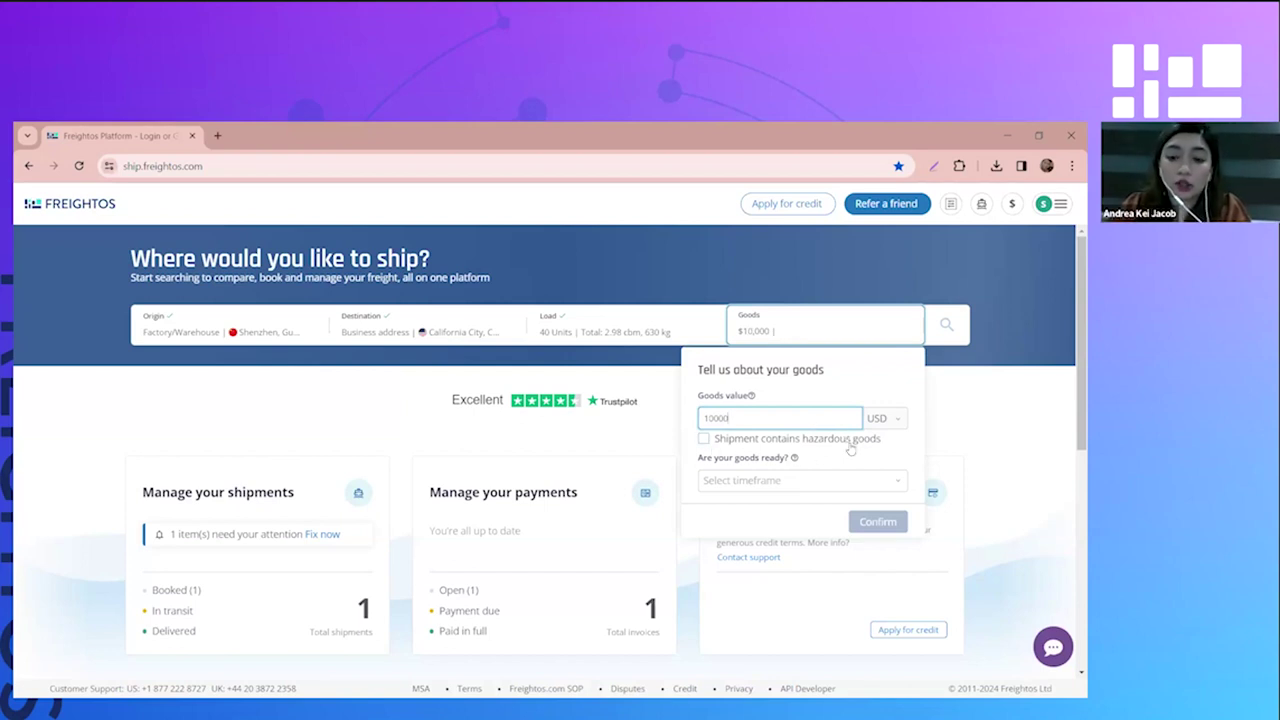
pyautogui.click(705, 441)
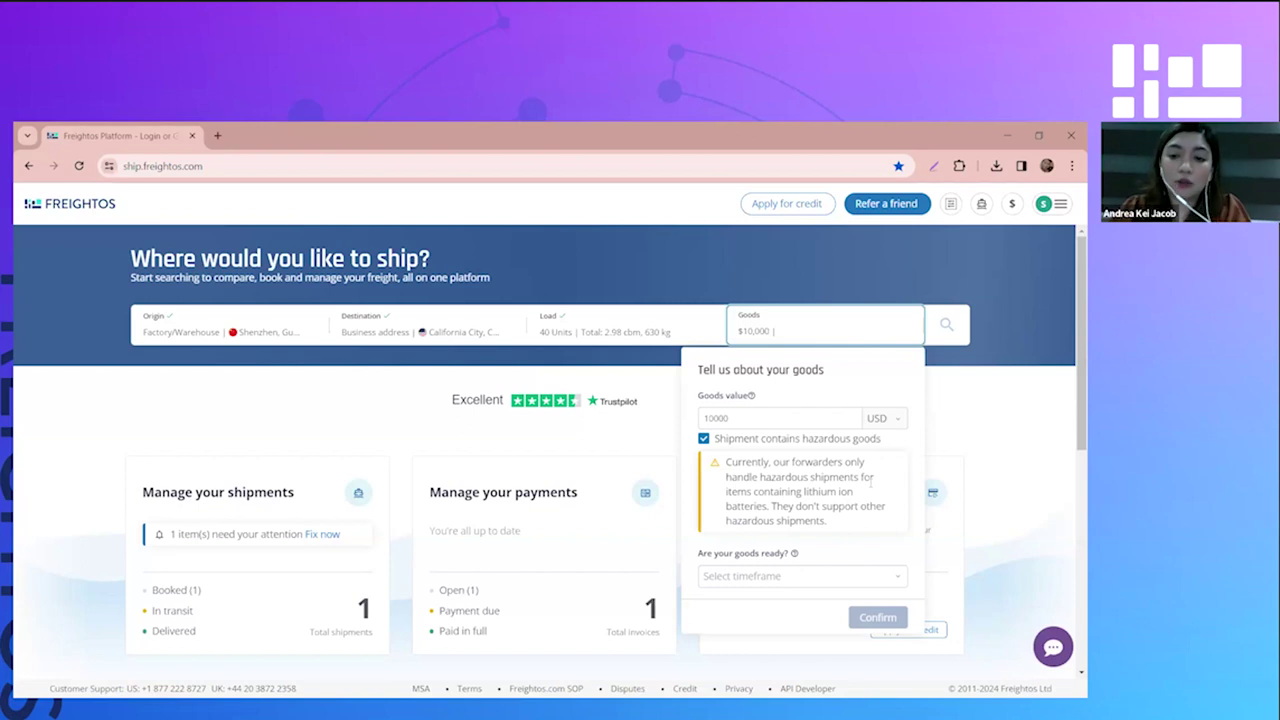
pyautogui.click(704, 440)
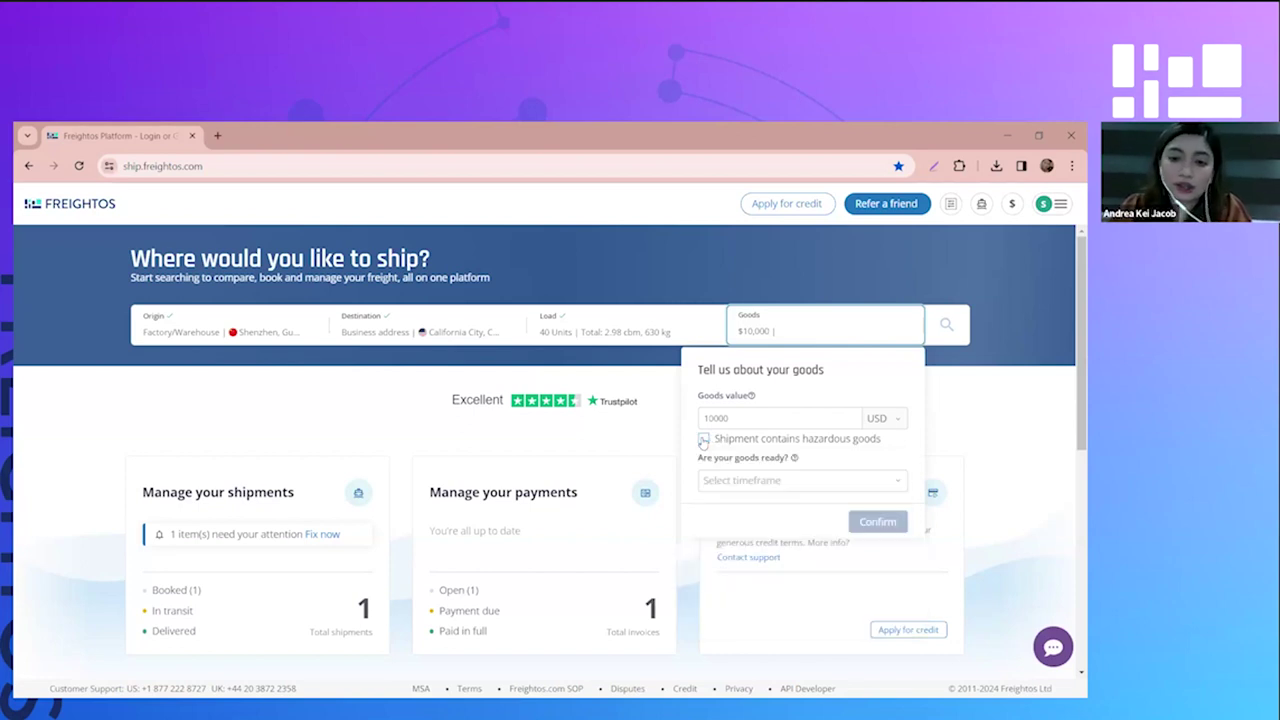
# Mark the goods as ready now and run the quote search
pyautogui.click(779, 488)
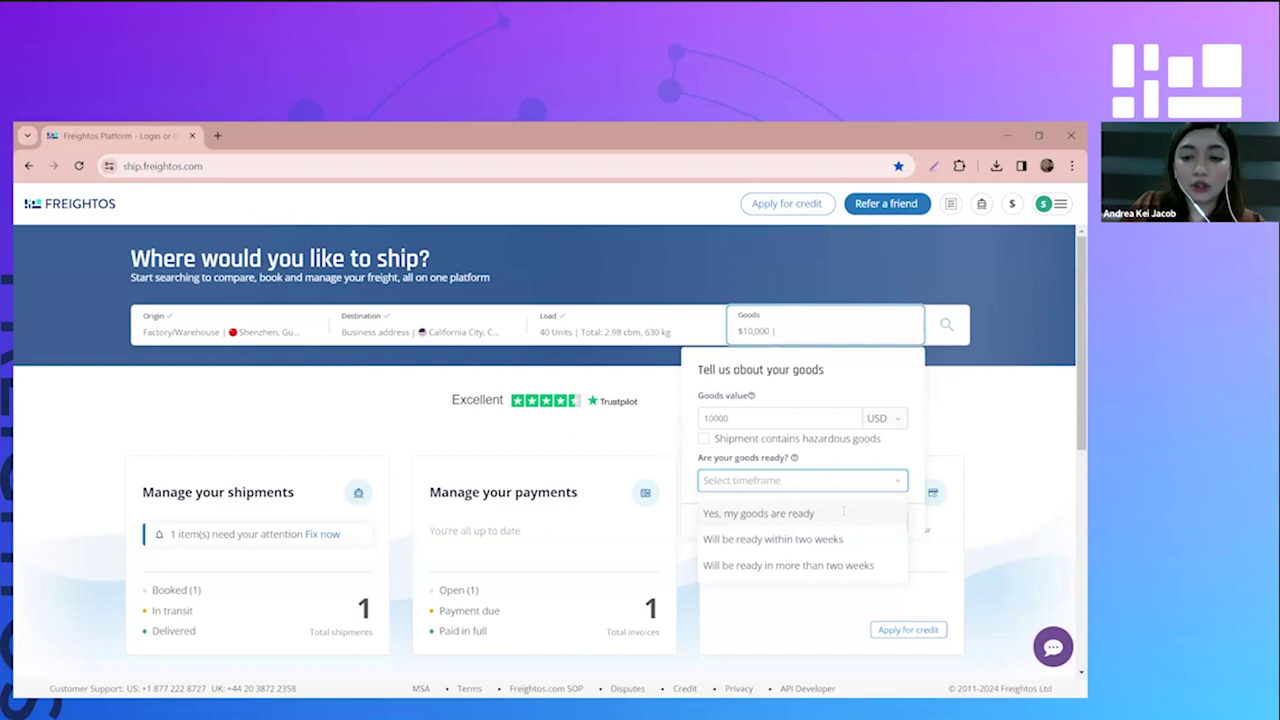
pyautogui.click(843, 516)
pyautogui.scroll(-1, 948, 588)
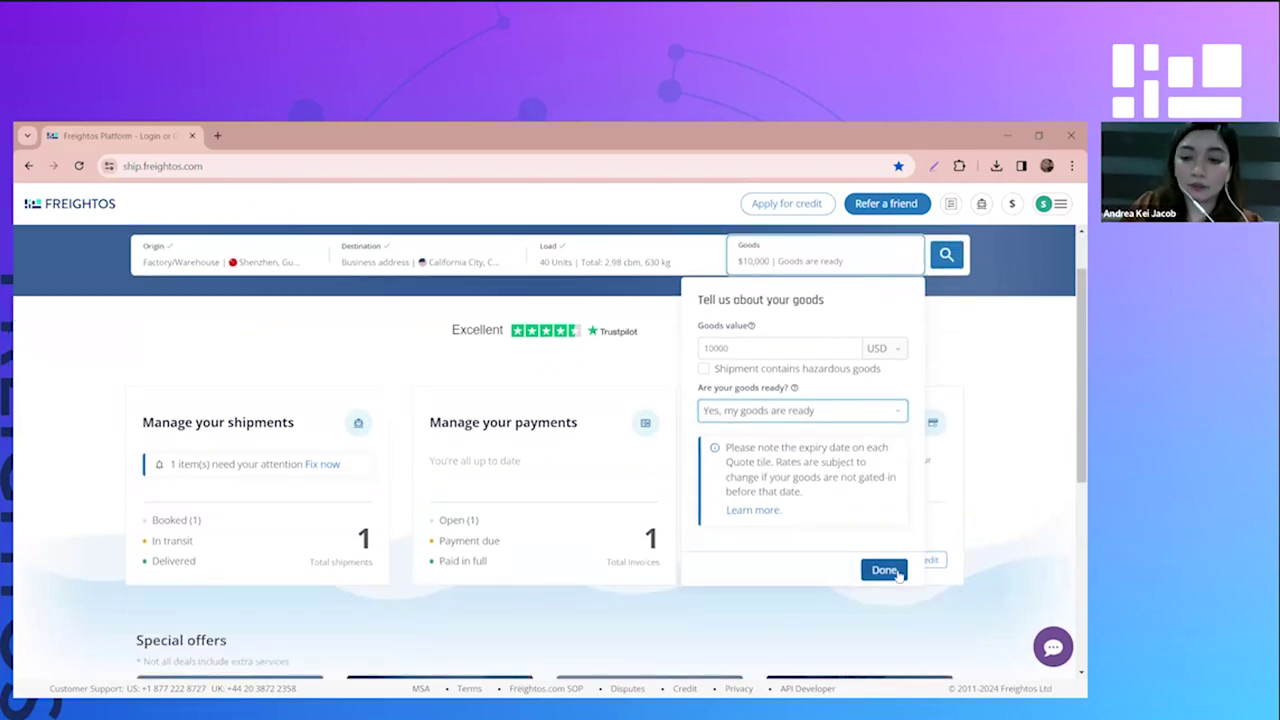
pyautogui.click(898, 573)
pyautogui.click(947, 326)
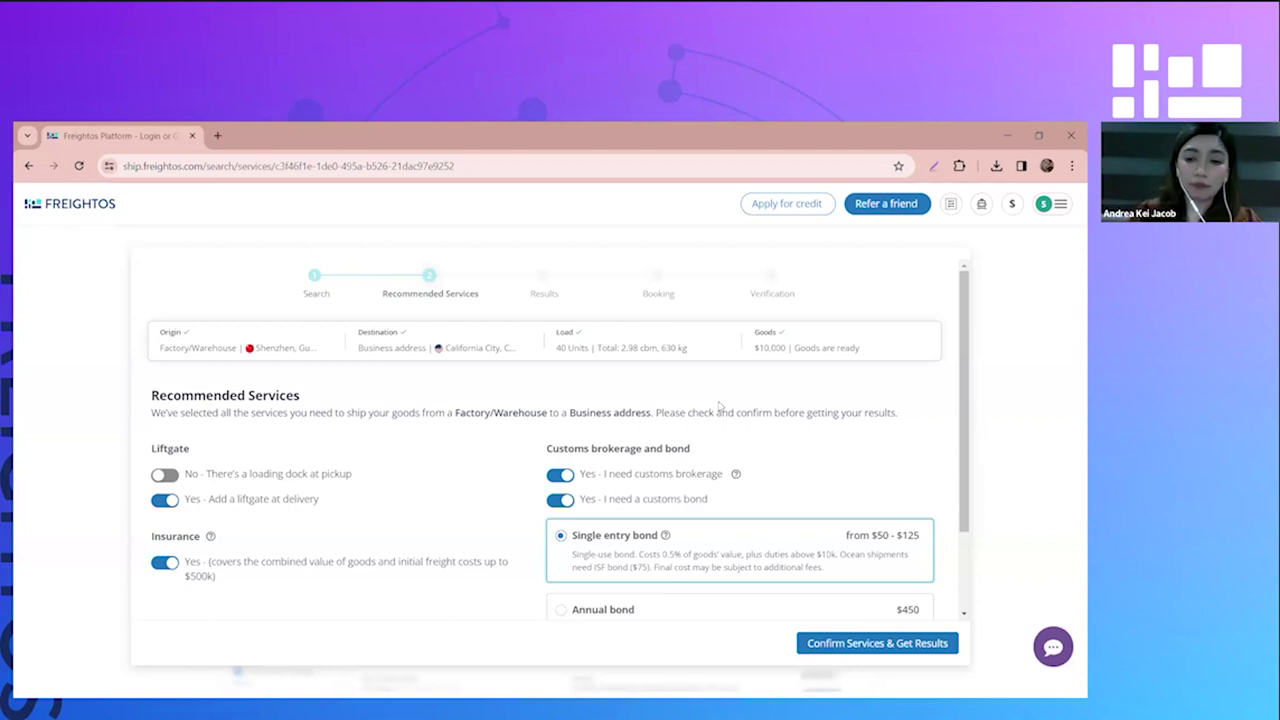
# Compare the Annual bond, reselect Single entry bond, and confirm services to get results
pyautogui.scroll(-1, 770, 495)
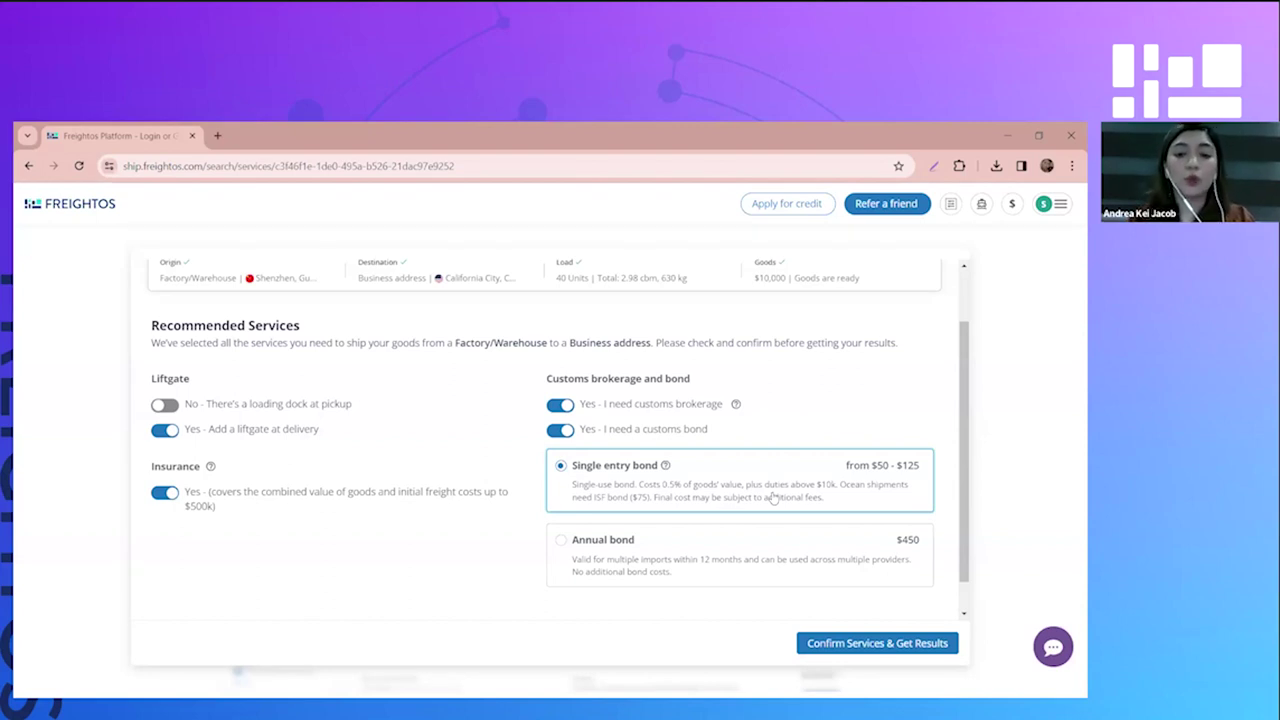
pyautogui.click(702, 568)
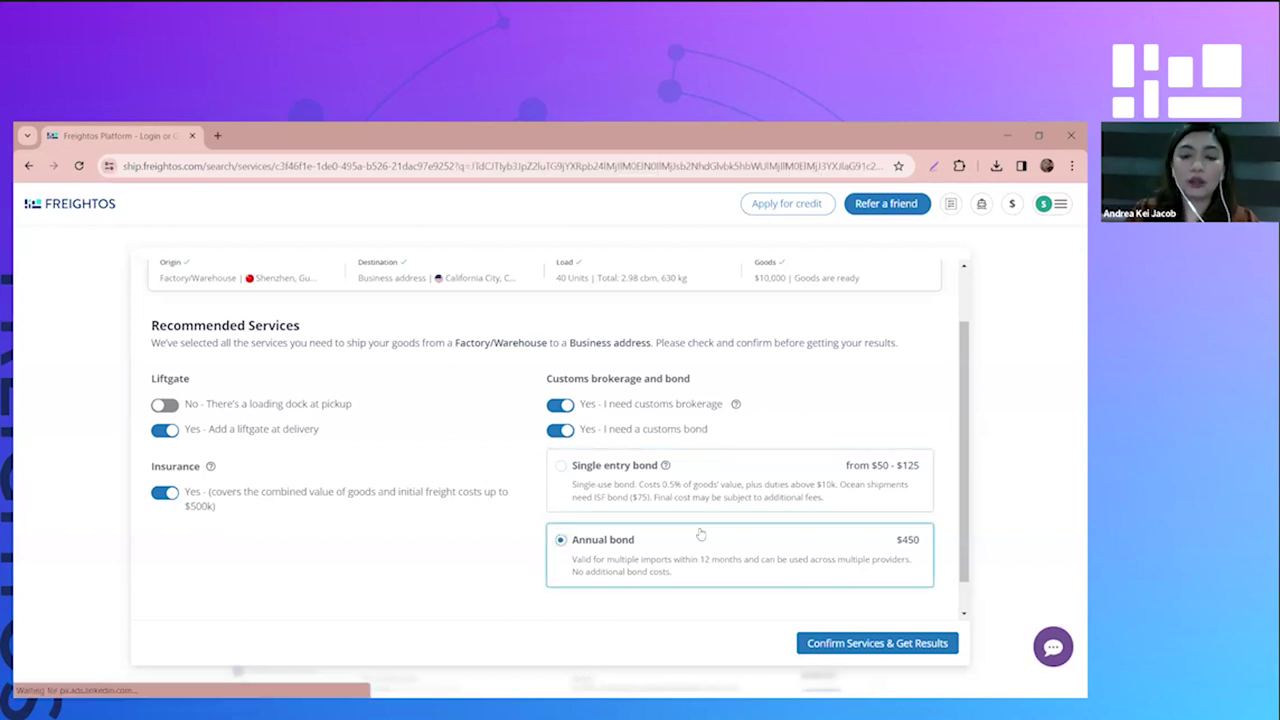
pyautogui.click(674, 484)
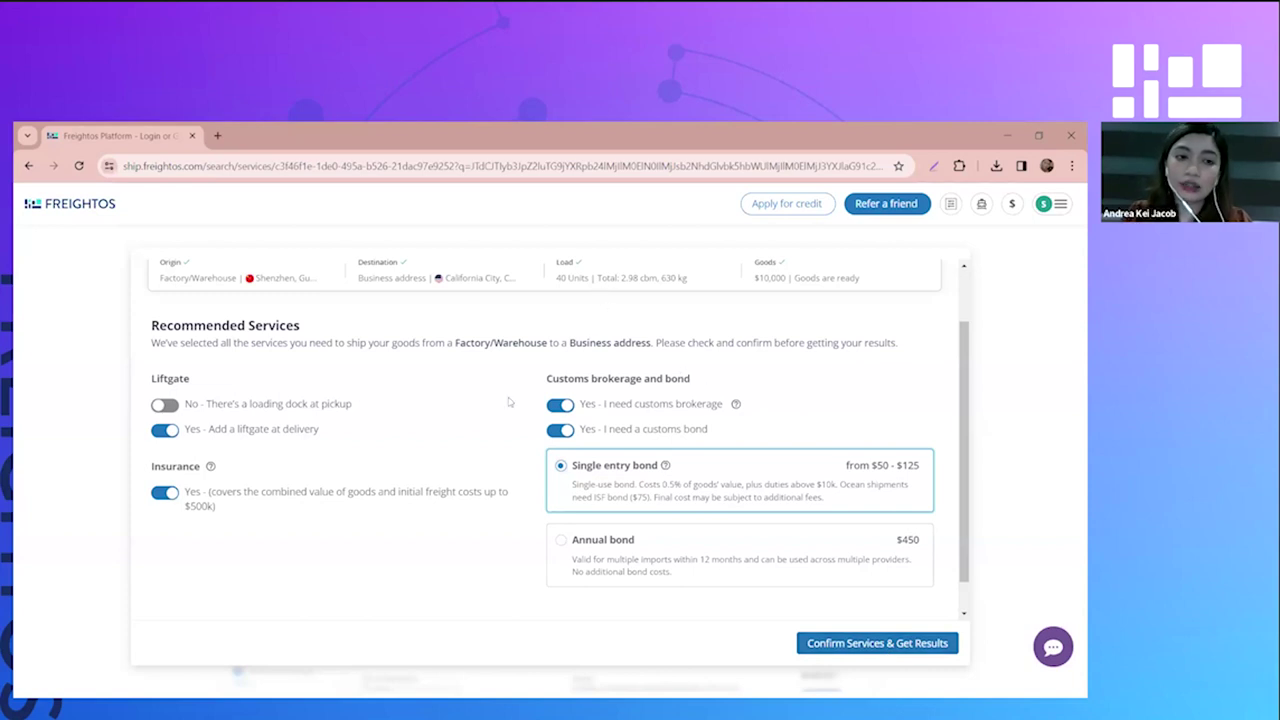
pyautogui.click(880, 646)
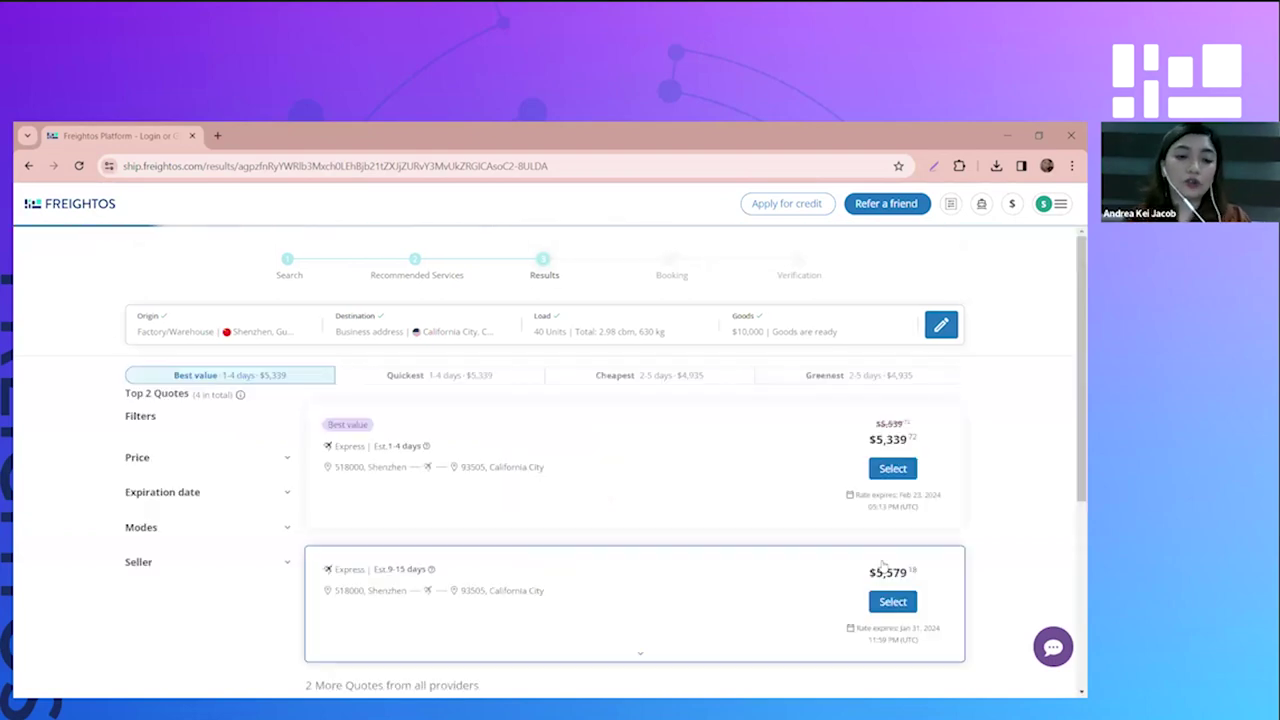
pyautogui.scroll(-5, 714, 506)
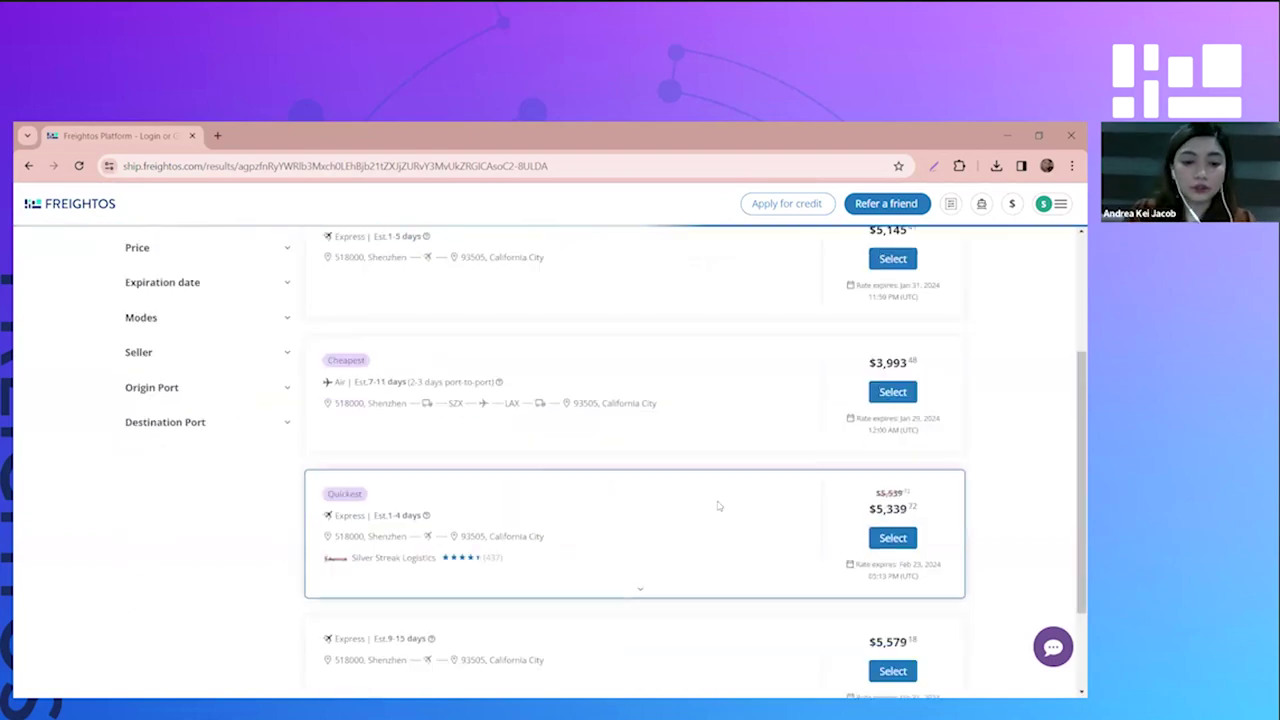
pyautogui.scroll(5, 699, 514)
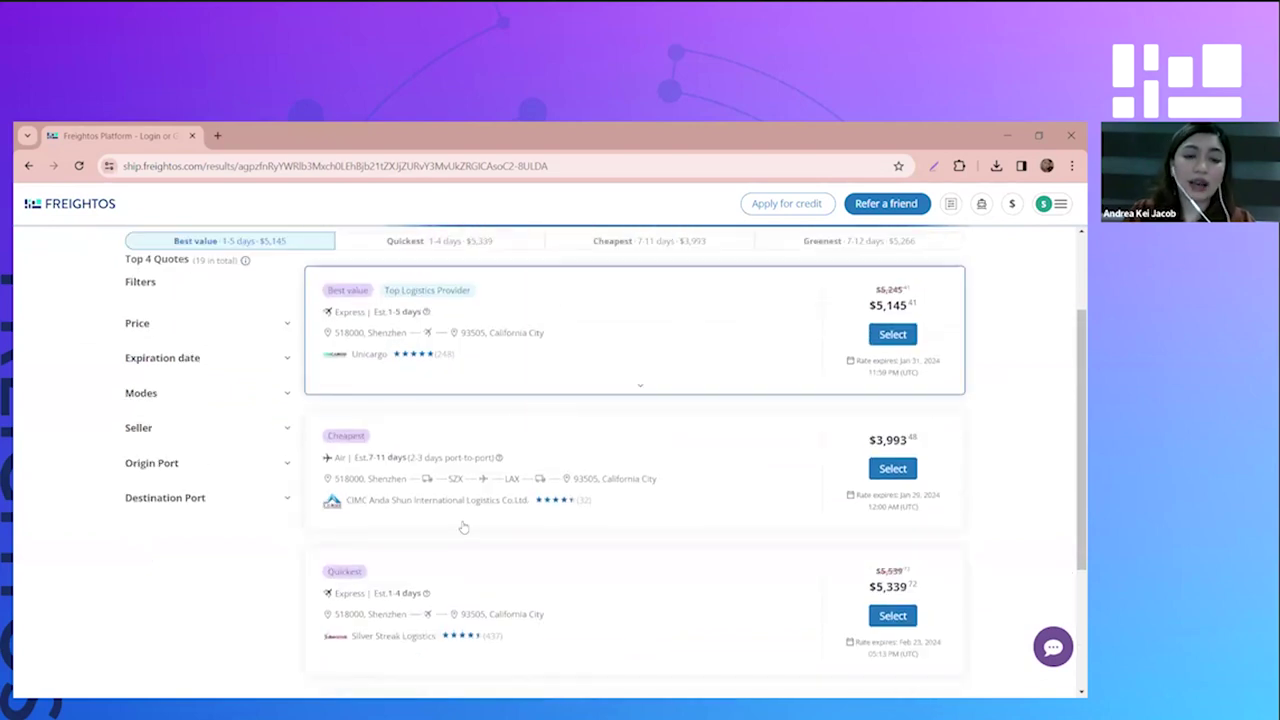
pyautogui.scroll(-1, 385, 481)
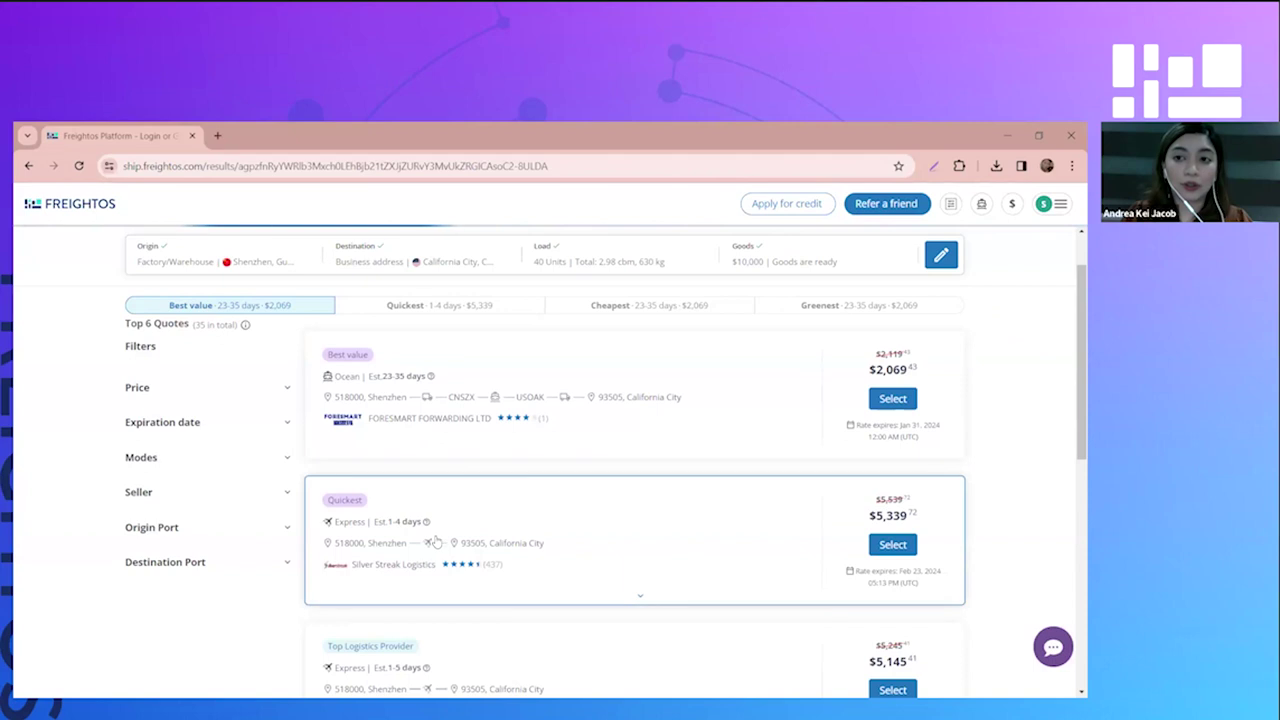
pyautogui.scroll(-1, 437, 537)
pyautogui.scroll(-1, 437, 537)
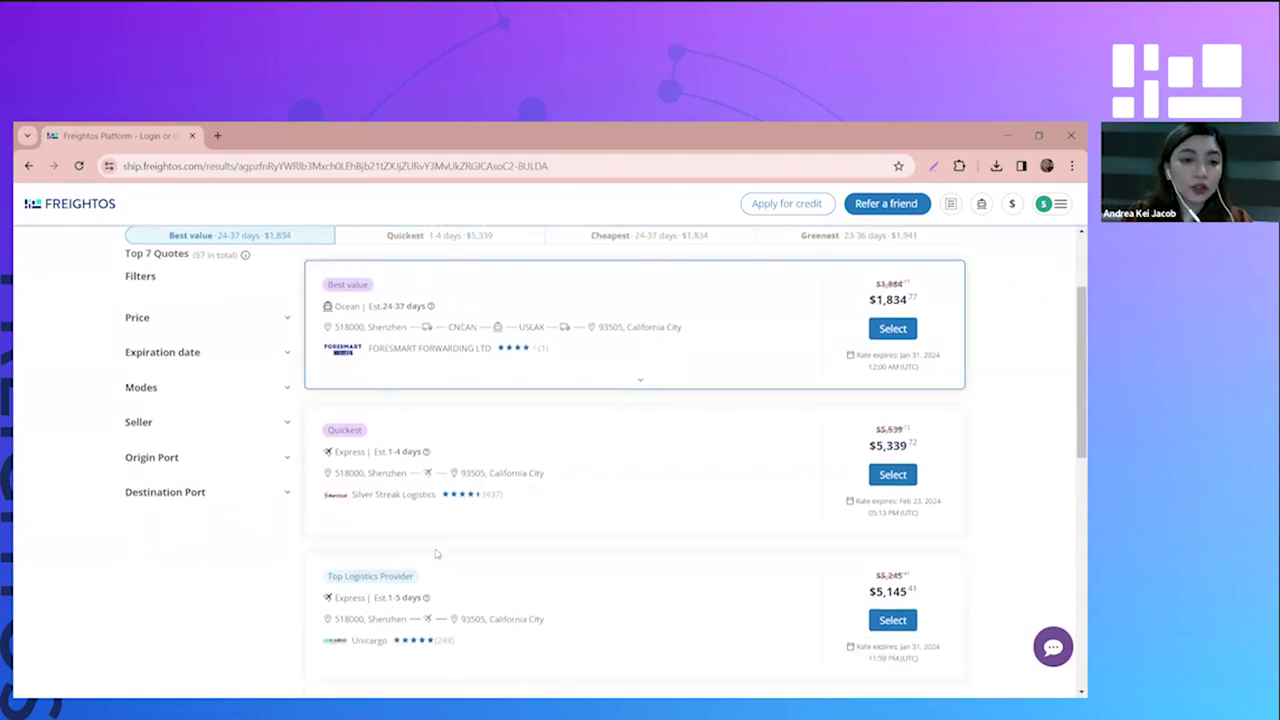
pyautogui.scroll(-1, 436, 556)
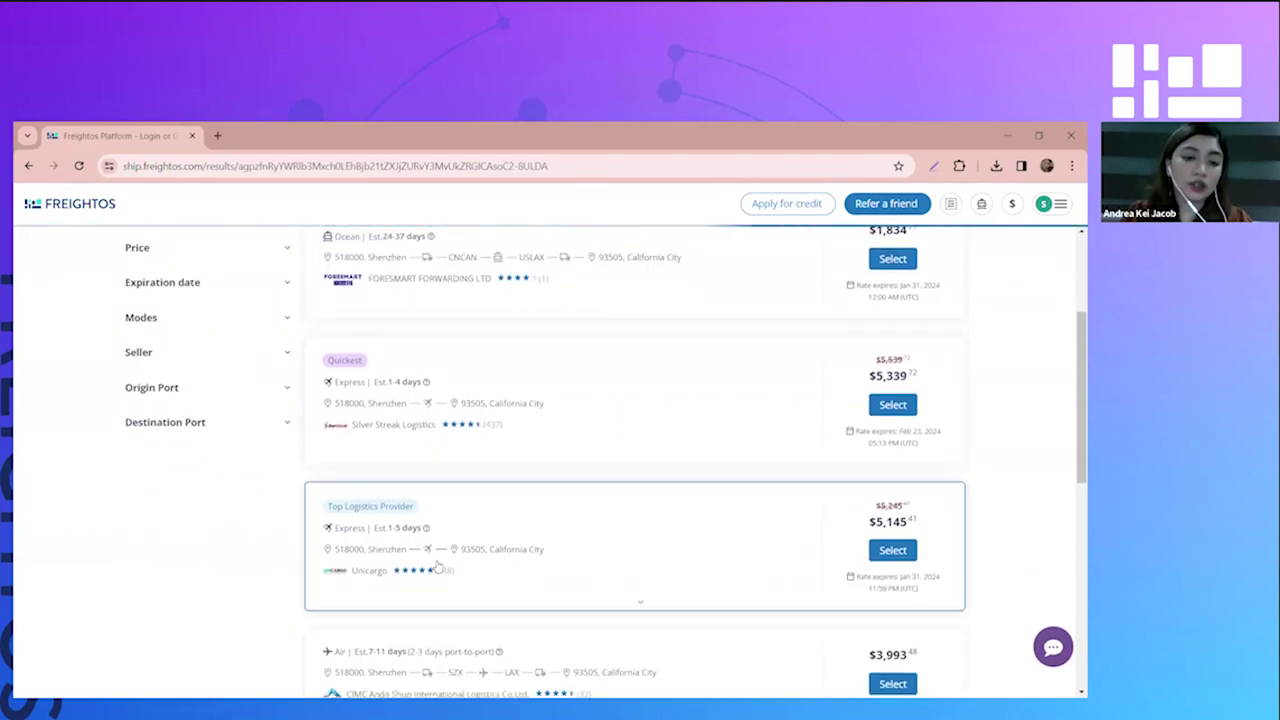
pyautogui.scroll(-1, 437, 556)
pyautogui.scroll(3, 437, 556)
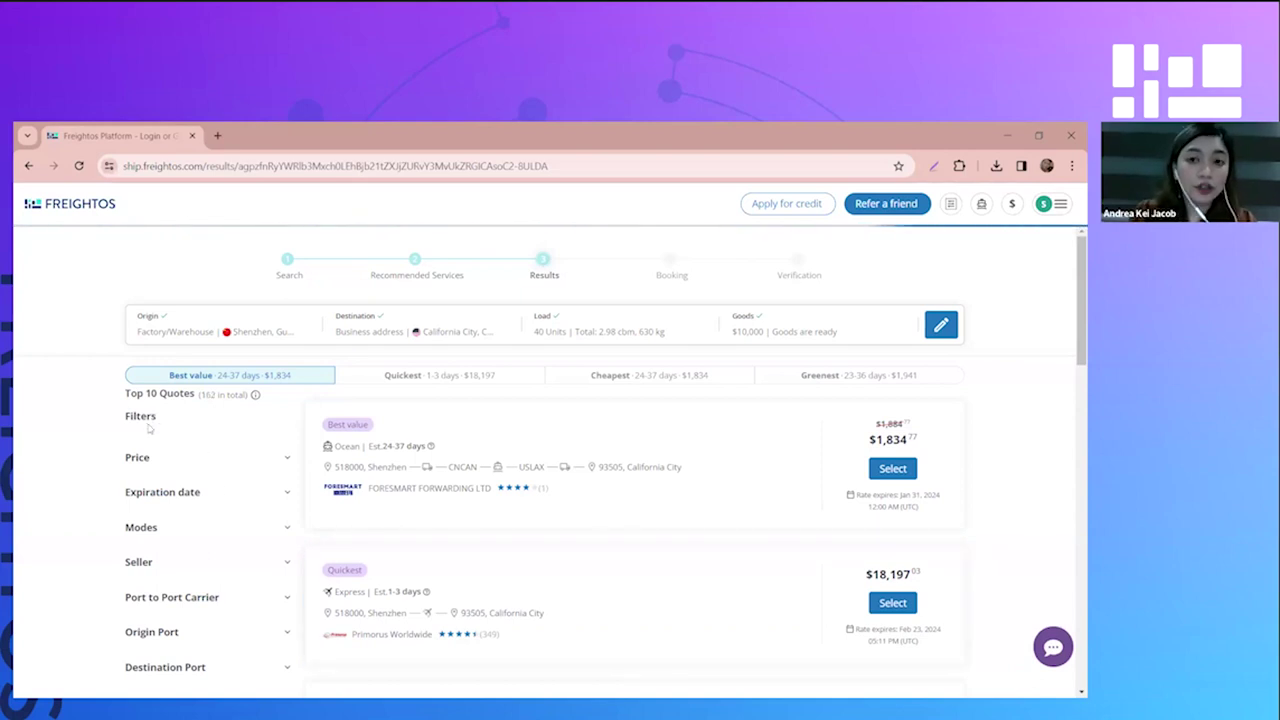
pyautogui.scroll(-1, 150, 430)
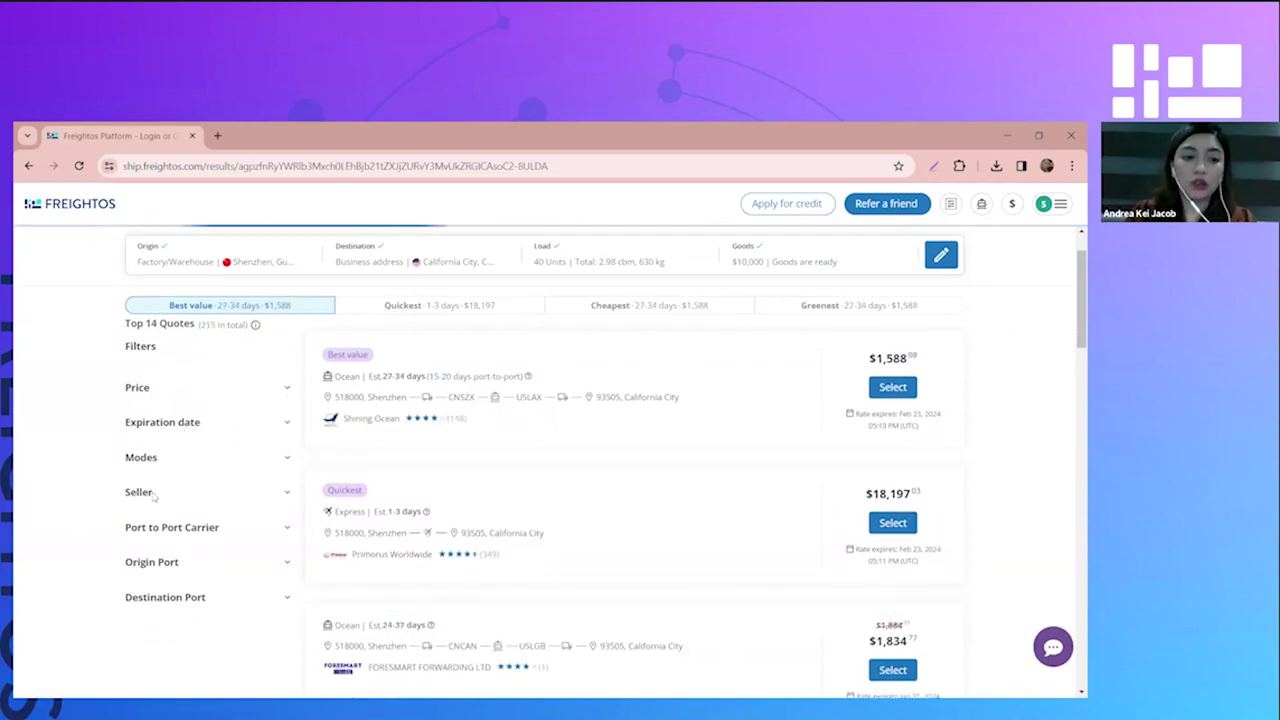
# Expand the Seller and Modes filters and tick the AIR checkbox
pyautogui.click(199, 498)
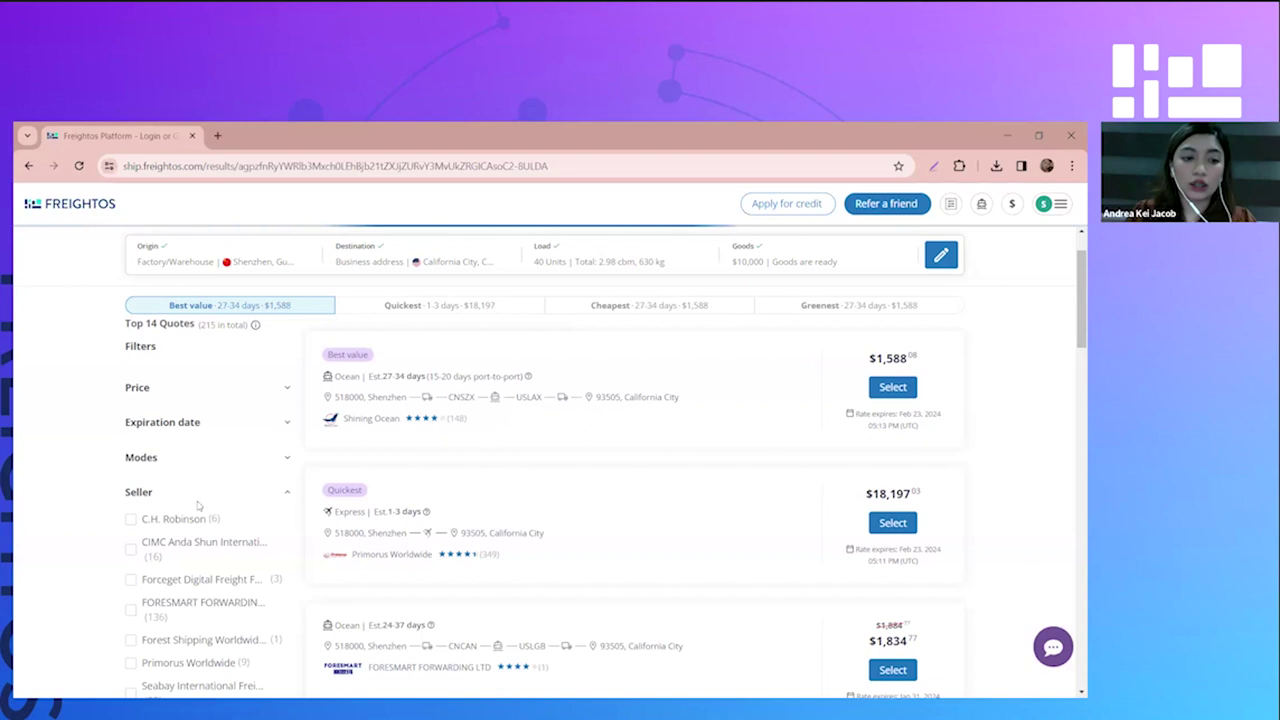
pyautogui.click(286, 459)
pyautogui.scroll(-5, 278, 517)
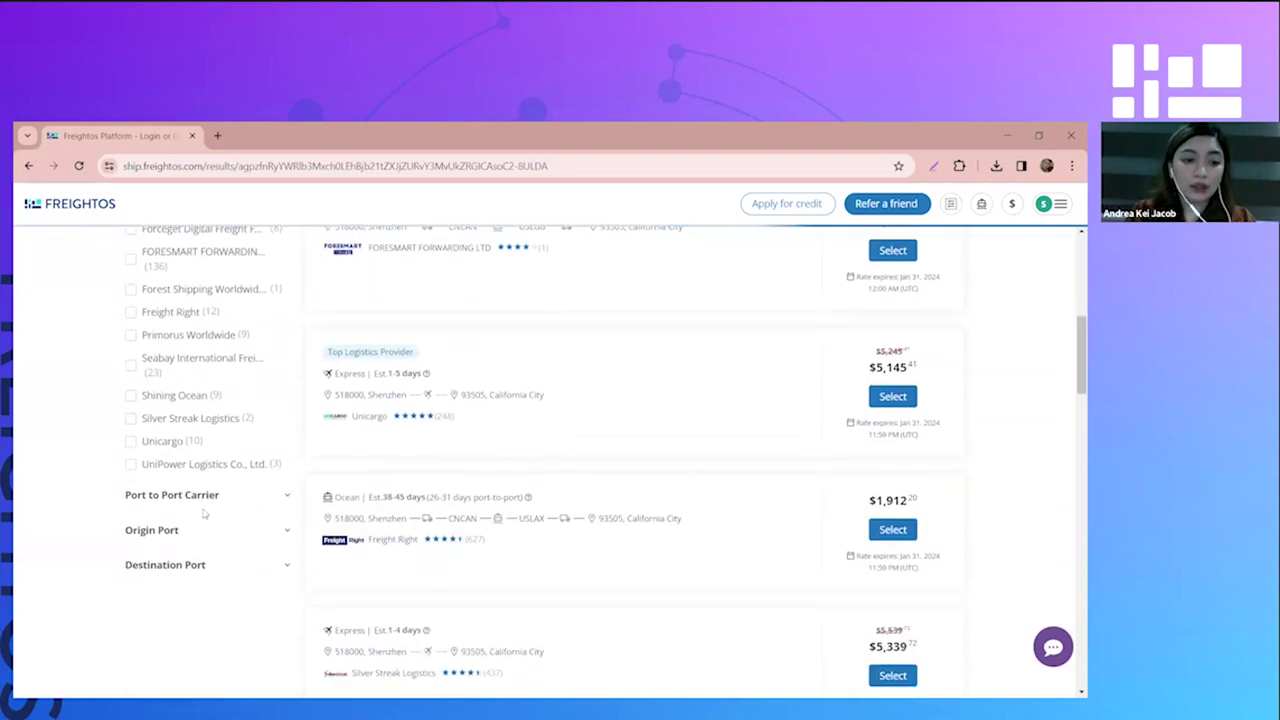
pyautogui.scroll(2, 230, 550)
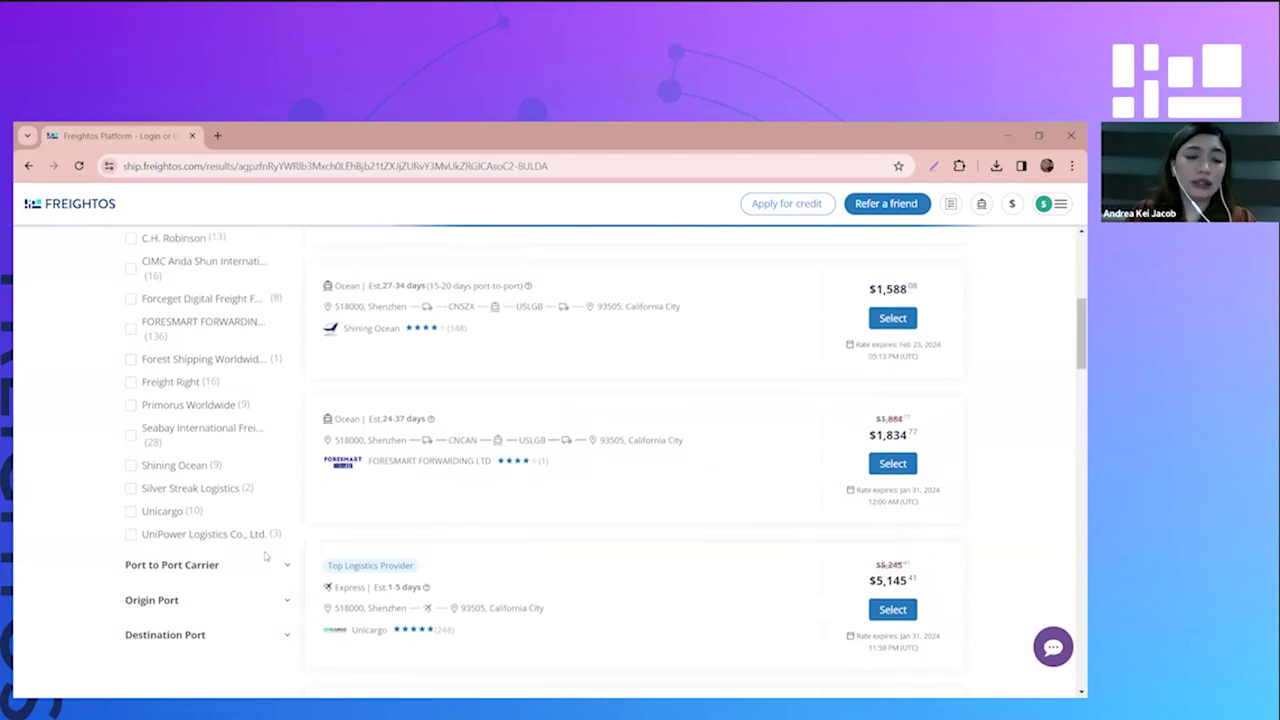
pyautogui.scroll(2, 240, 530)
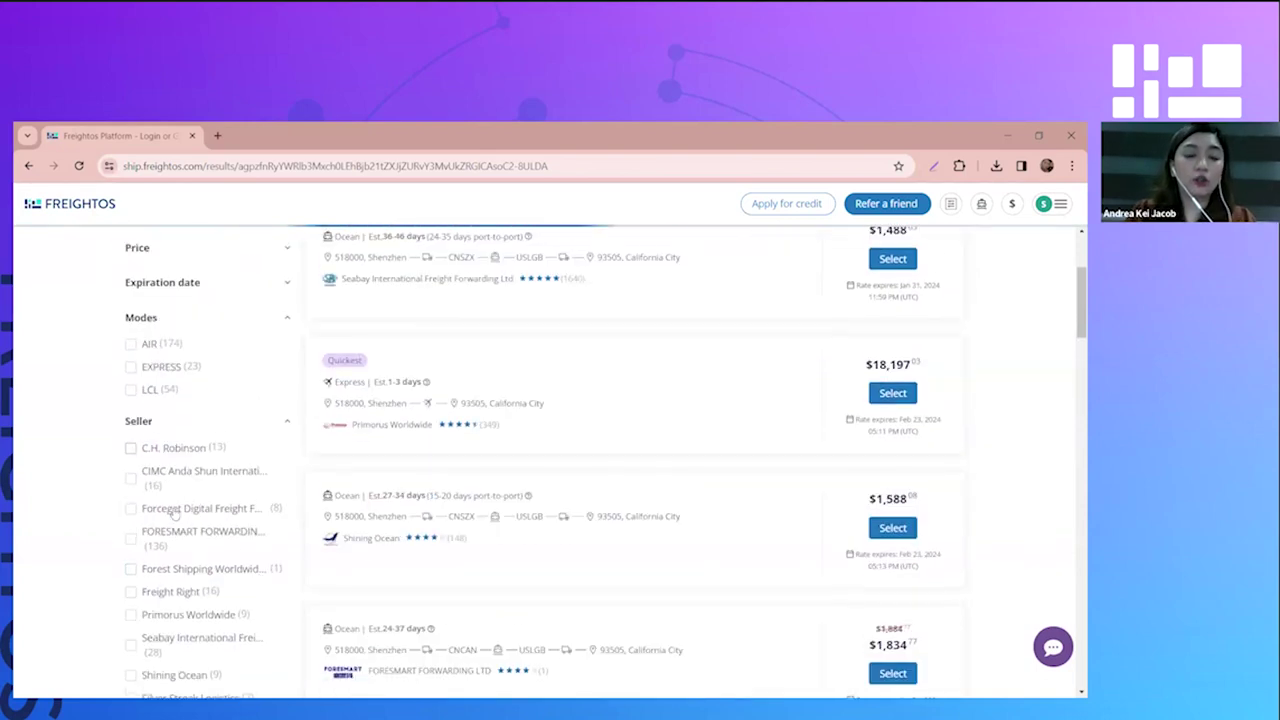
pyautogui.scroll(2, 178, 478)
pyautogui.click(131, 483)
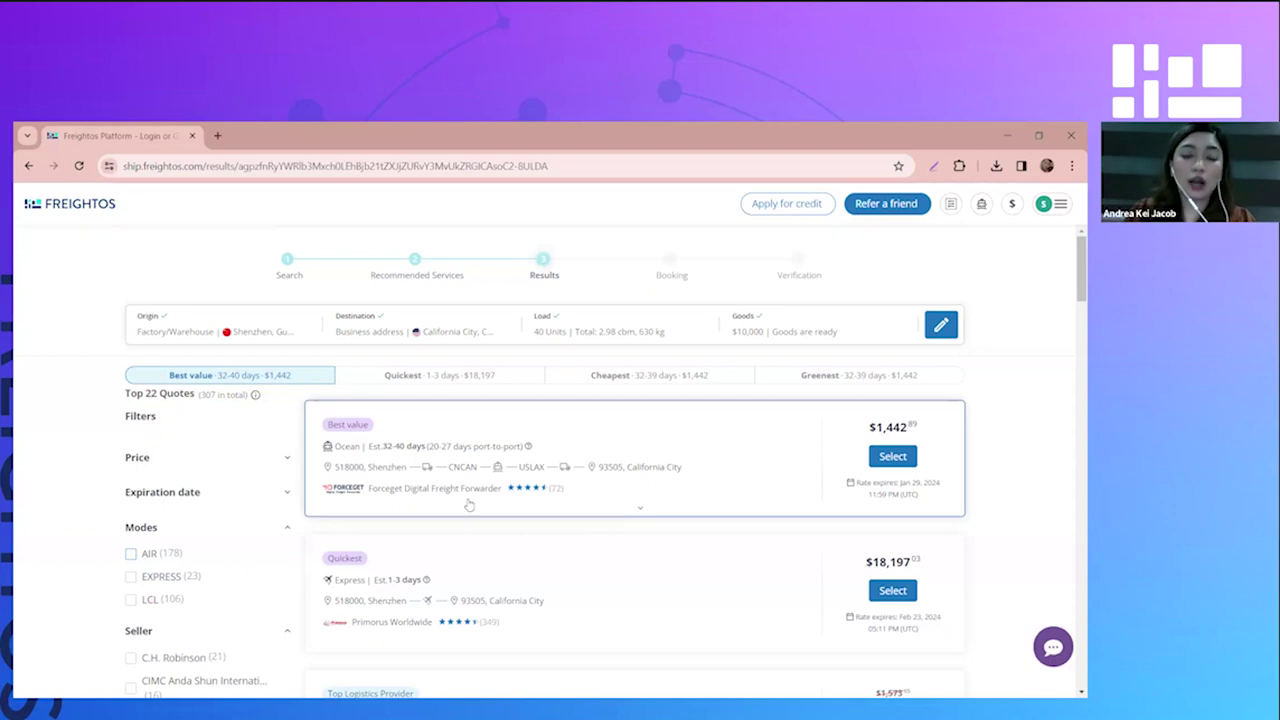
# Expand the $1,442.89 best-value quote's fees and scroll through the charge breakdown
pyautogui.click(672, 445)
pyautogui.scroll(-1, 472, 610)
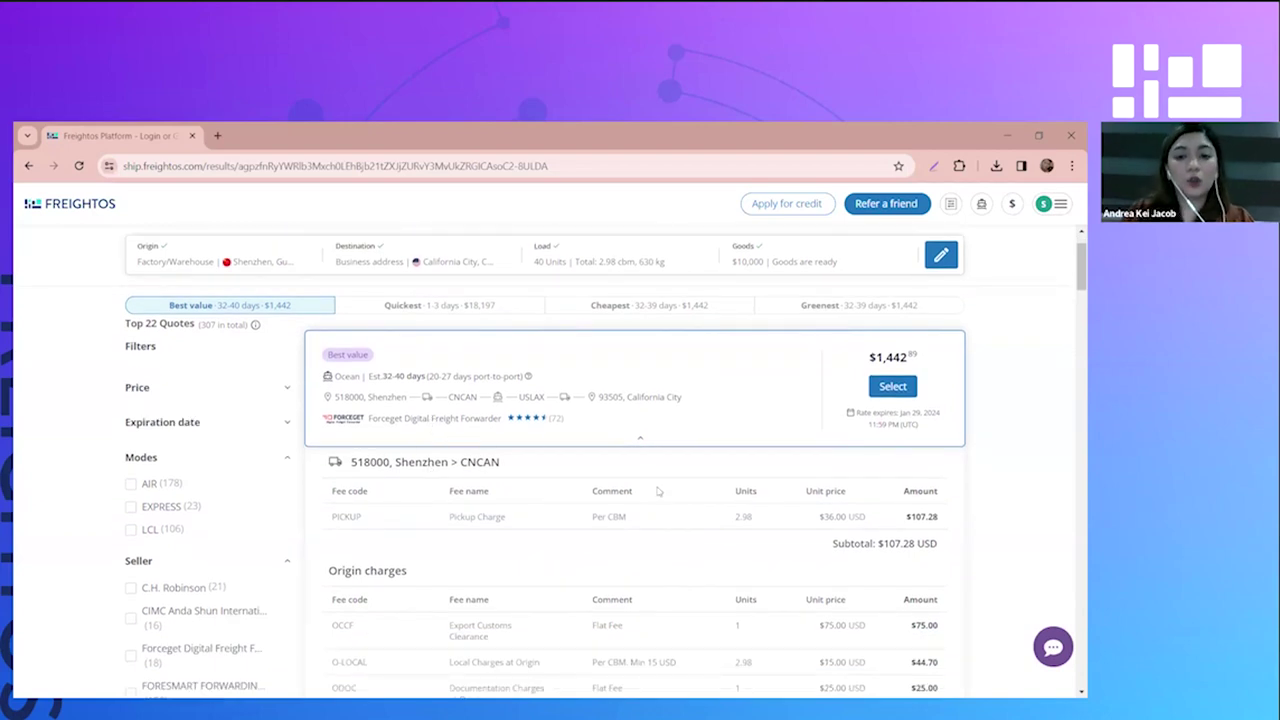
pyautogui.click(651, 376)
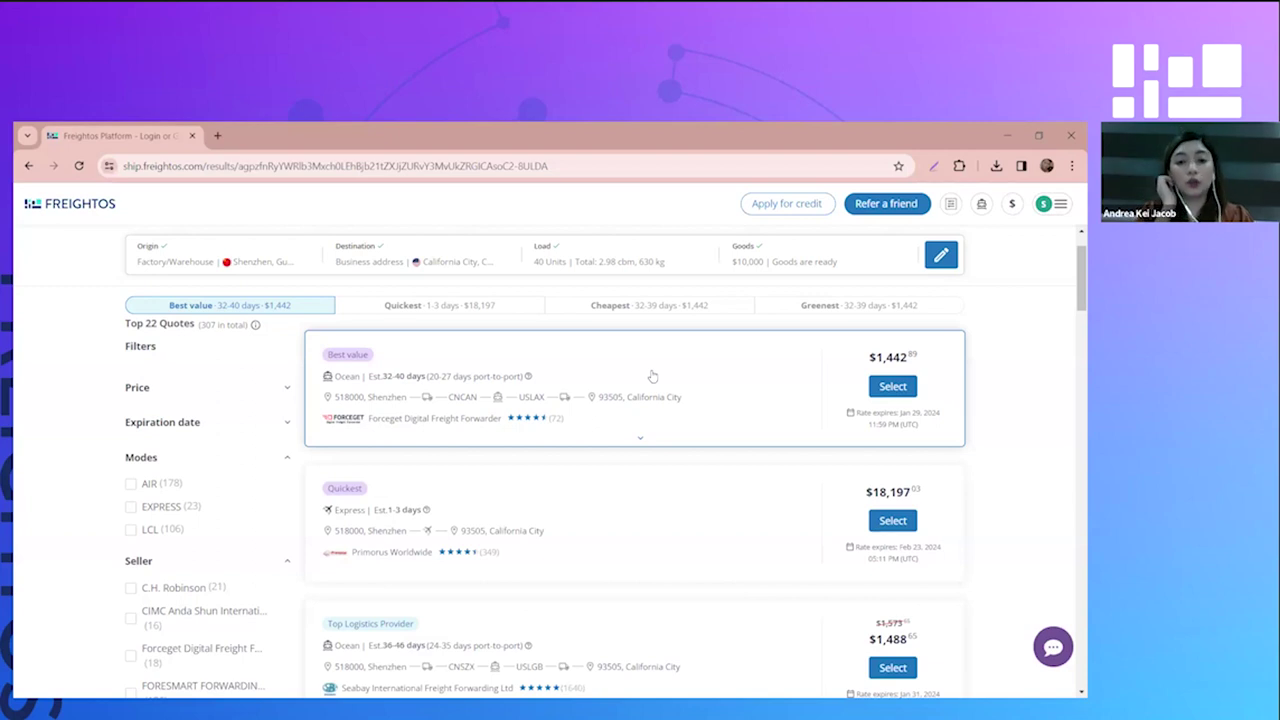
pyautogui.click(642, 444)
pyautogui.scroll(-5, 686, 520)
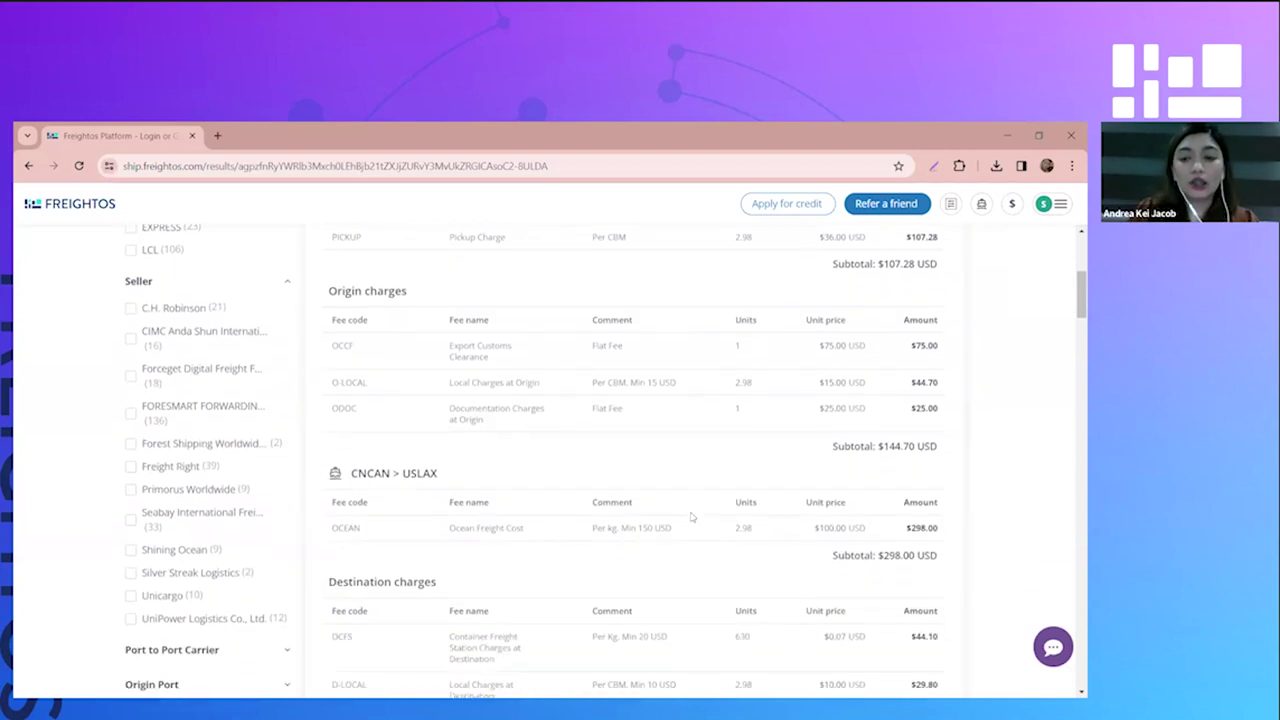
pyautogui.scroll(1, 700, 540)
pyautogui.scroll(-2, 768, 503)
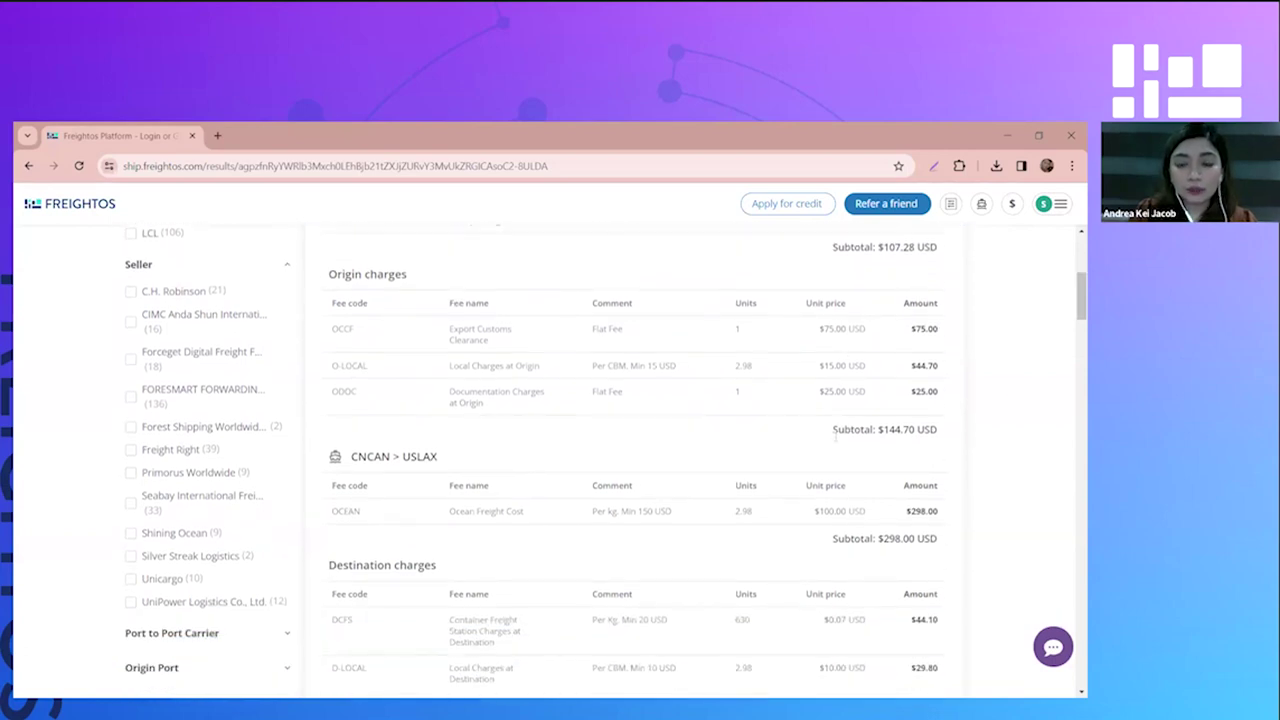
pyautogui.scroll(-6, 820, 481)
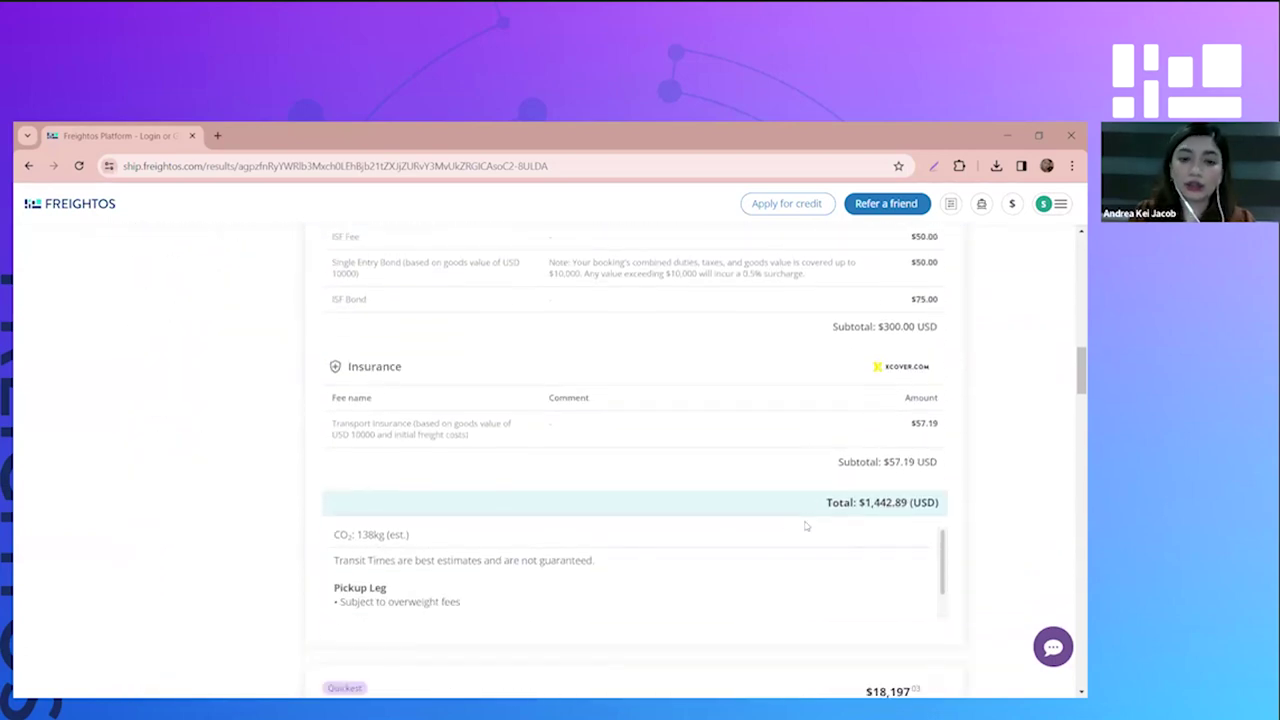
pyautogui.scroll(-3, 680, 557)
pyautogui.scroll(4, 703, 491)
pyautogui.scroll(8, 698, 508)
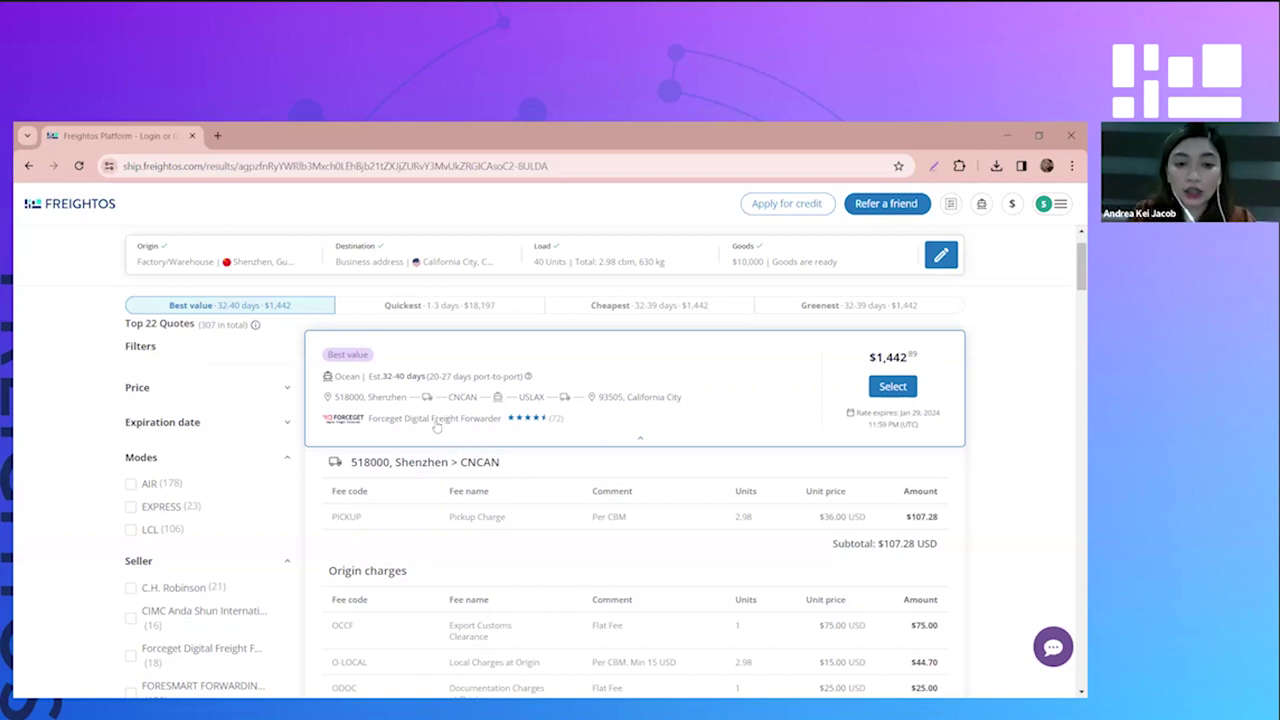
pyautogui.click(436, 420)
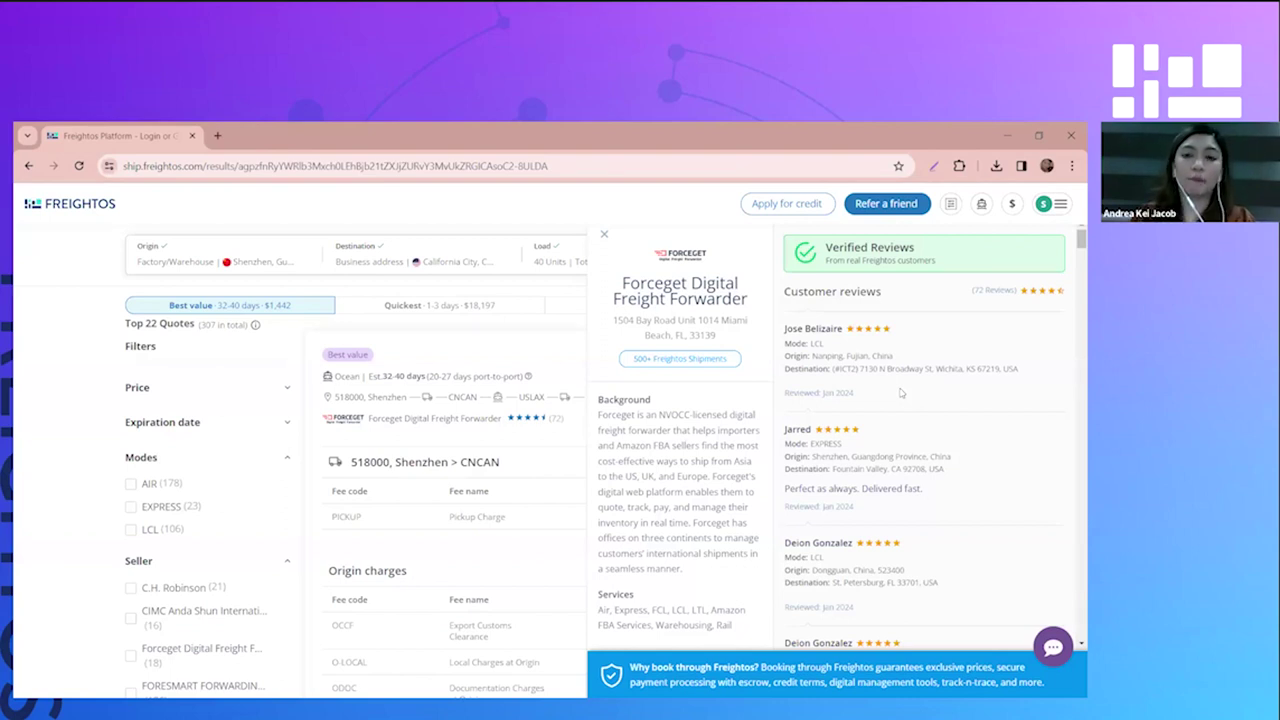
pyautogui.scroll(-3, 901, 396)
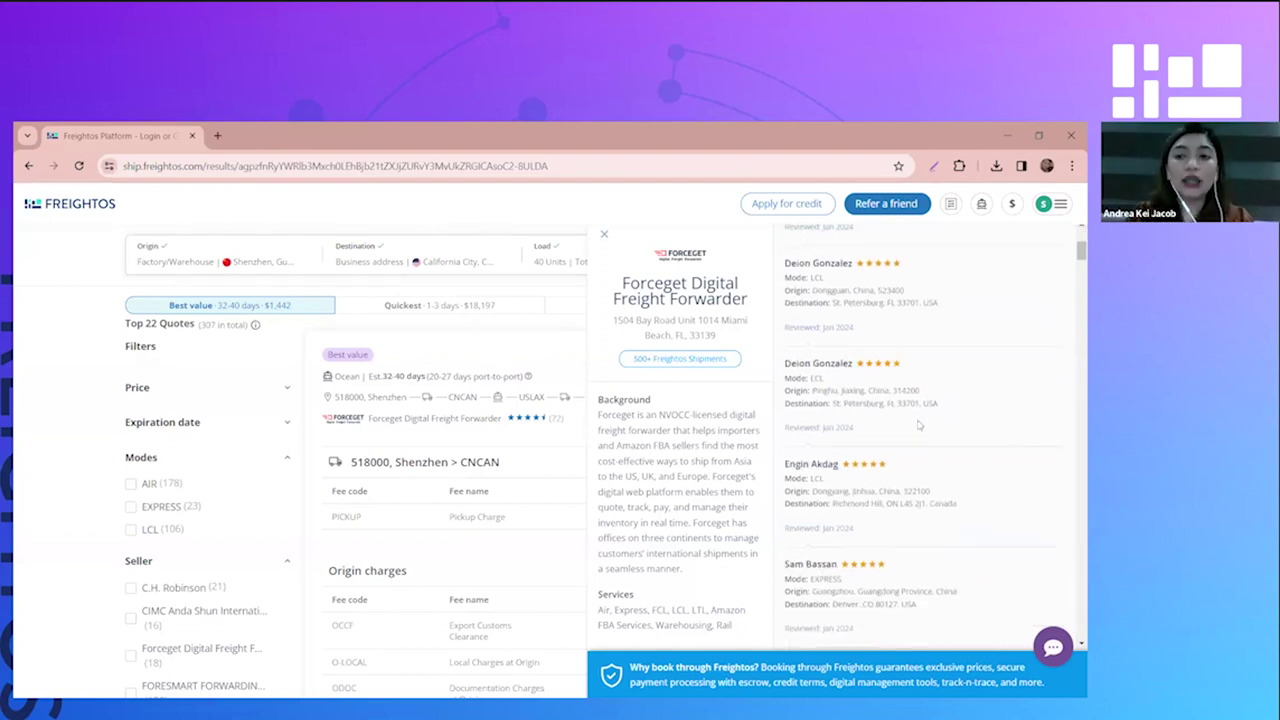
pyautogui.scroll(-3, 925, 447)
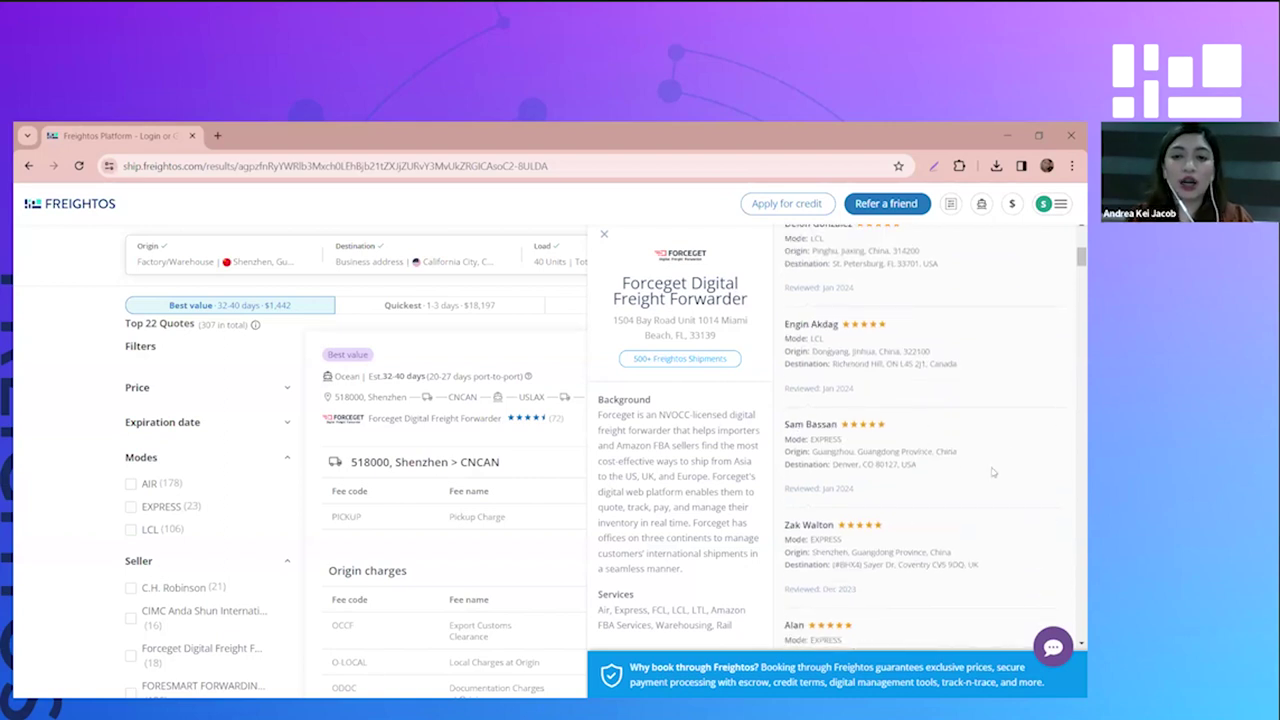
pyautogui.scroll(5, 985, 470)
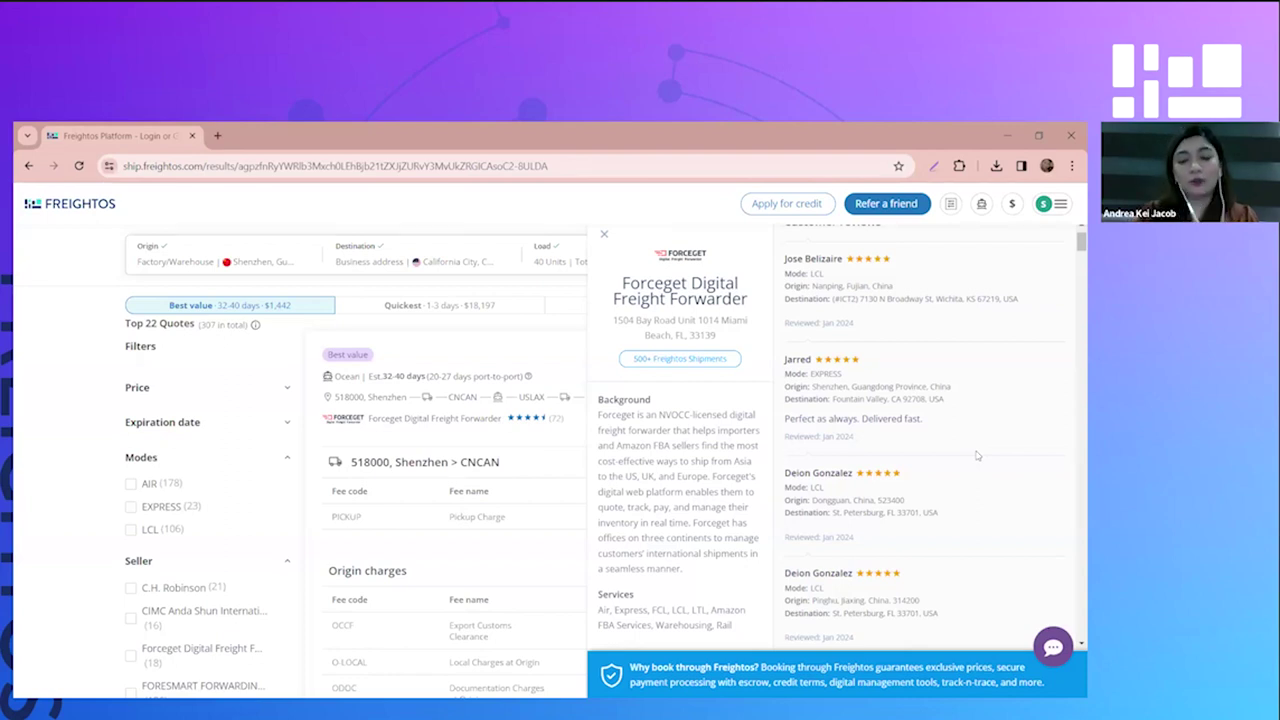
# Close the Forceget seller profile and collapse the best-value quote's fee table
pyautogui.click(604, 234)
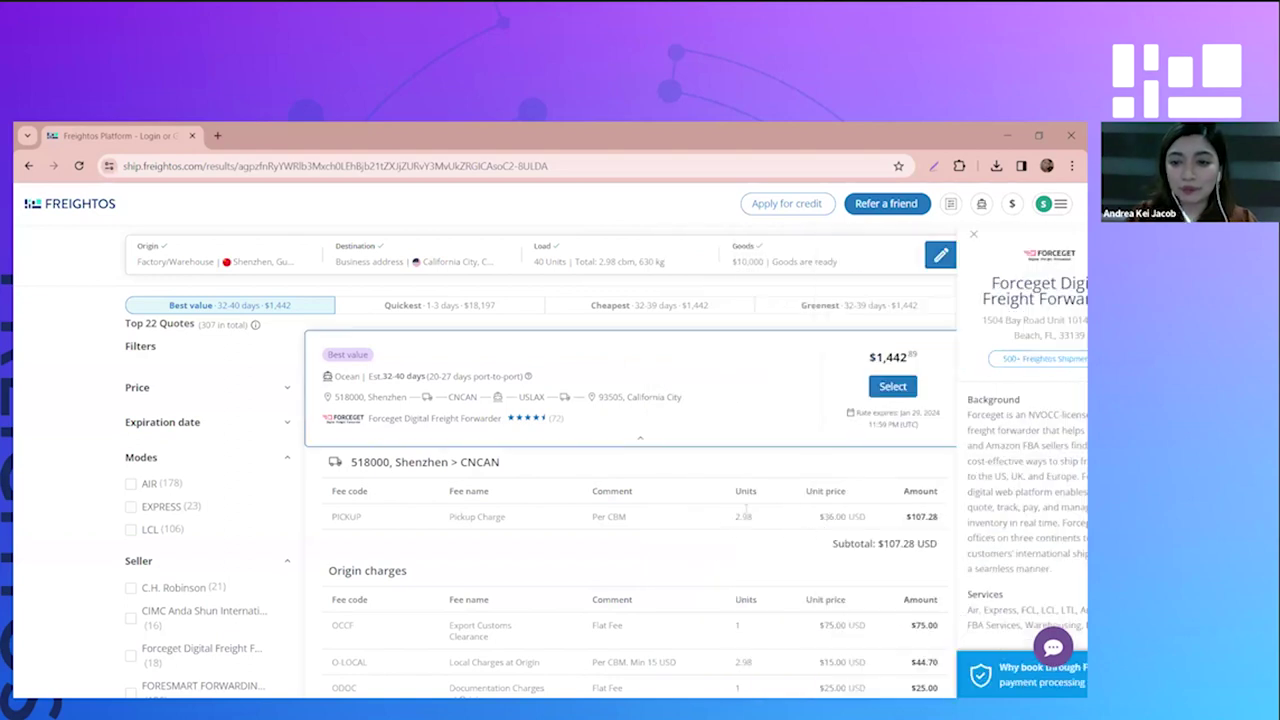
pyautogui.click(662, 416)
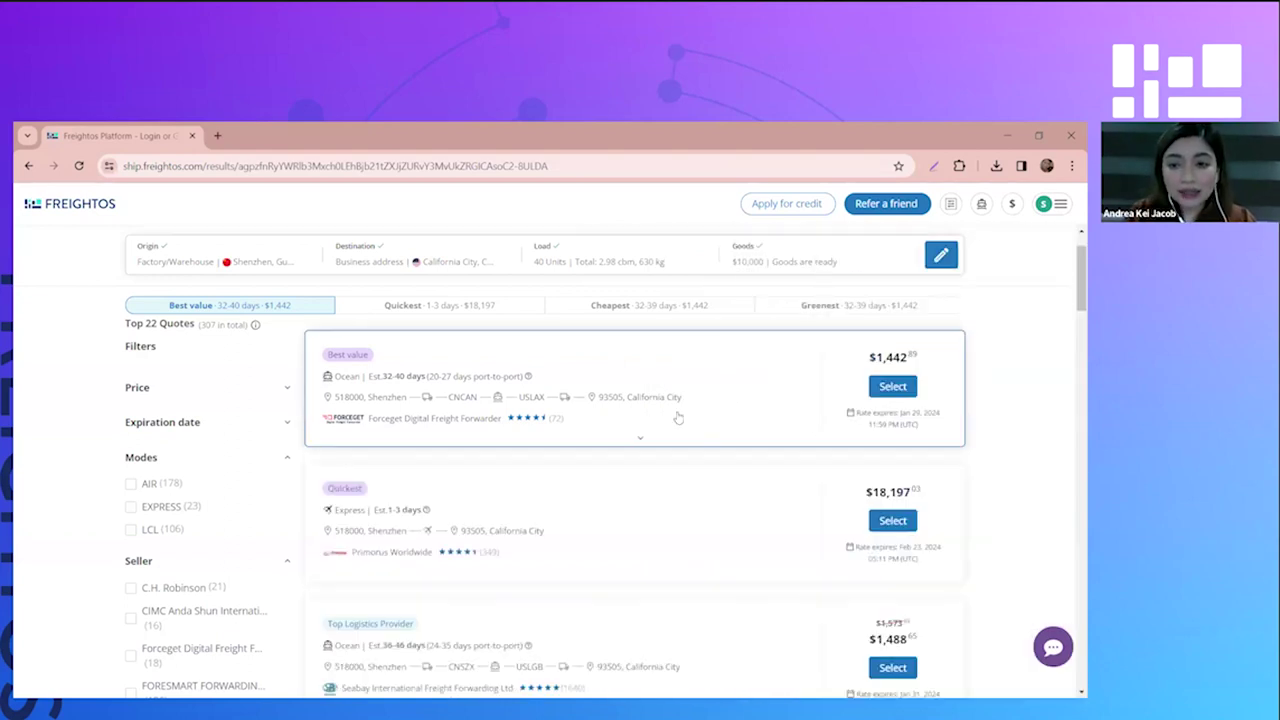
pyautogui.moveTo(877, 430)
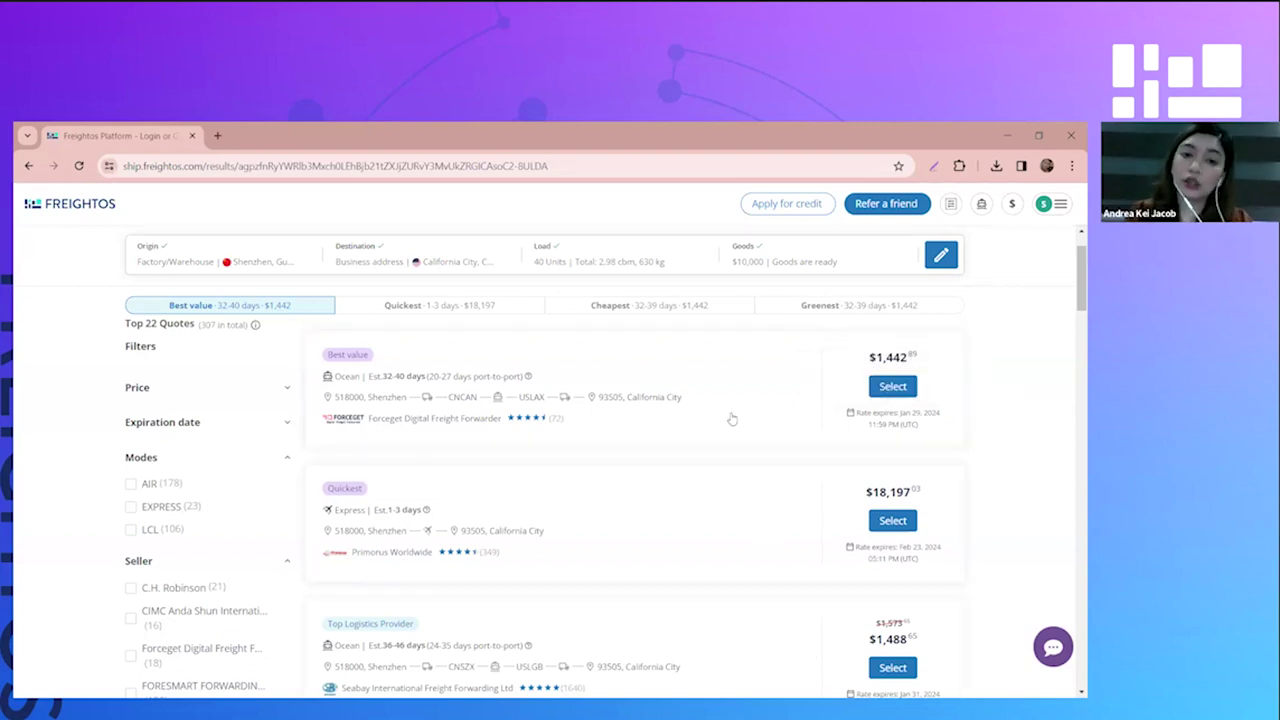
pyautogui.moveTo(897, 414)
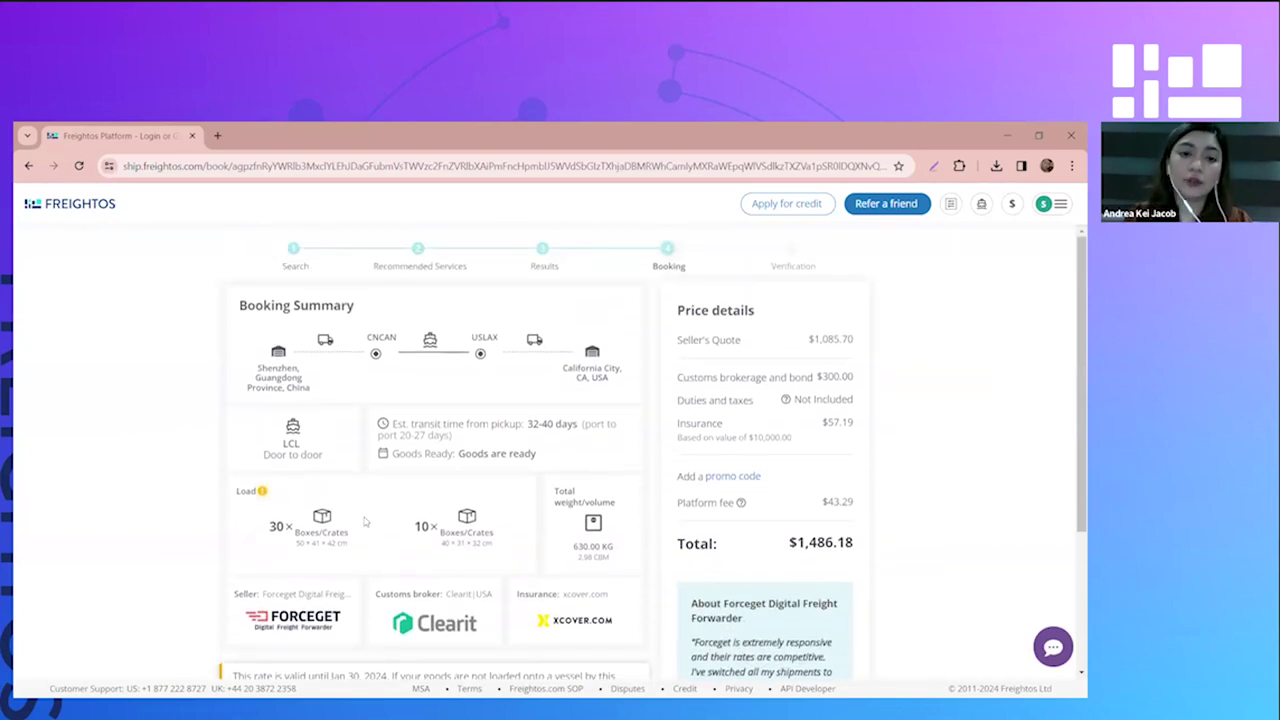
# Scroll through the booking page to review the commercial-shipment checkbox and booking details
pyautogui.scroll(-2, 420, 530)
pyautogui.scroll(2, 675, 550)
pyautogui.scroll(-6, 752, 511)
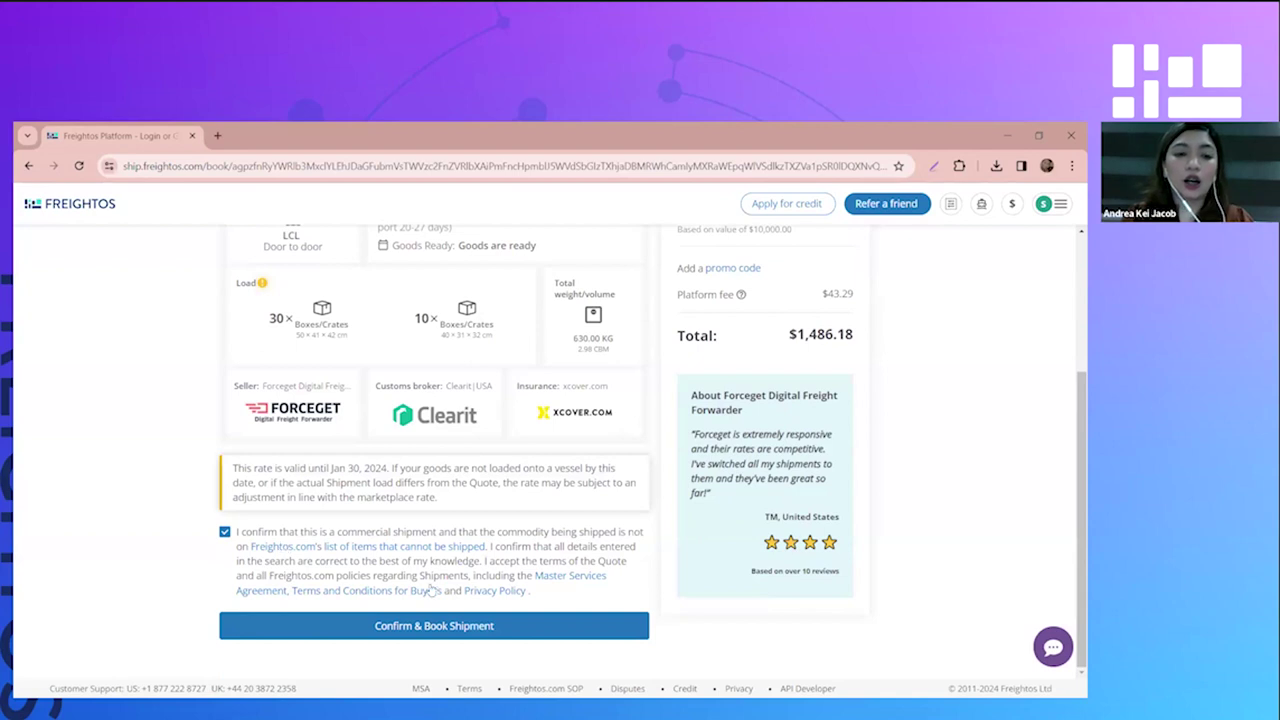
pyautogui.scroll(6, 432, 590)
pyautogui.scroll(-6, 458, 591)
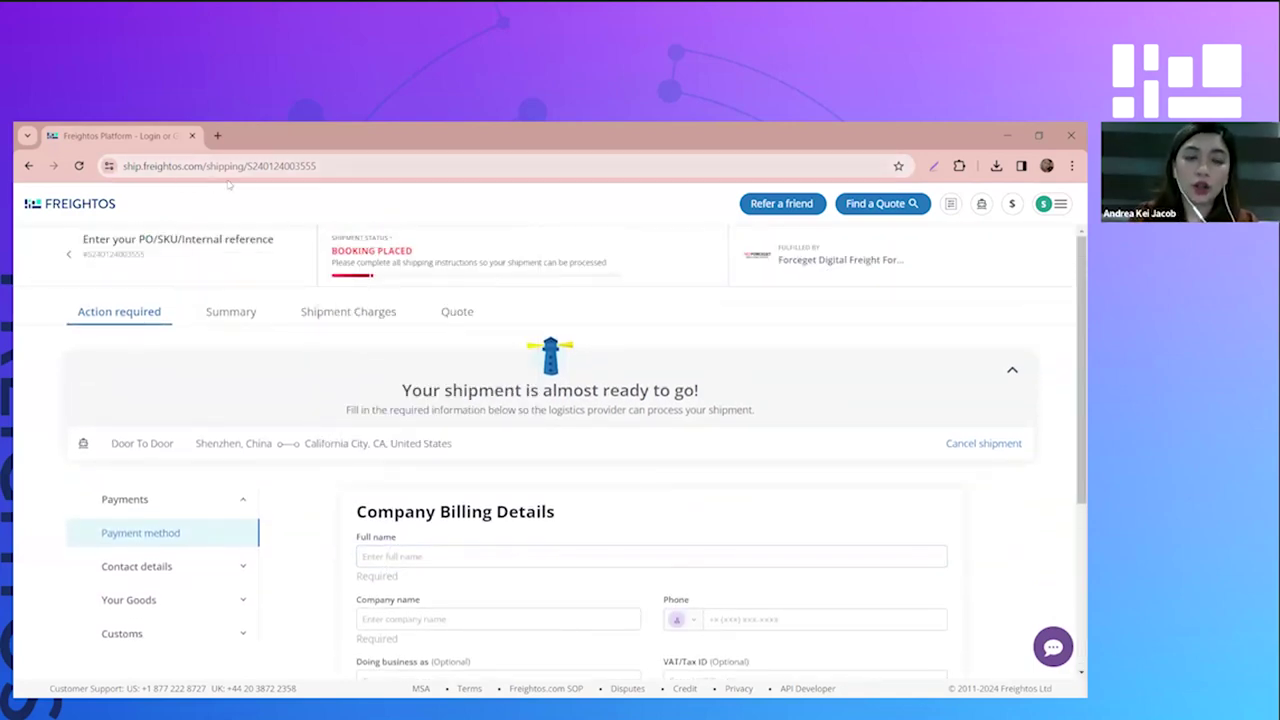
pyautogui.moveTo(424, 257)
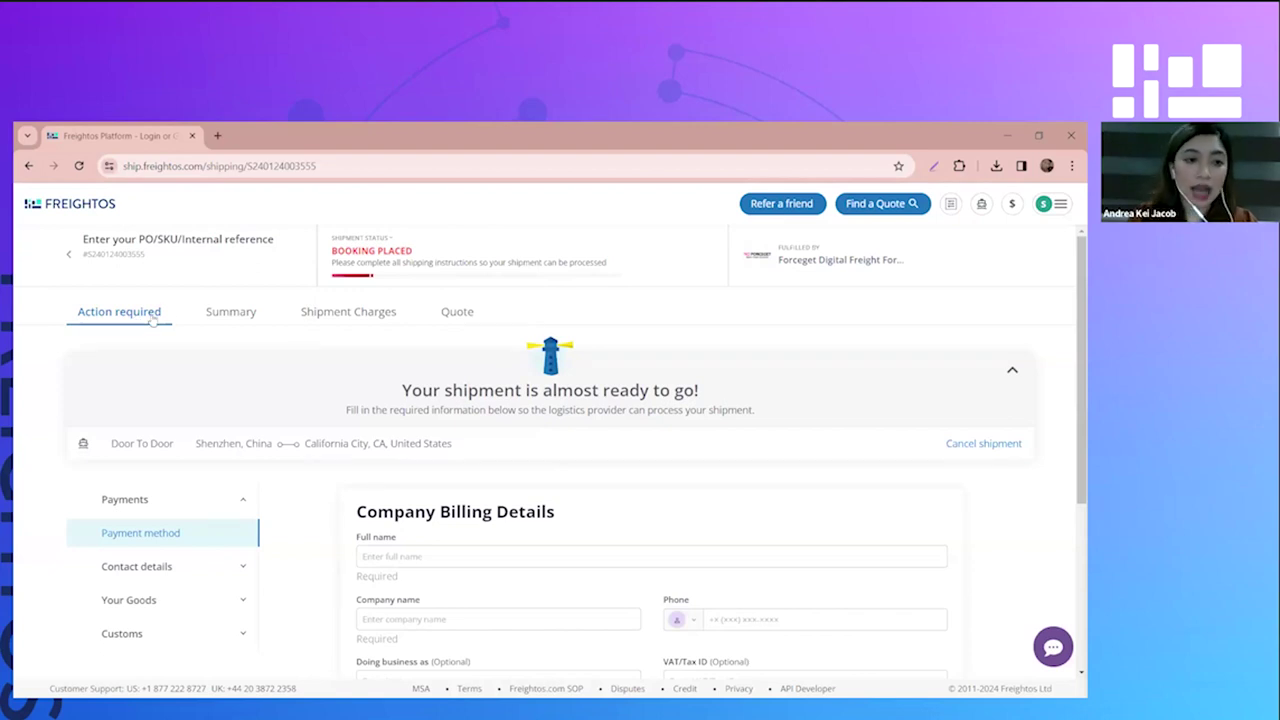
pyautogui.click(252, 316)
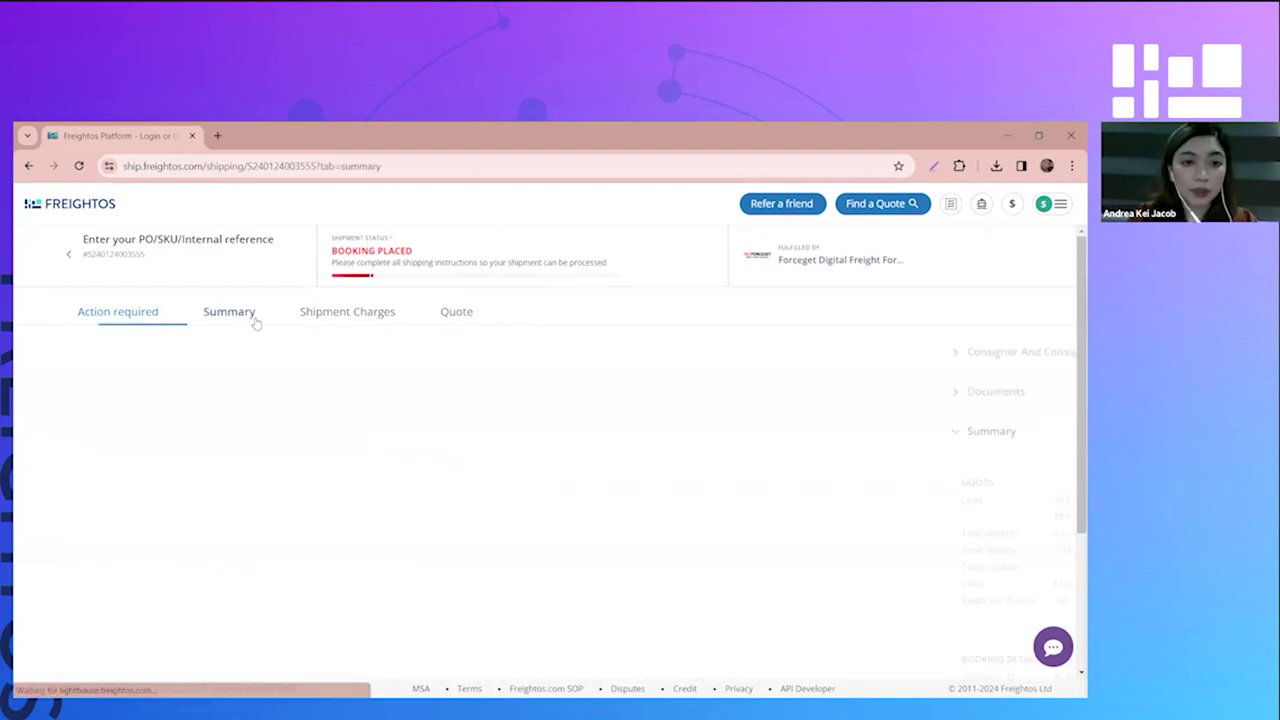
pyautogui.click(344, 316)
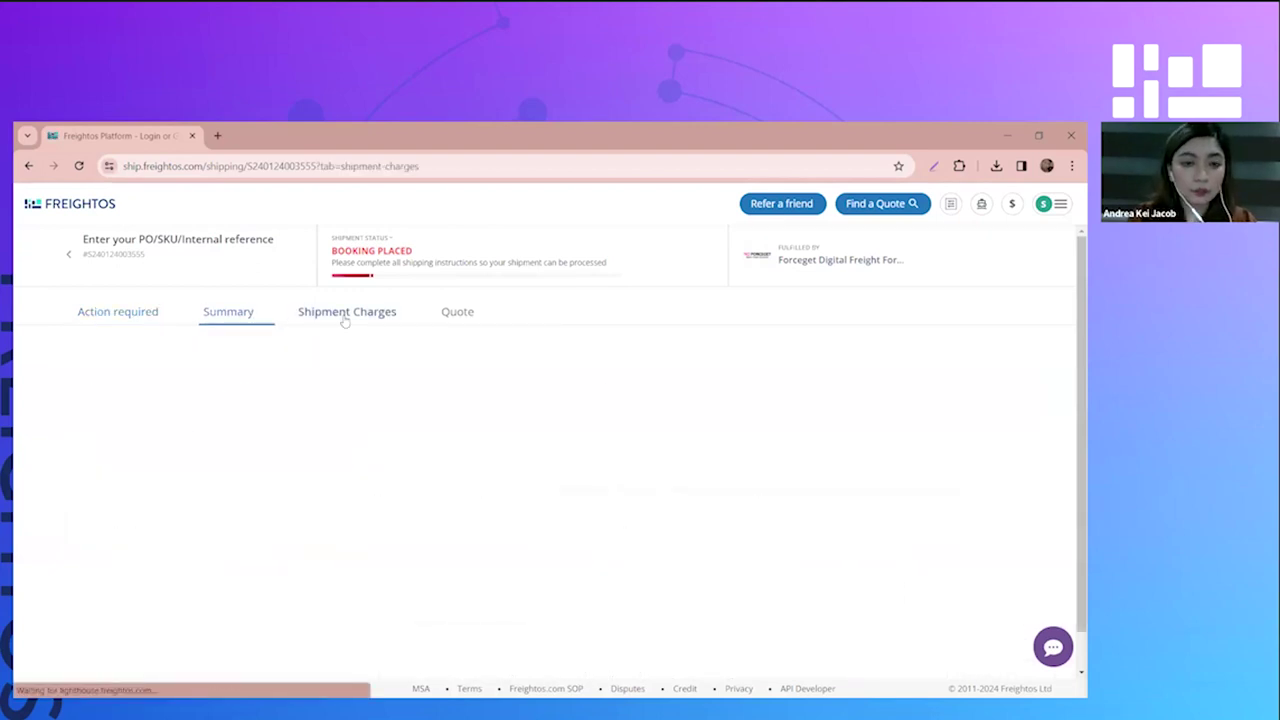
pyautogui.click(457, 312)
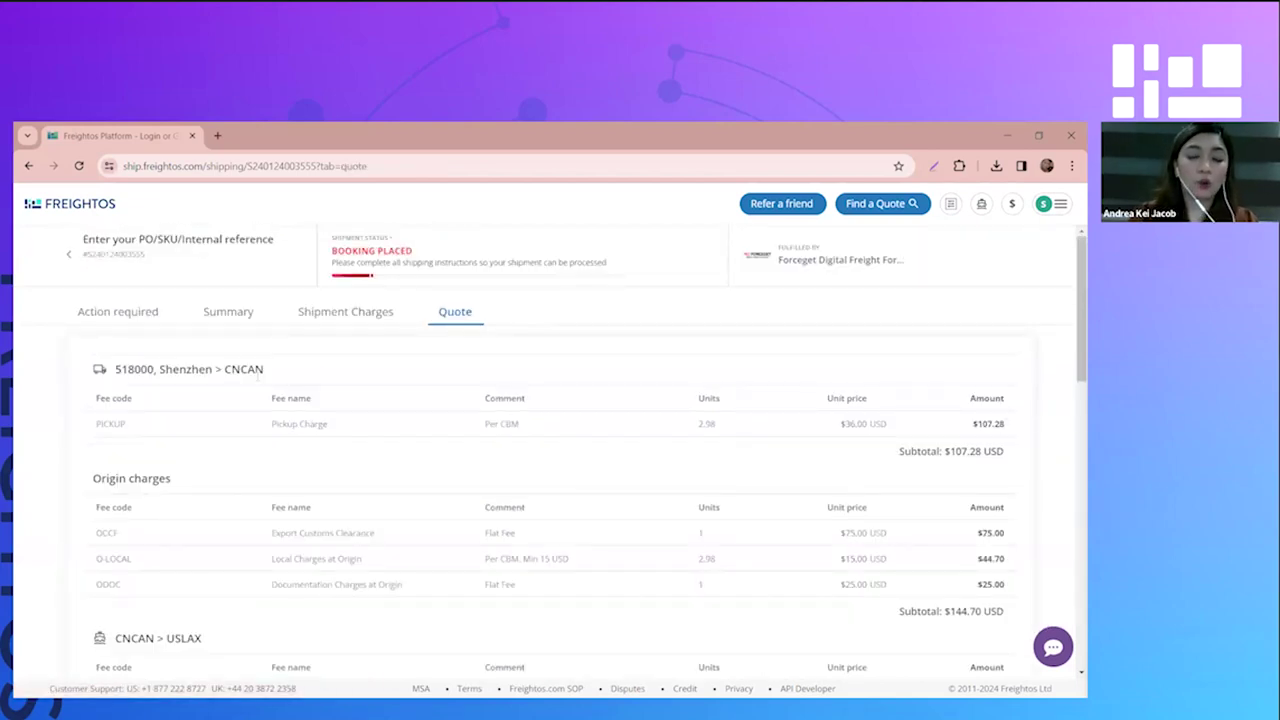
pyautogui.click(103, 311)
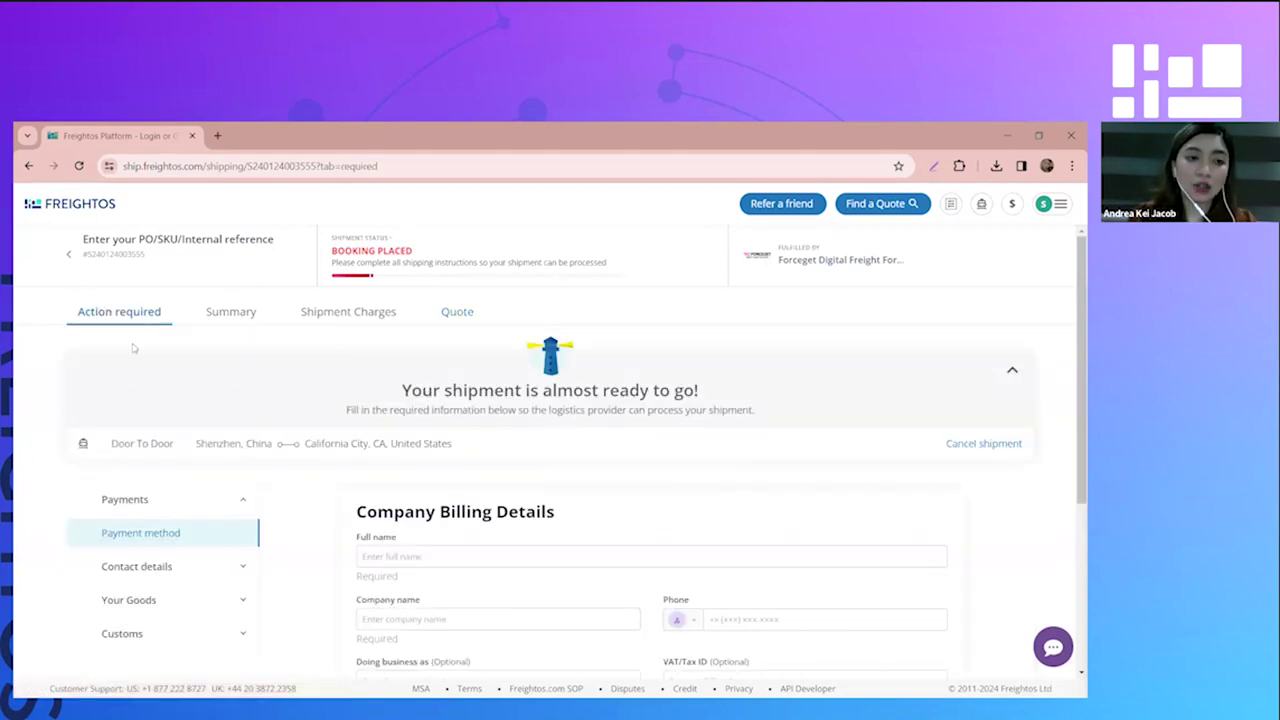
# Scroll the blank billing form, expand Contact details to list Pickup, Consignor, Delivery and Consignee, then return to Payment method
pyautogui.scroll(-1, 188, 600)
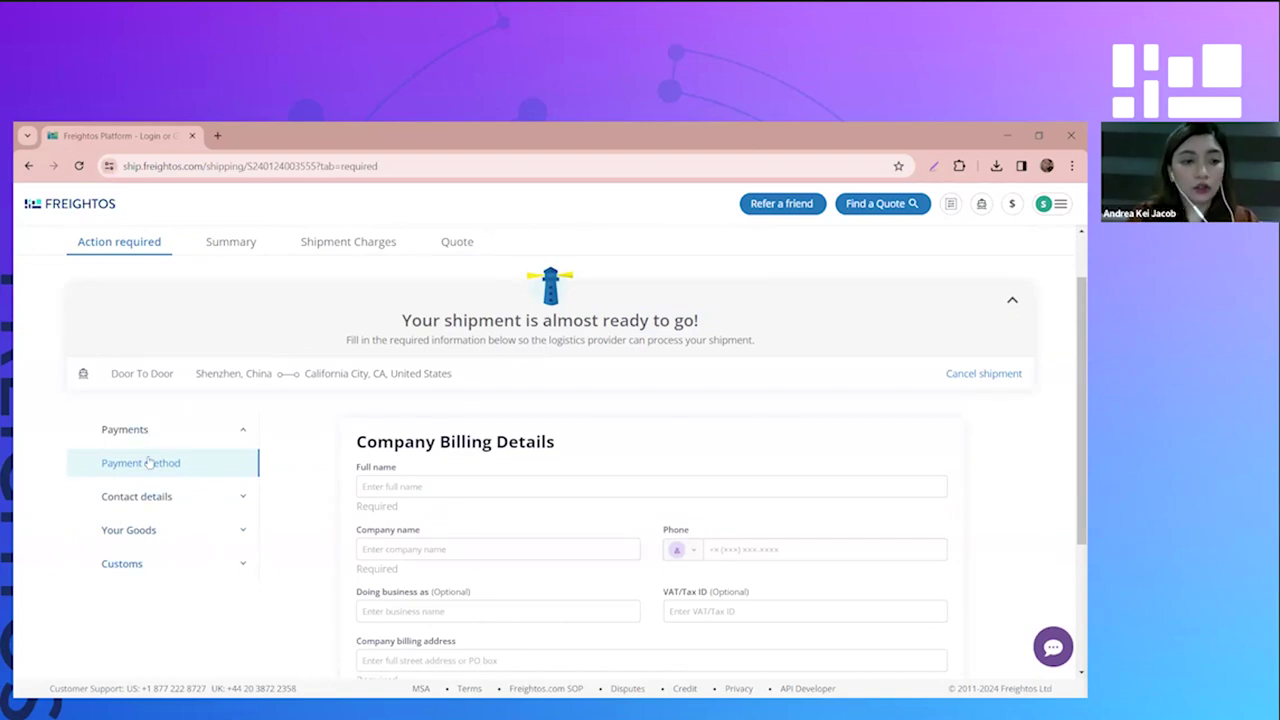
pyautogui.scroll(-2, 526, 565)
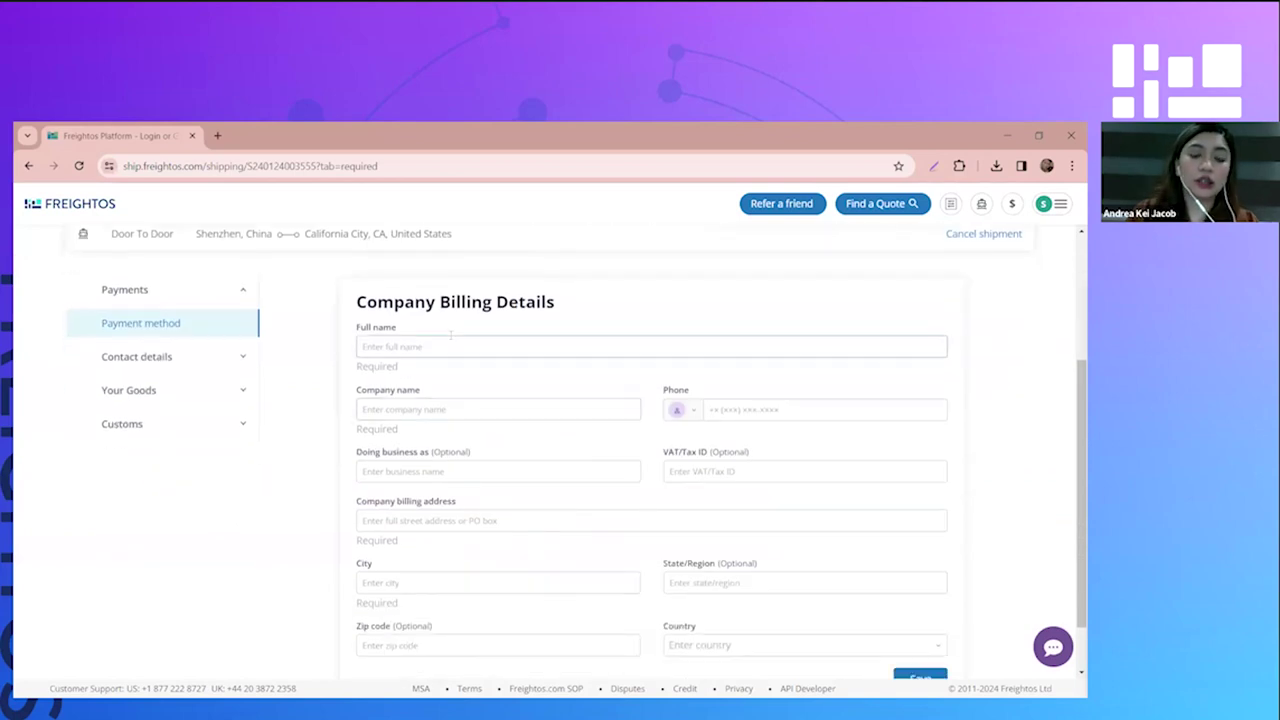
pyautogui.scroll(-1, 538, 555)
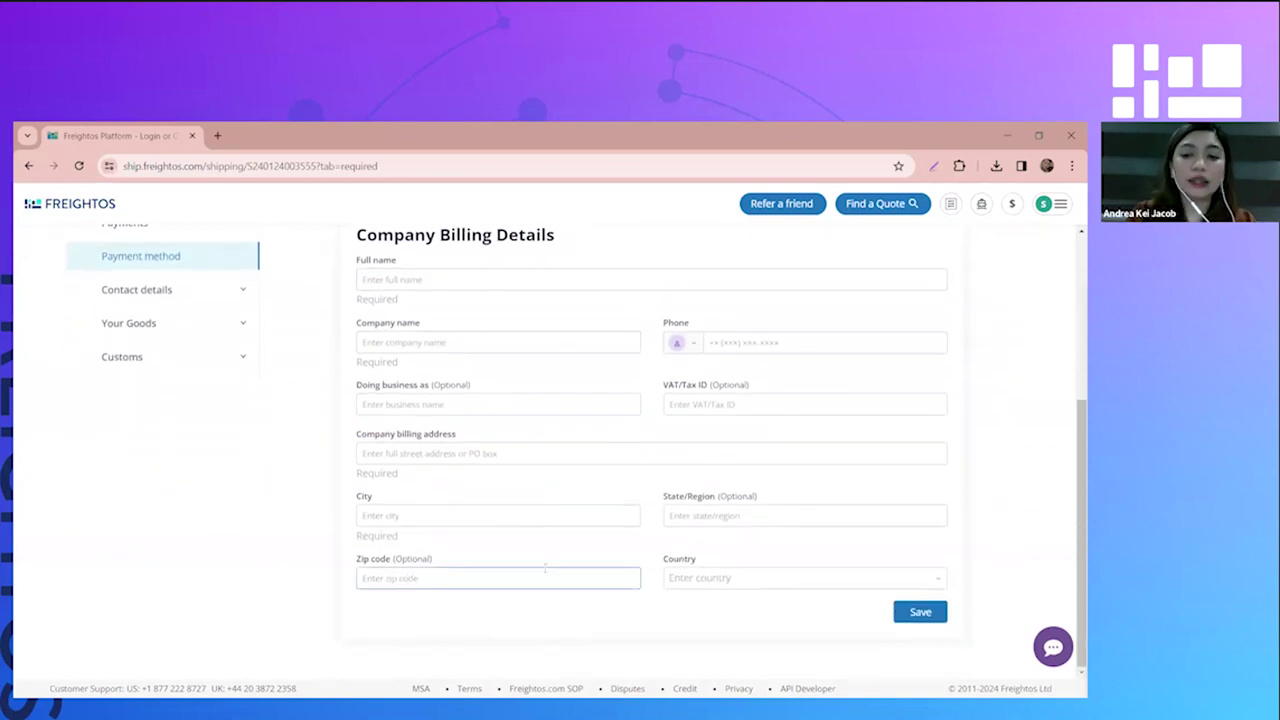
pyautogui.scroll(1, 580, 576)
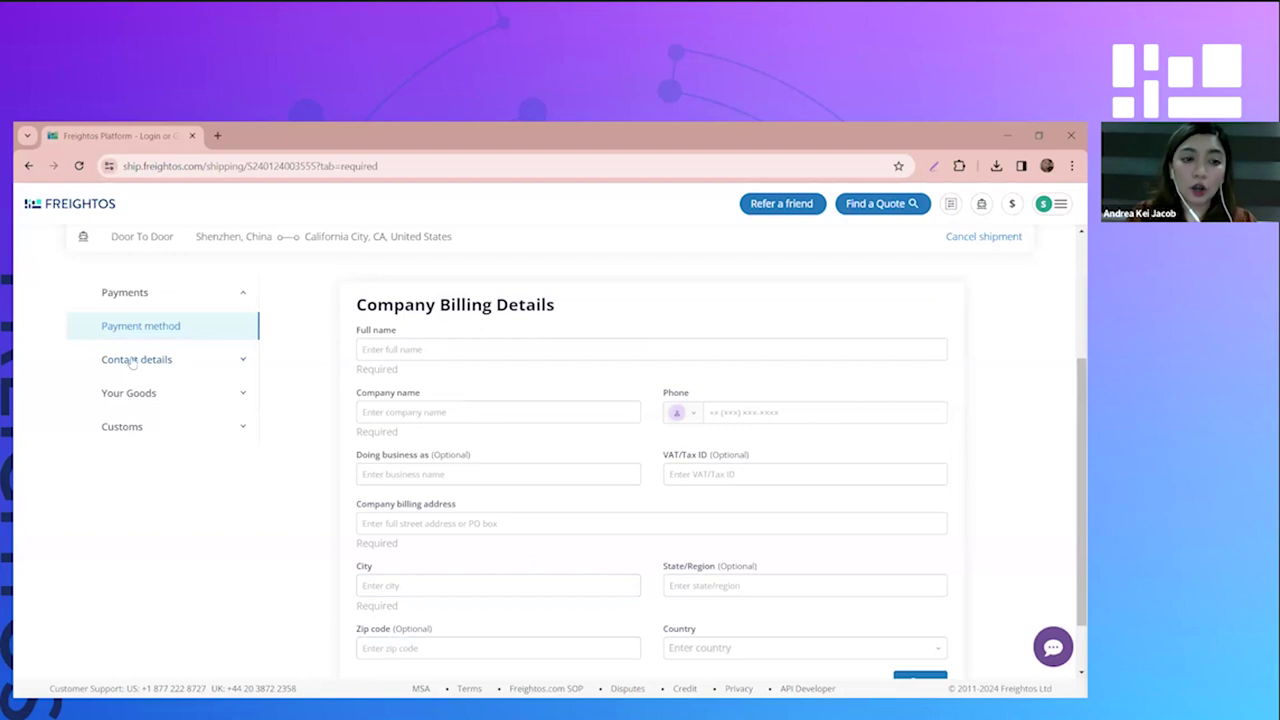
pyautogui.scroll(-1, 406, 559)
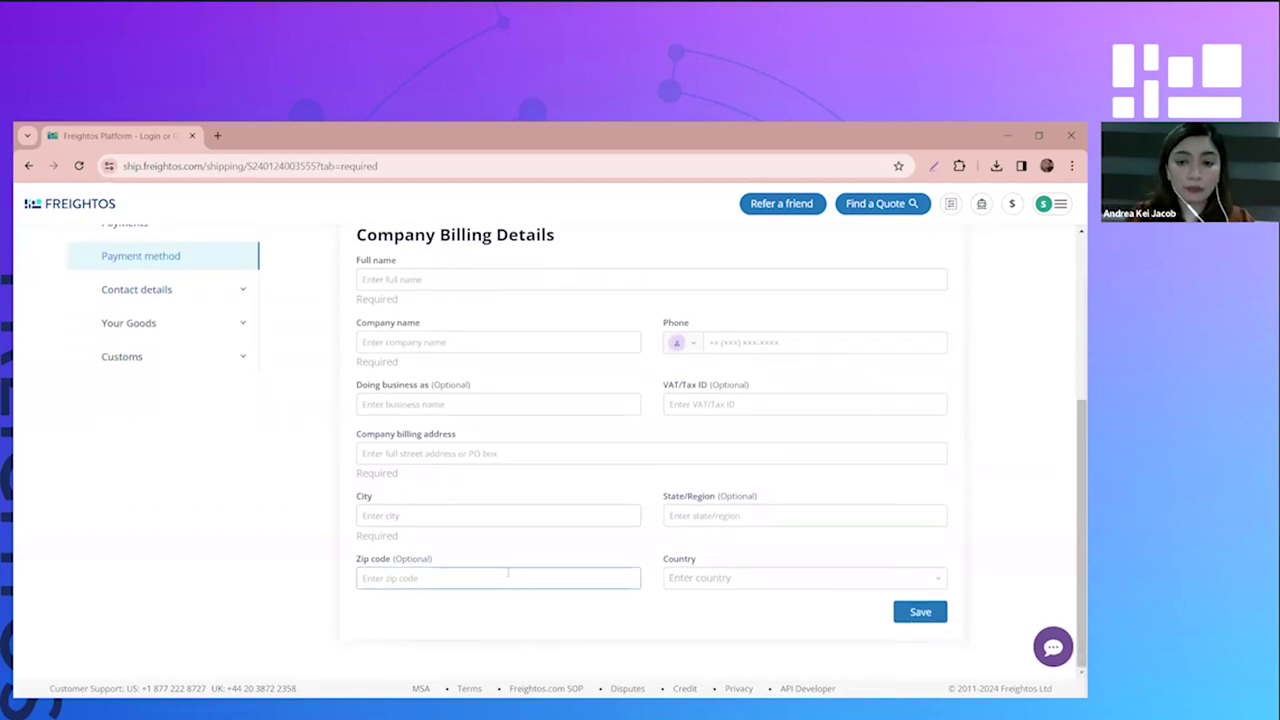
pyautogui.click(211, 291)
pyautogui.click(175, 537)
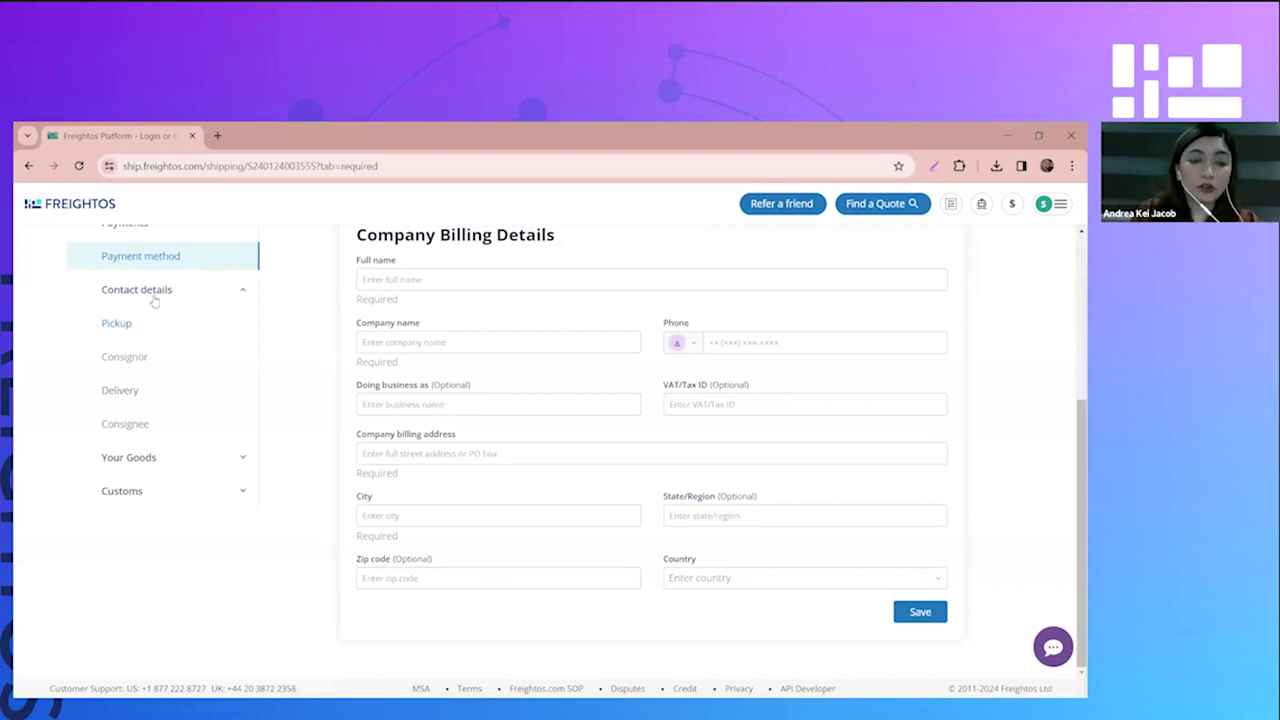
# Go through the Pickup, Delivery and Commodities forms to the Commercial invoice and Packing list upload page
pyautogui.click(128, 325)
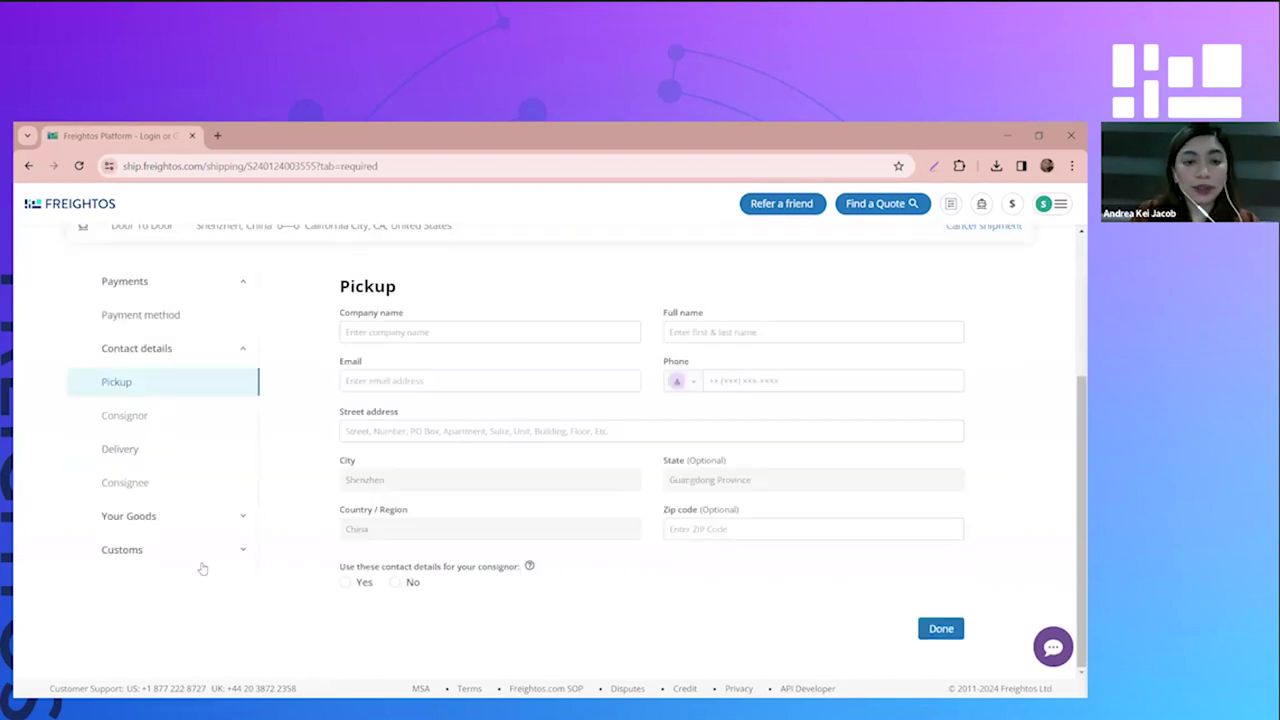
pyautogui.click(123, 451)
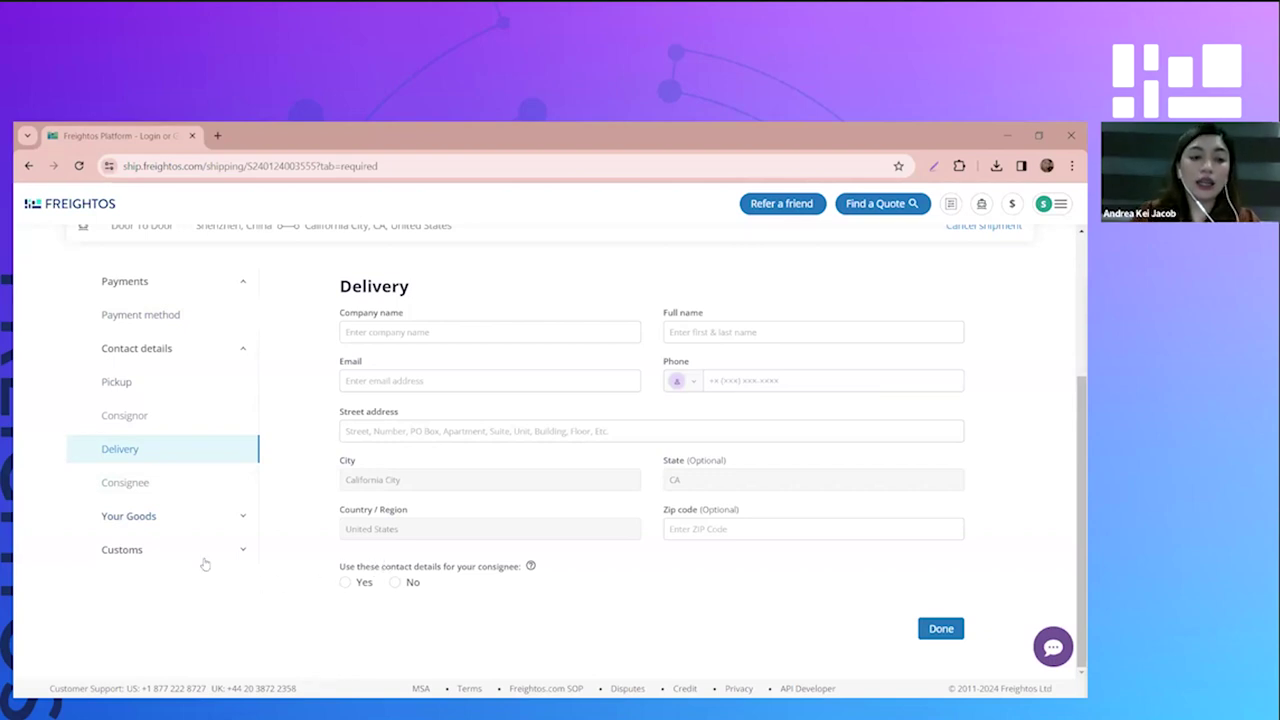
pyautogui.click(150, 519)
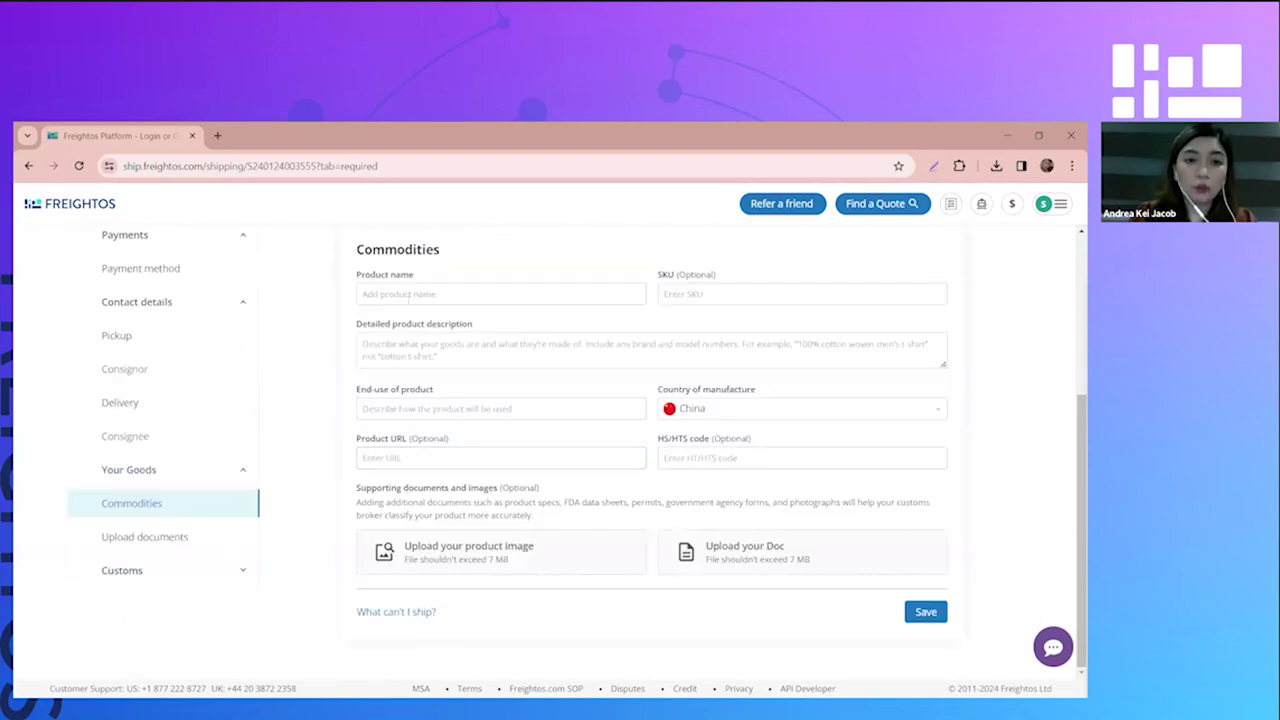
pyautogui.click(412, 294)
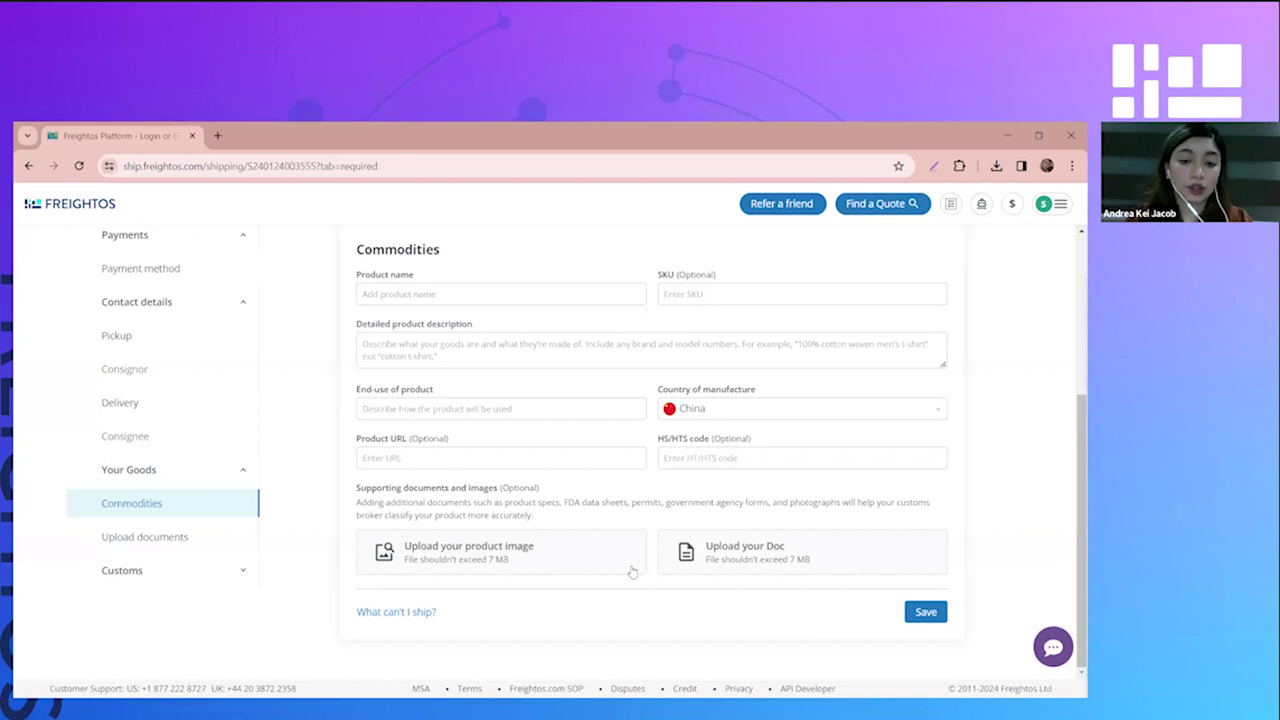
pyautogui.click(172, 540)
pyautogui.scroll(1, 461, 617)
pyautogui.scroll(-1, 580, 471)
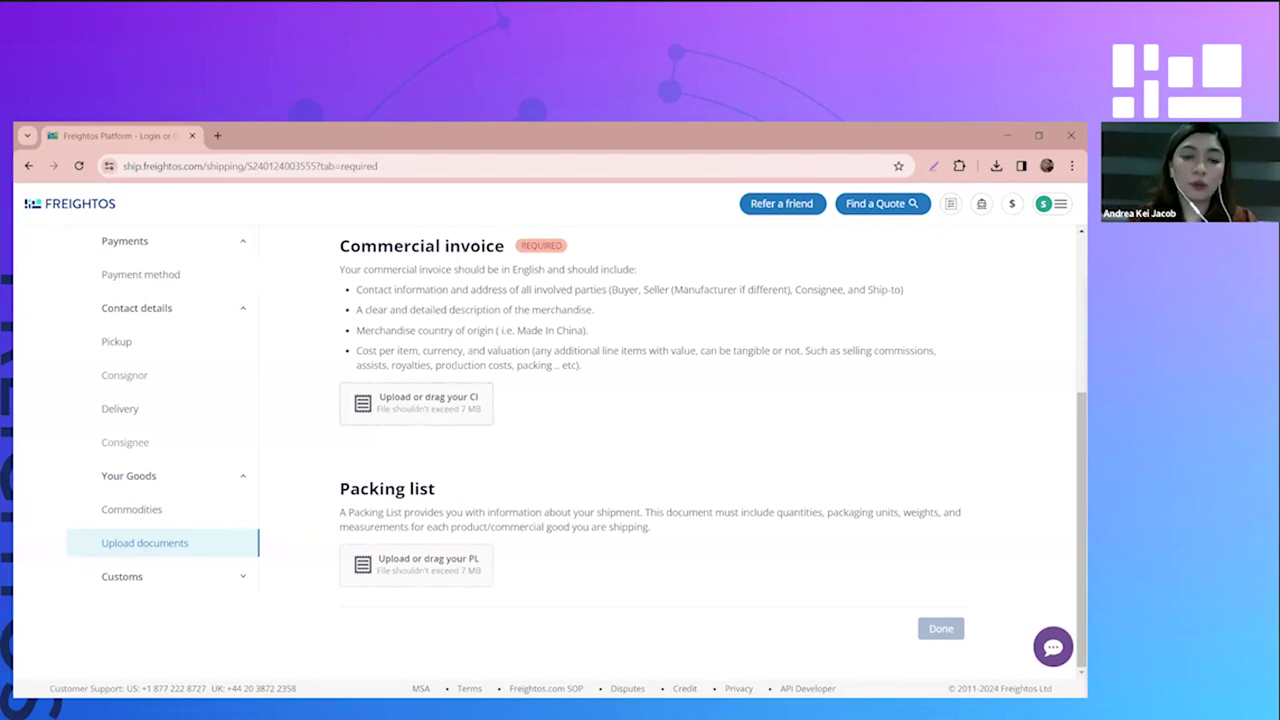
# Expand Customs in the sidebar to show the POA step and its Clearit USA introduction
pyautogui.click(152, 583)
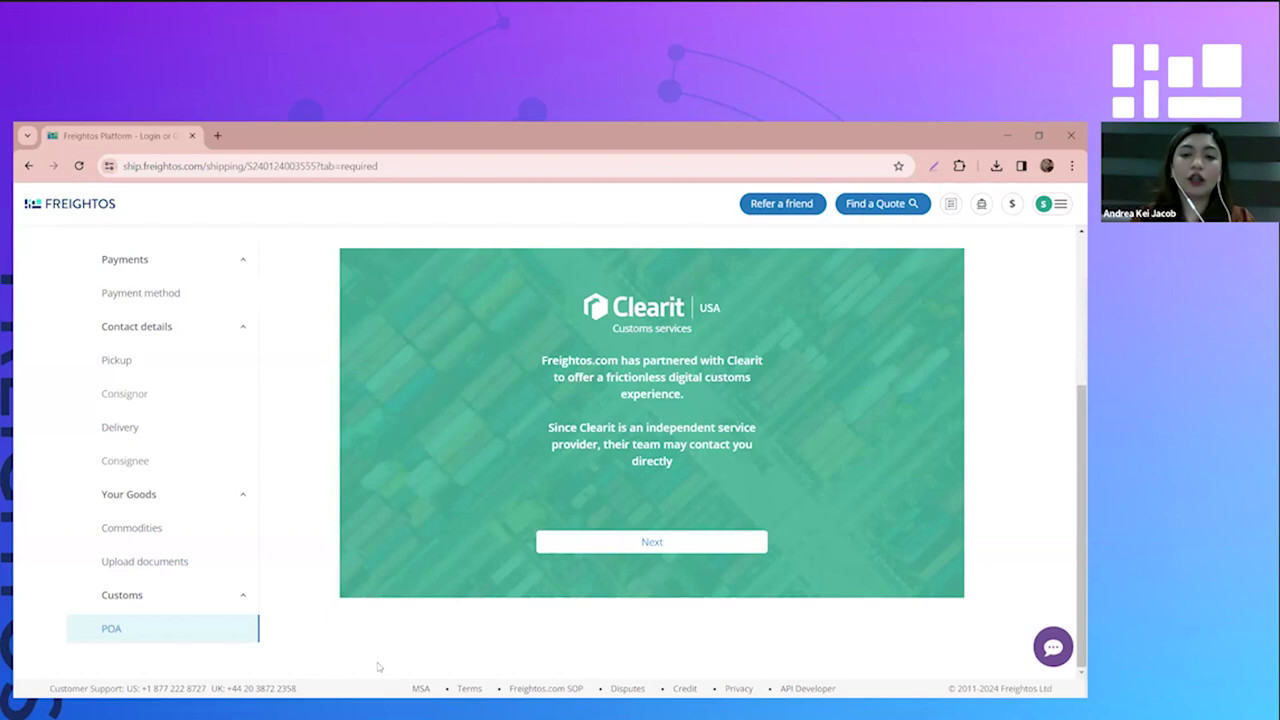
pyautogui.scroll(1, 166, 545)
pyautogui.scroll(-1, 158, 517)
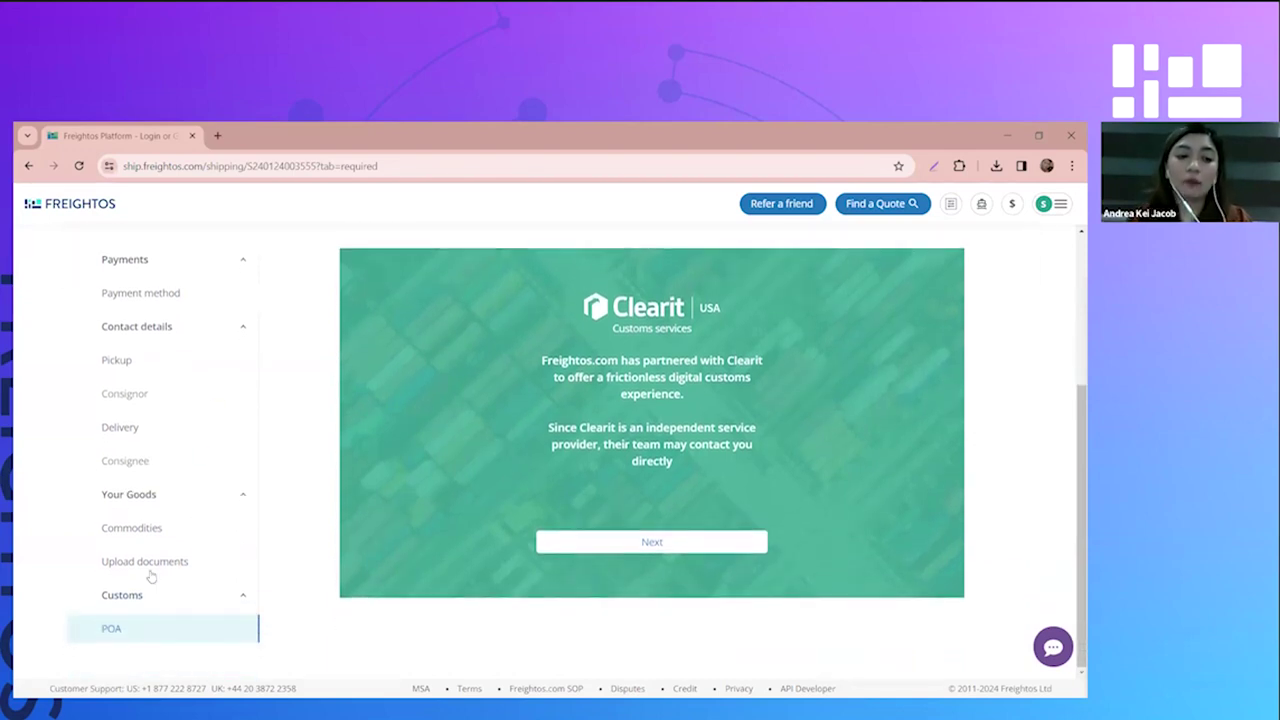
pyautogui.scroll(3, 191, 631)
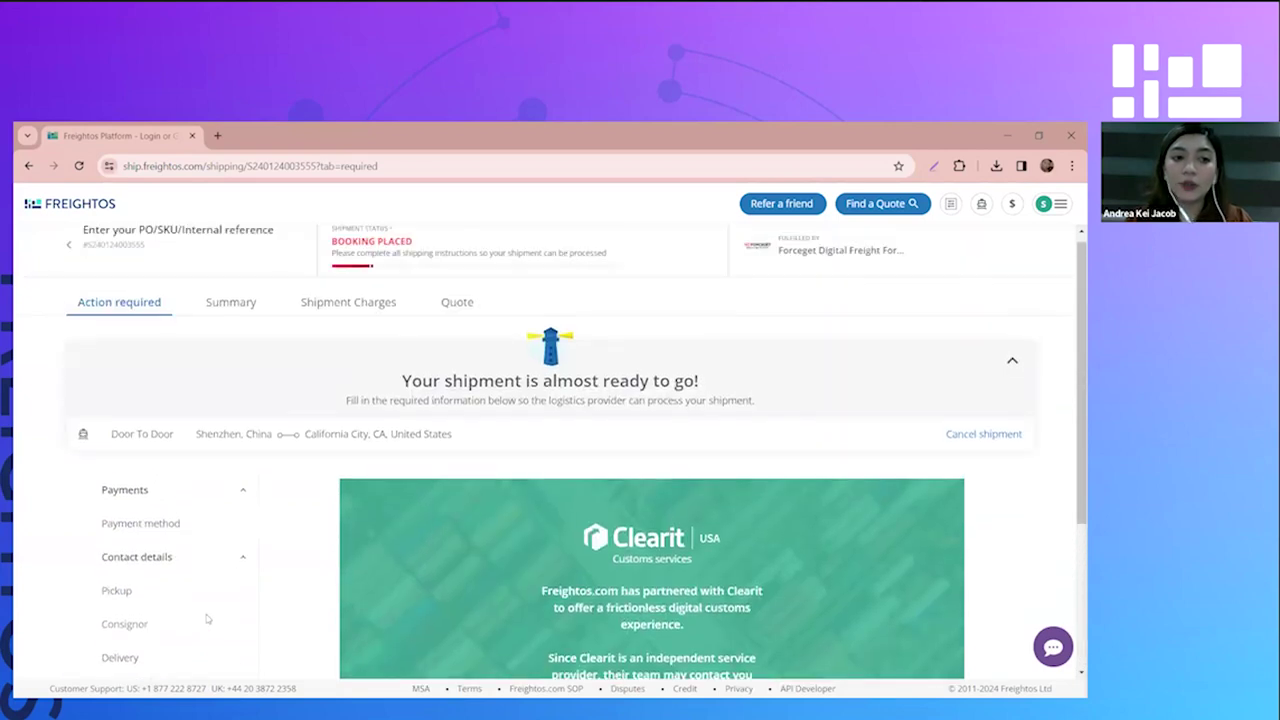
pyautogui.moveTo(380, 270)
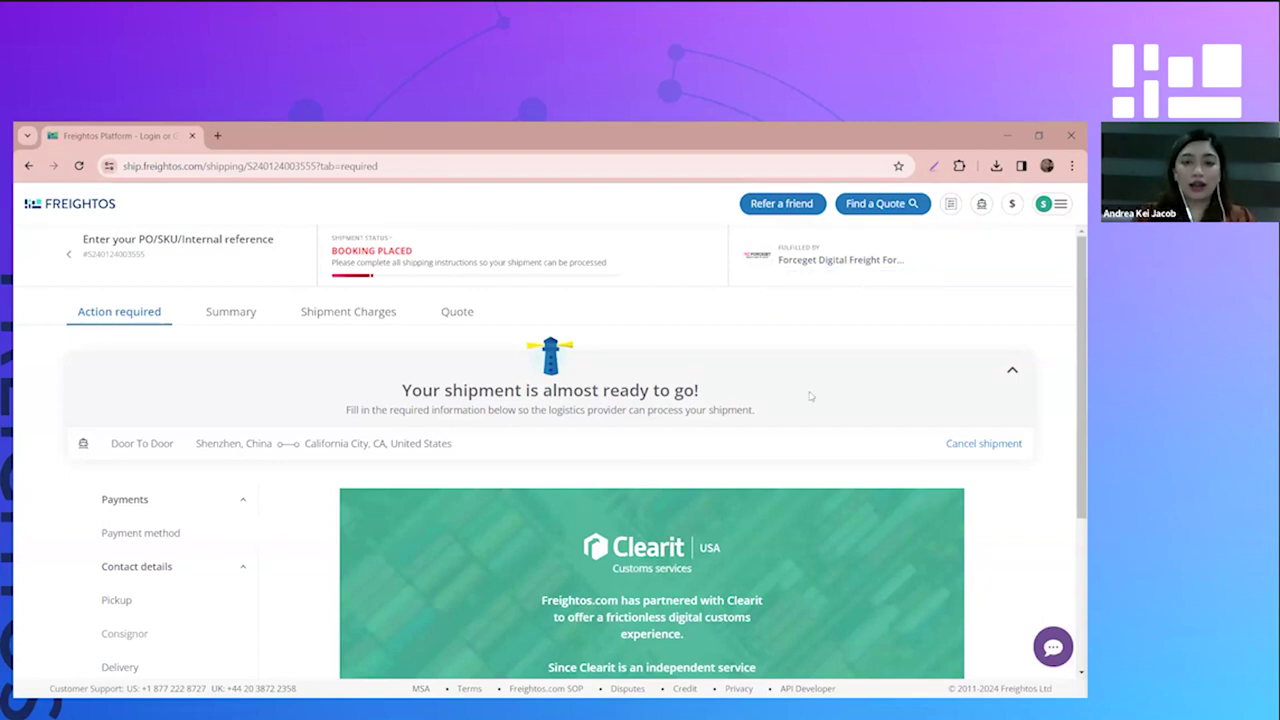
pyautogui.moveTo(490, 313)
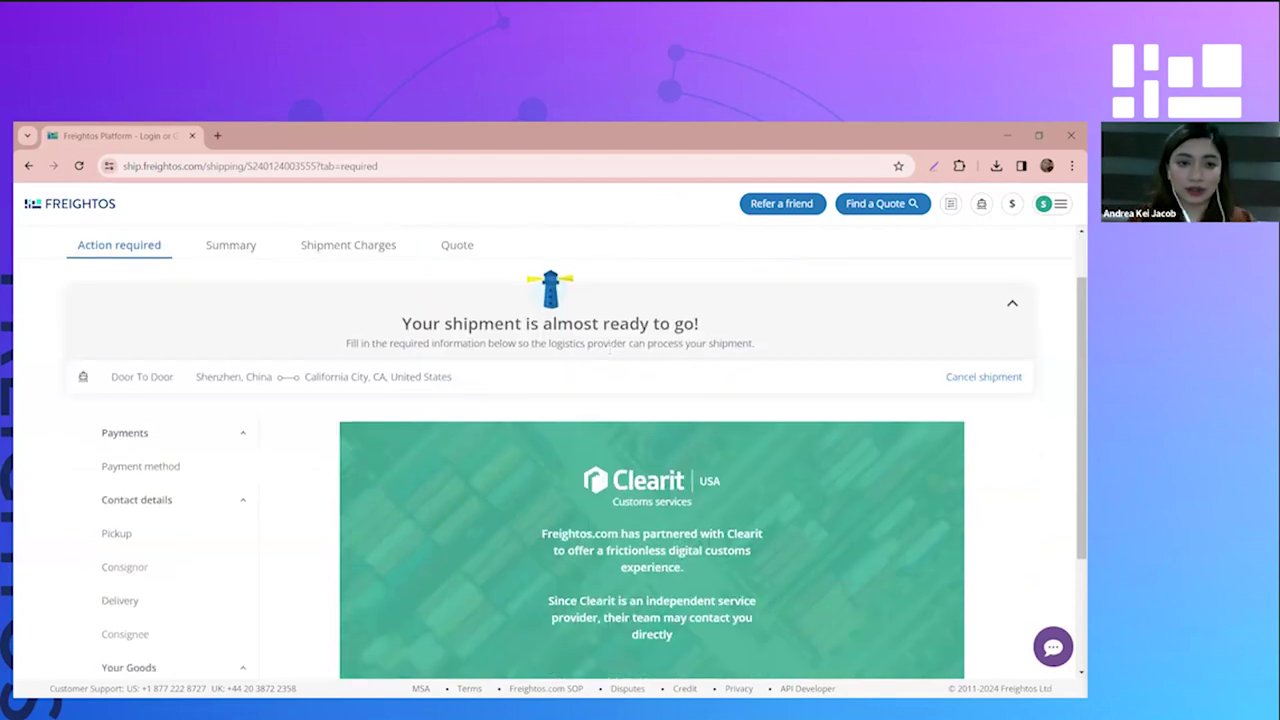
pyautogui.scroll(1, 595, 358)
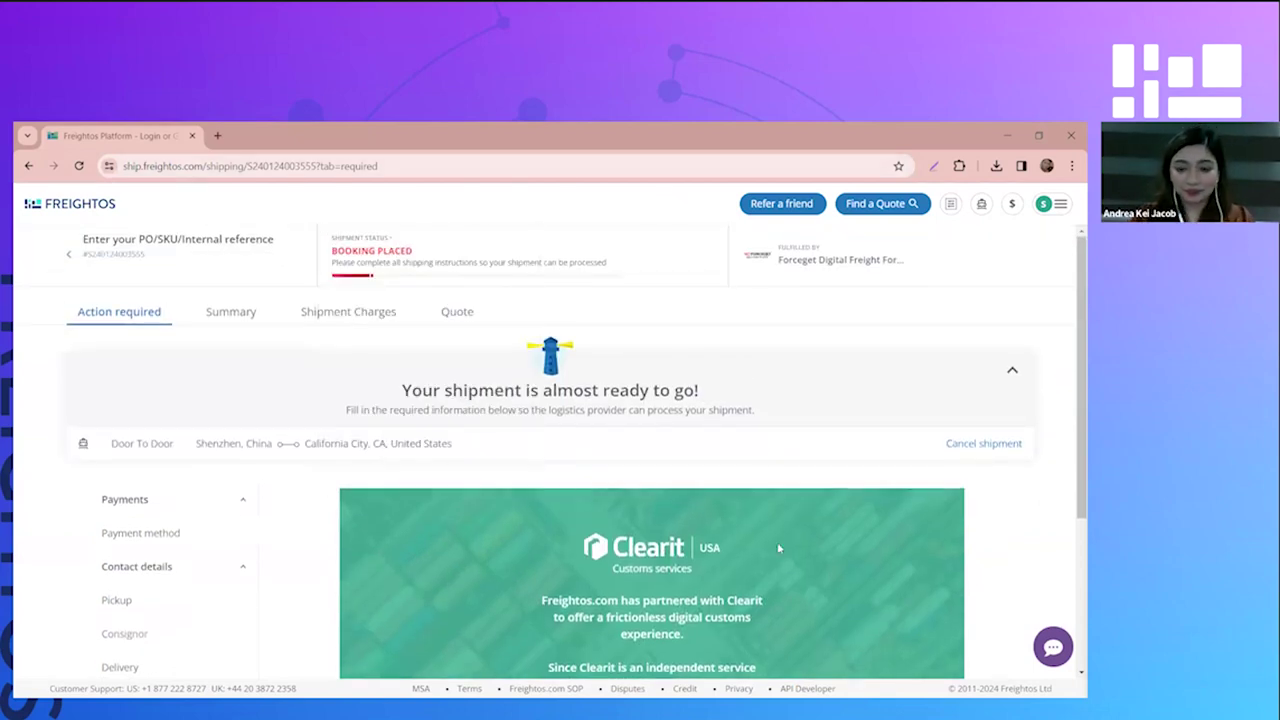
pyautogui.scroll(-2, 592, 602)
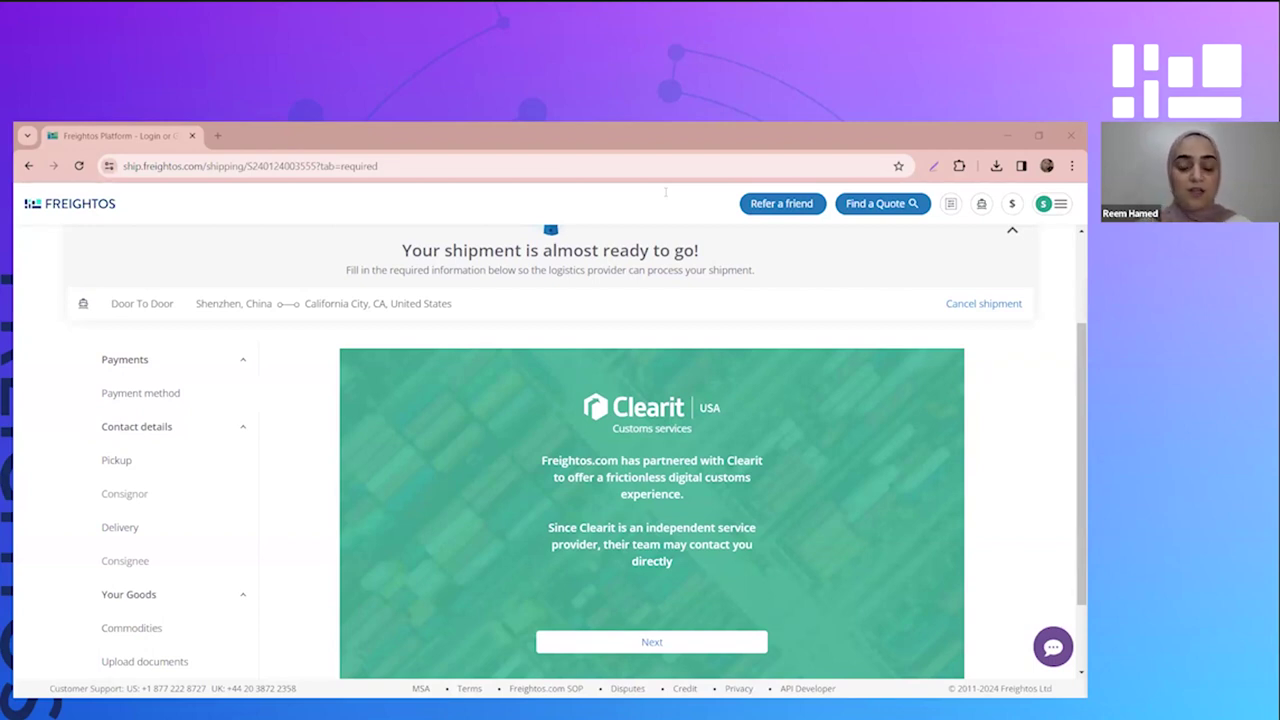
pyautogui.scroll(3, 665, 200)
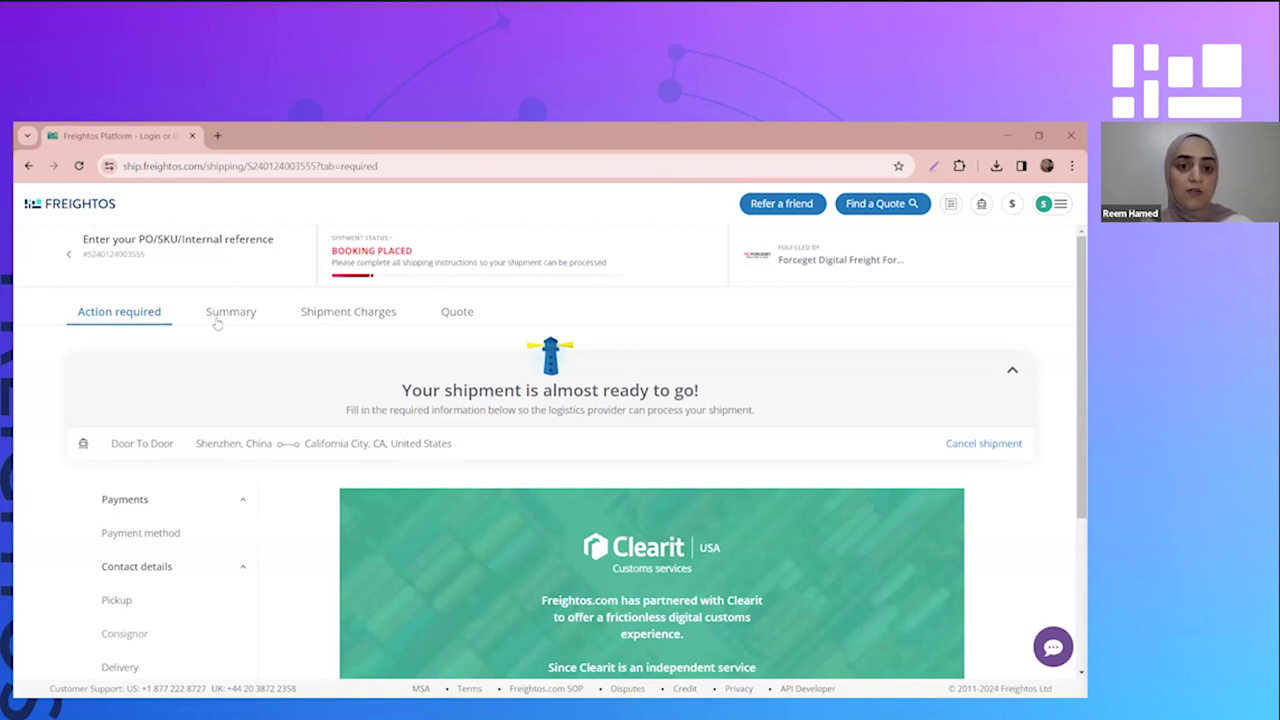
pyautogui.scroll(-2, 370, 332)
pyautogui.scroll(2, 368, 333)
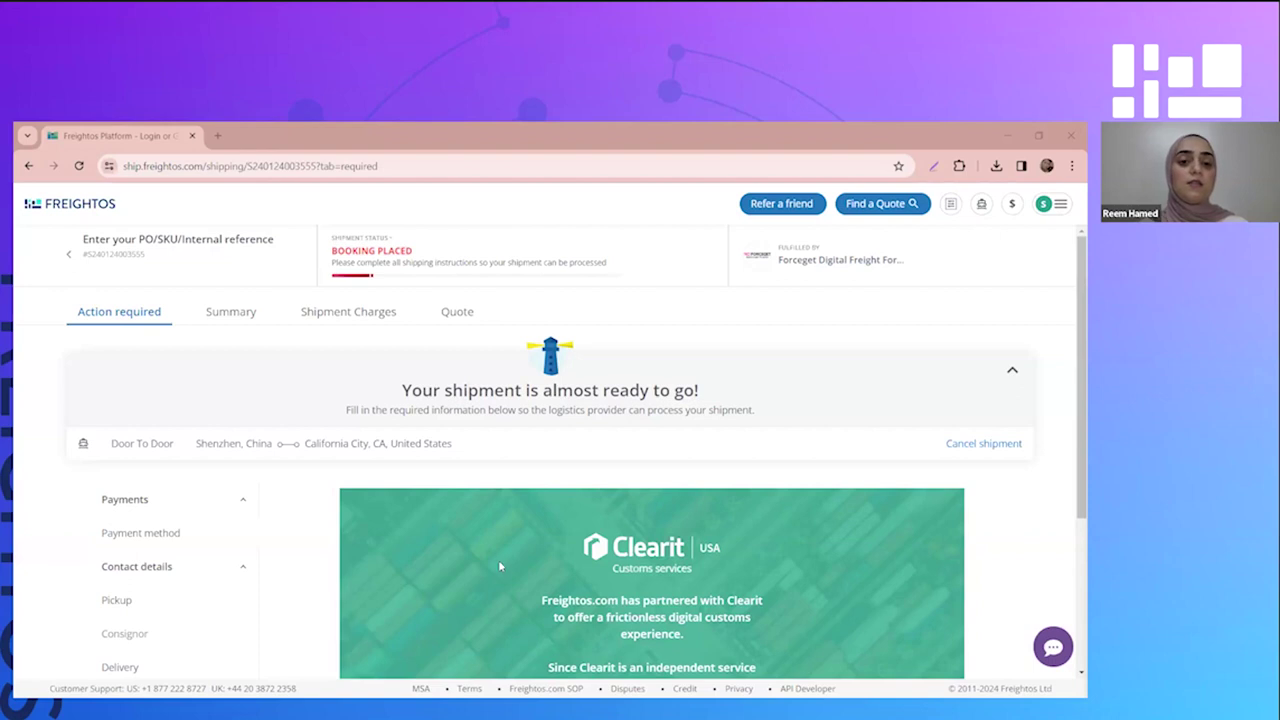
pyautogui.scroll(-1, 500, 566)
pyautogui.scroll(-1, 499, 563)
pyautogui.scroll(2, 499, 563)
pyautogui.moveTo(472, 318)
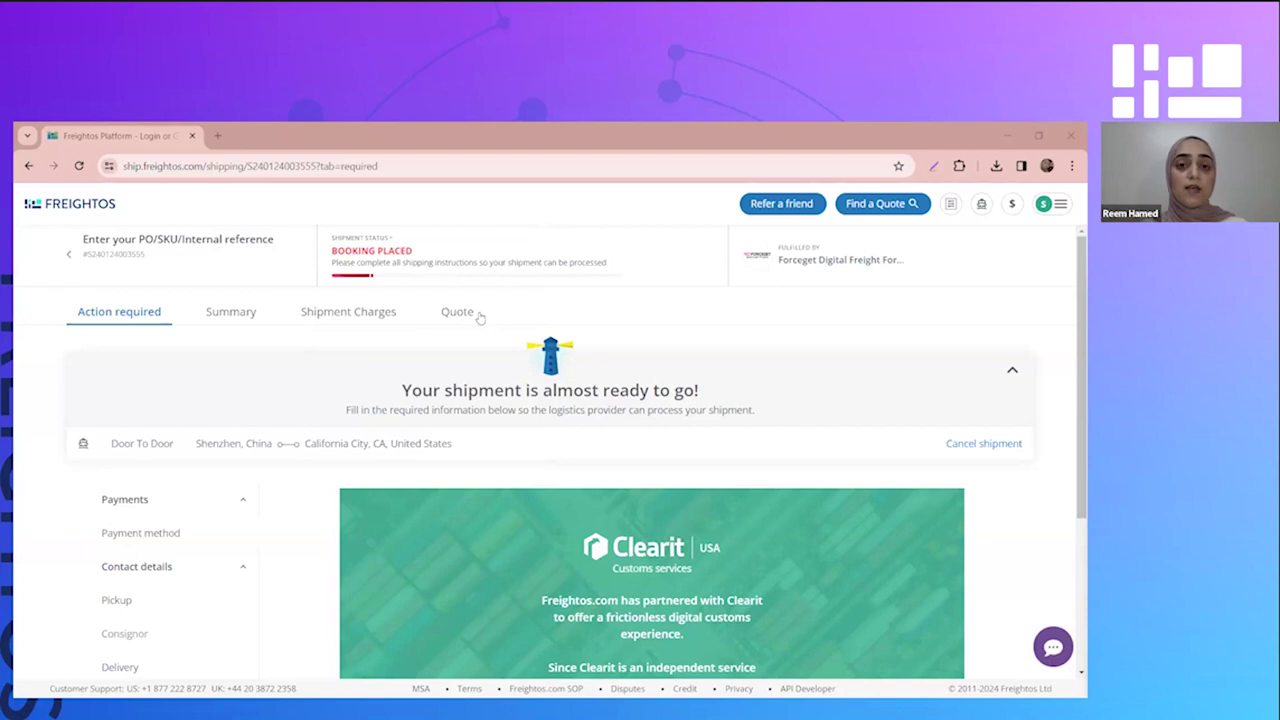
# Scroll the quote's fee tables, from the $107.28 Shenzhen pickup through the totals, and back up
pyautogui.click(476, 314)
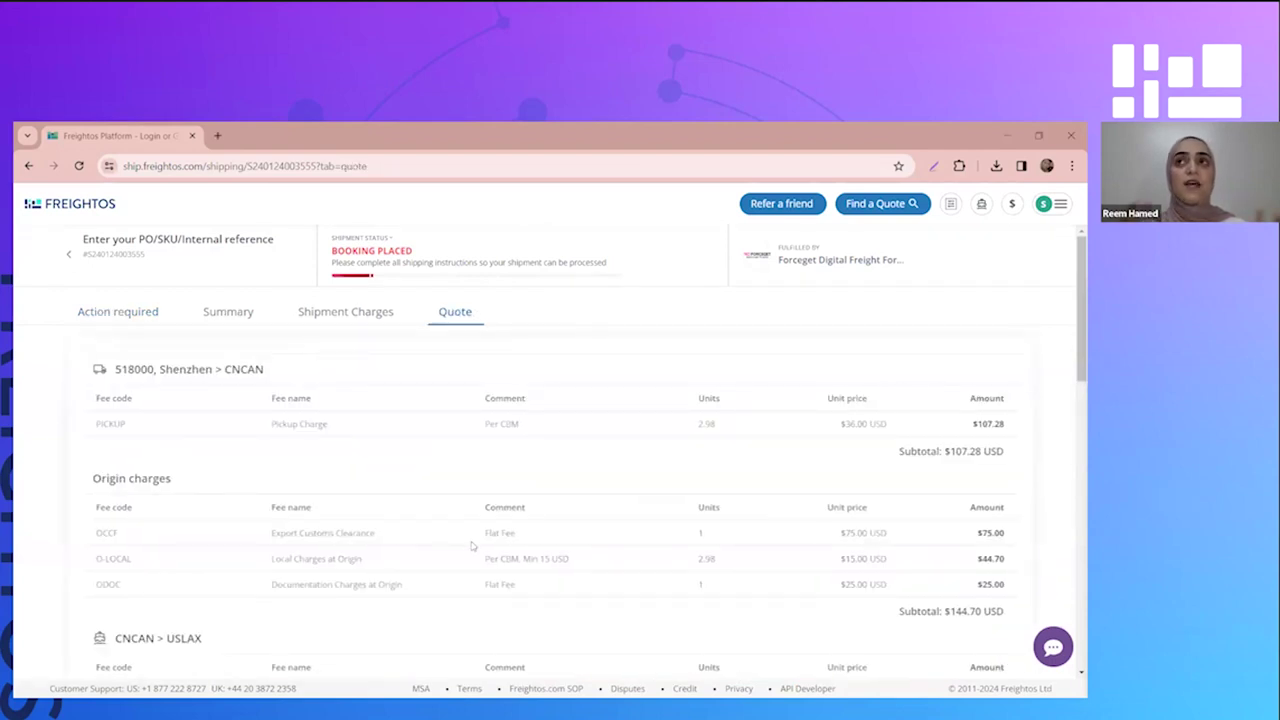
pyautogui.scroll(-3, 472, 545)
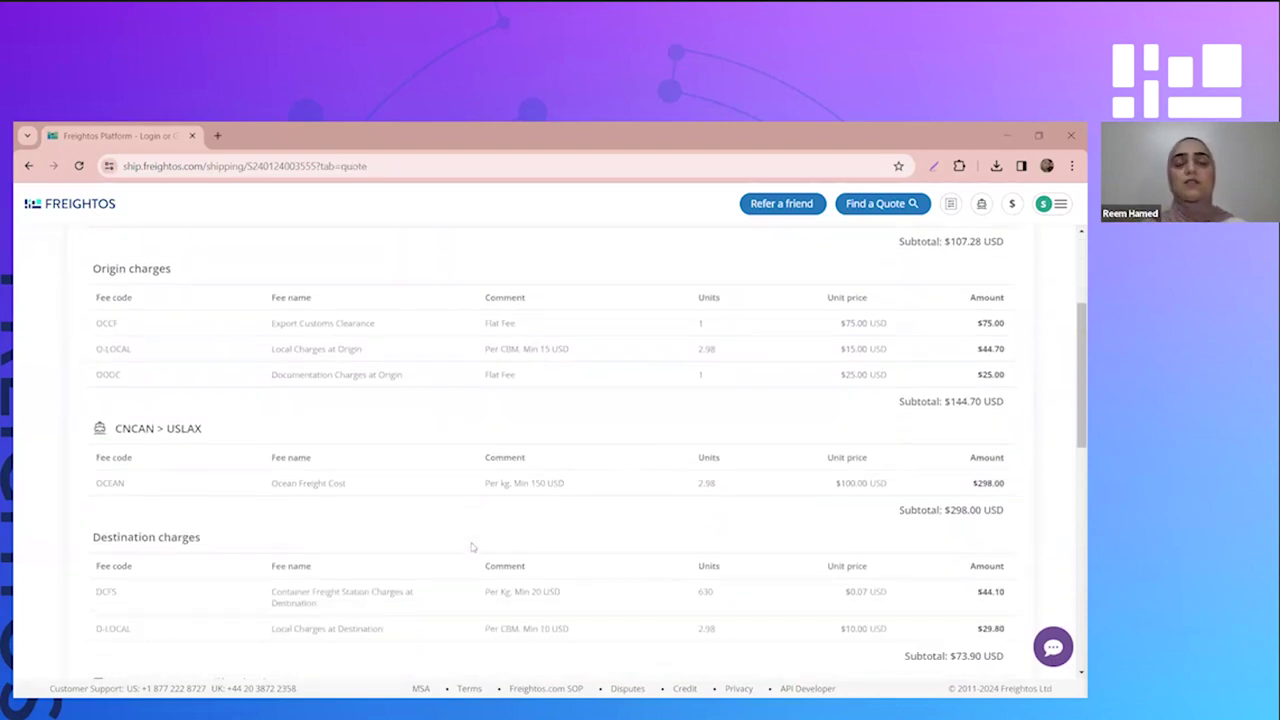
pyautogui.scroll(-5, 472, 545)
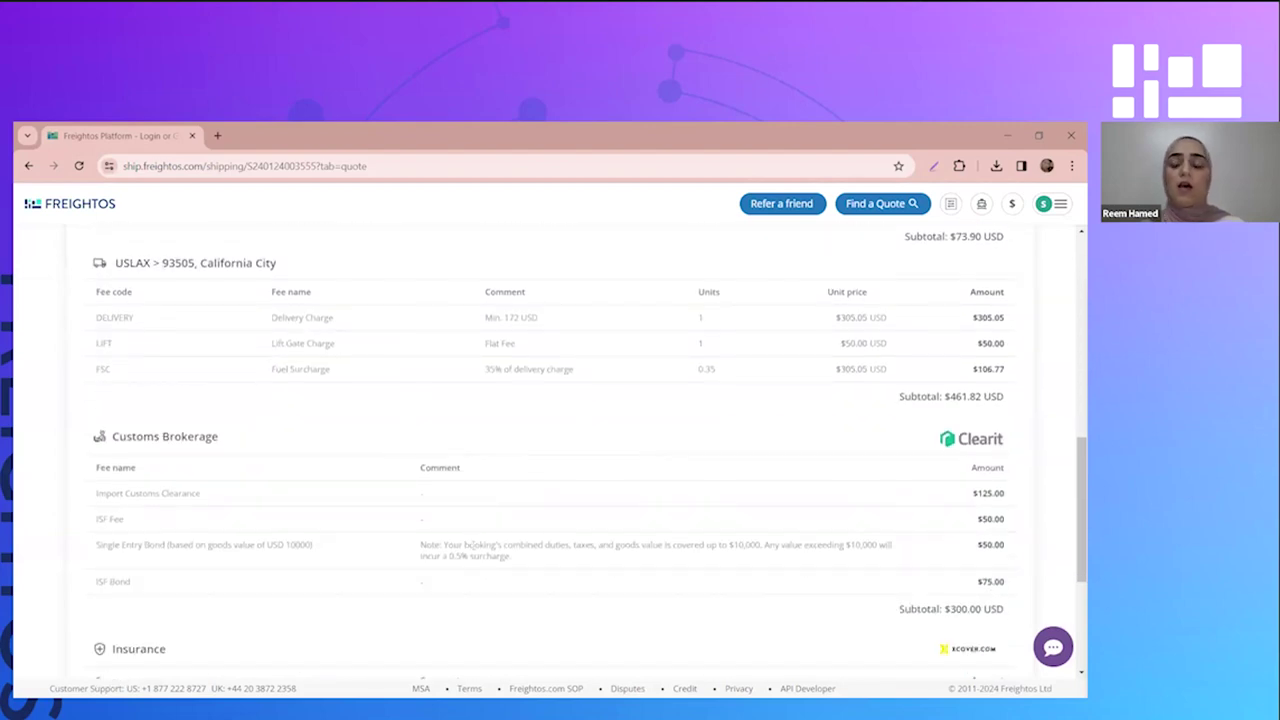
pyautogui.scroll(-1, 472, 545)
pyautogui.scroll(9, 472, 549)
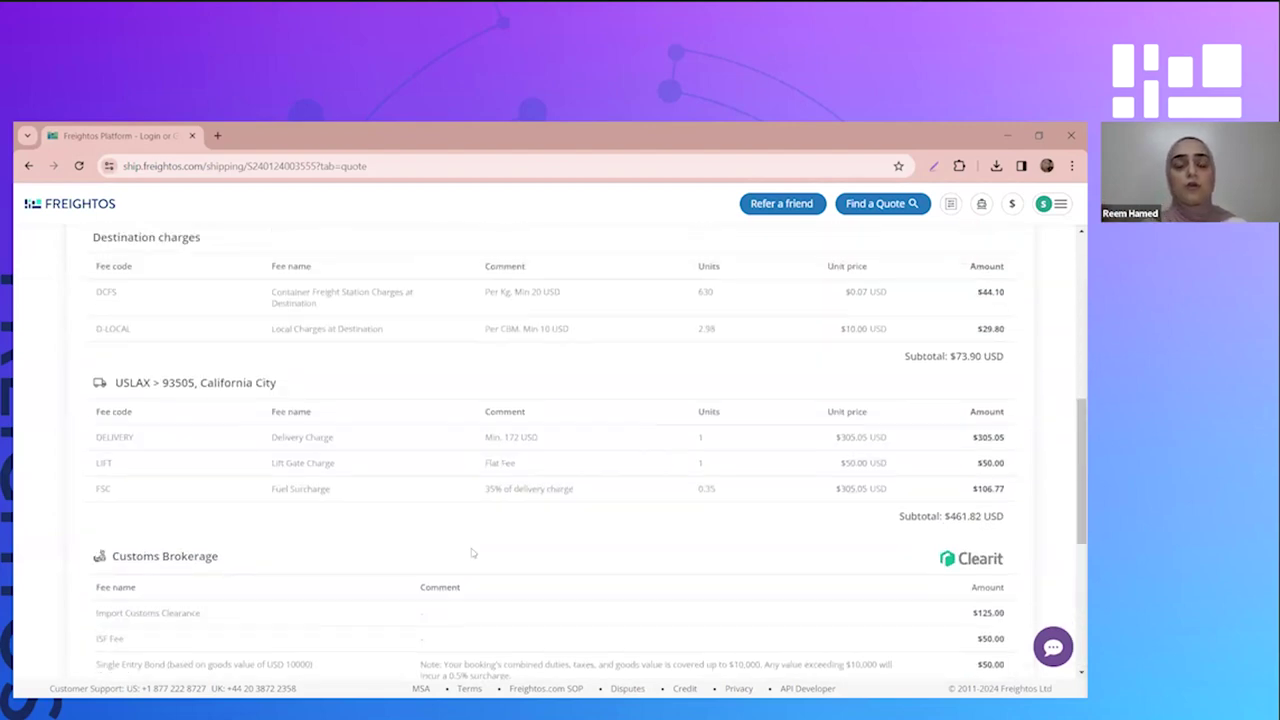
pyautogui.scroll(1, 472, 552)
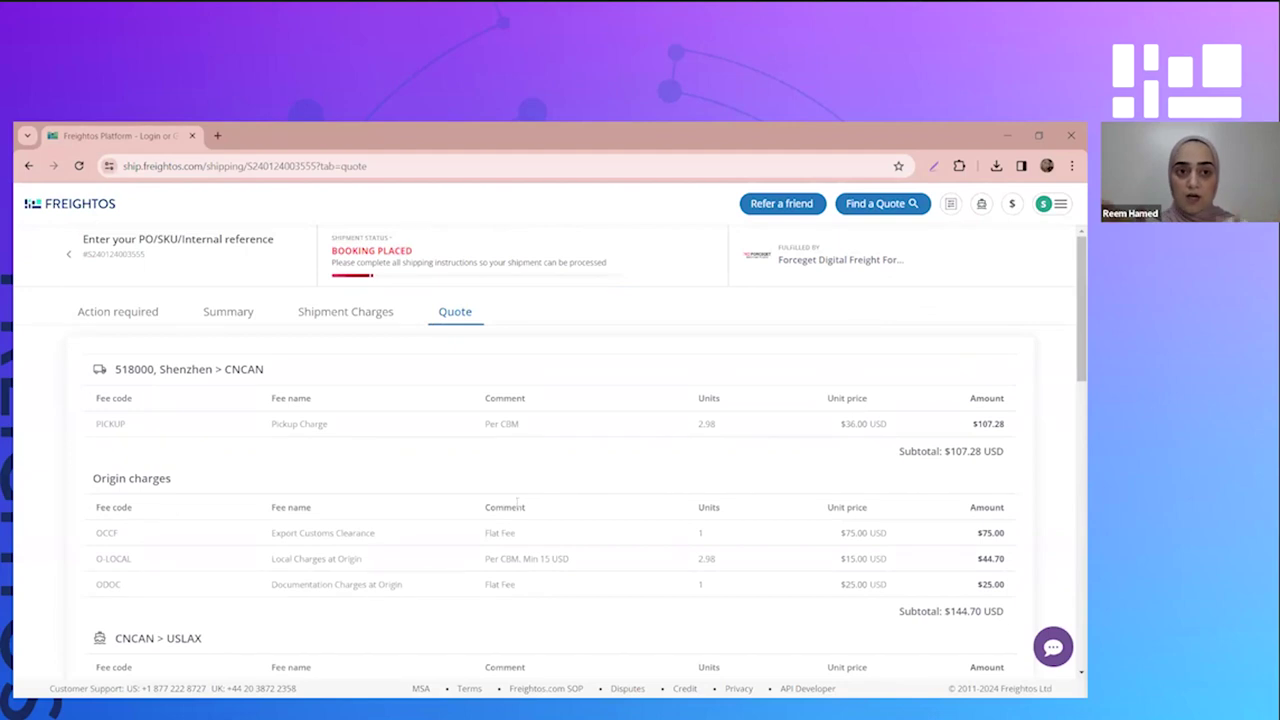
pyautogui.scroll(-1, 503, 512)
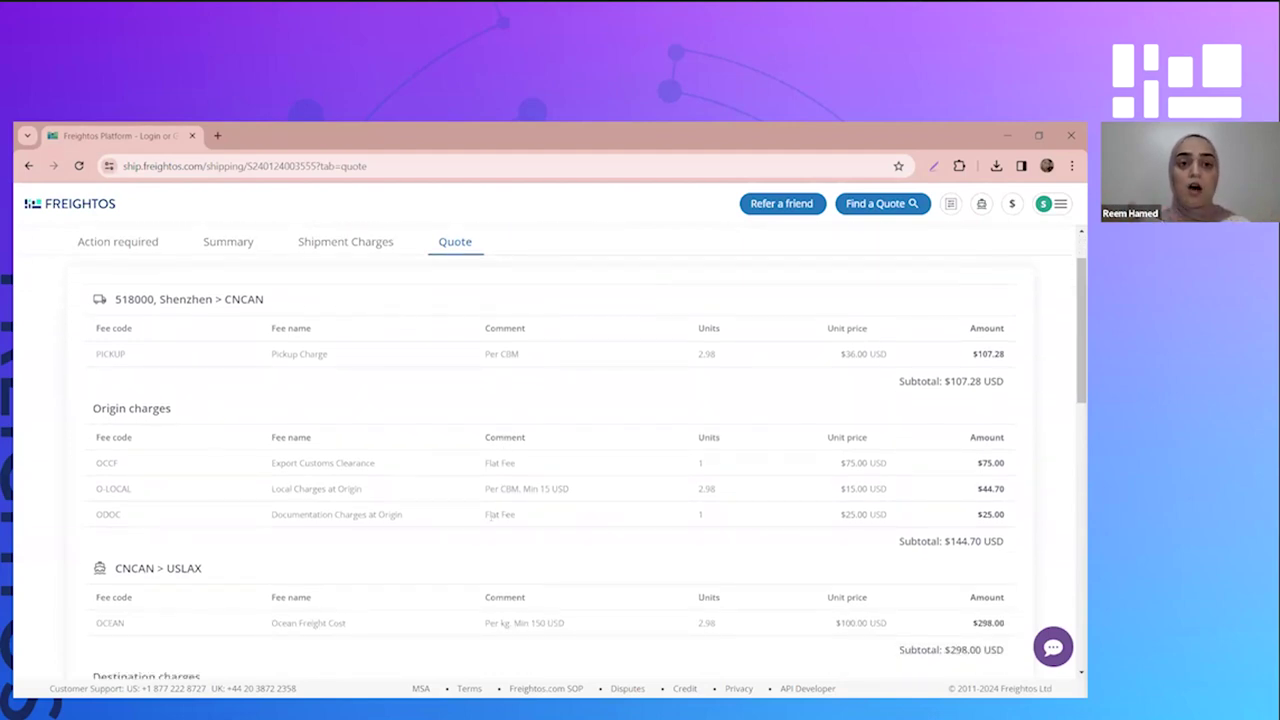
pyautogui.scroll(-1, 492, 515)
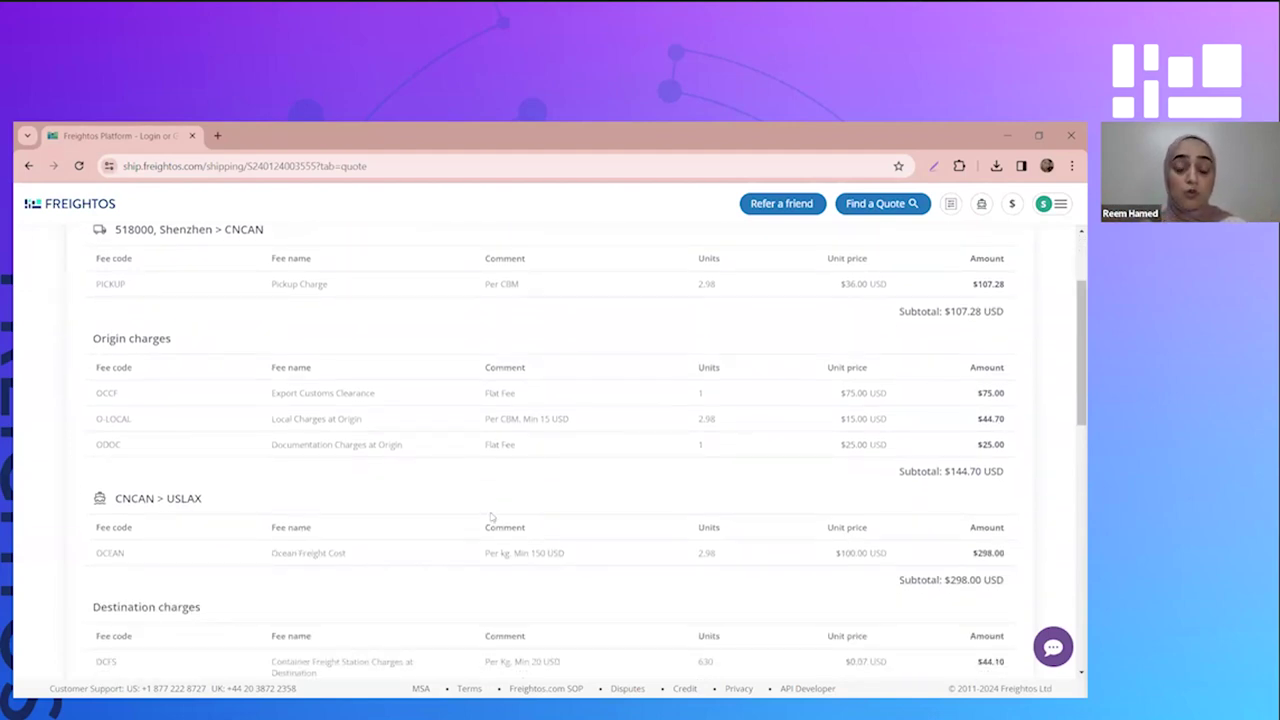
pyautogui.scroll(2, 491, 517)
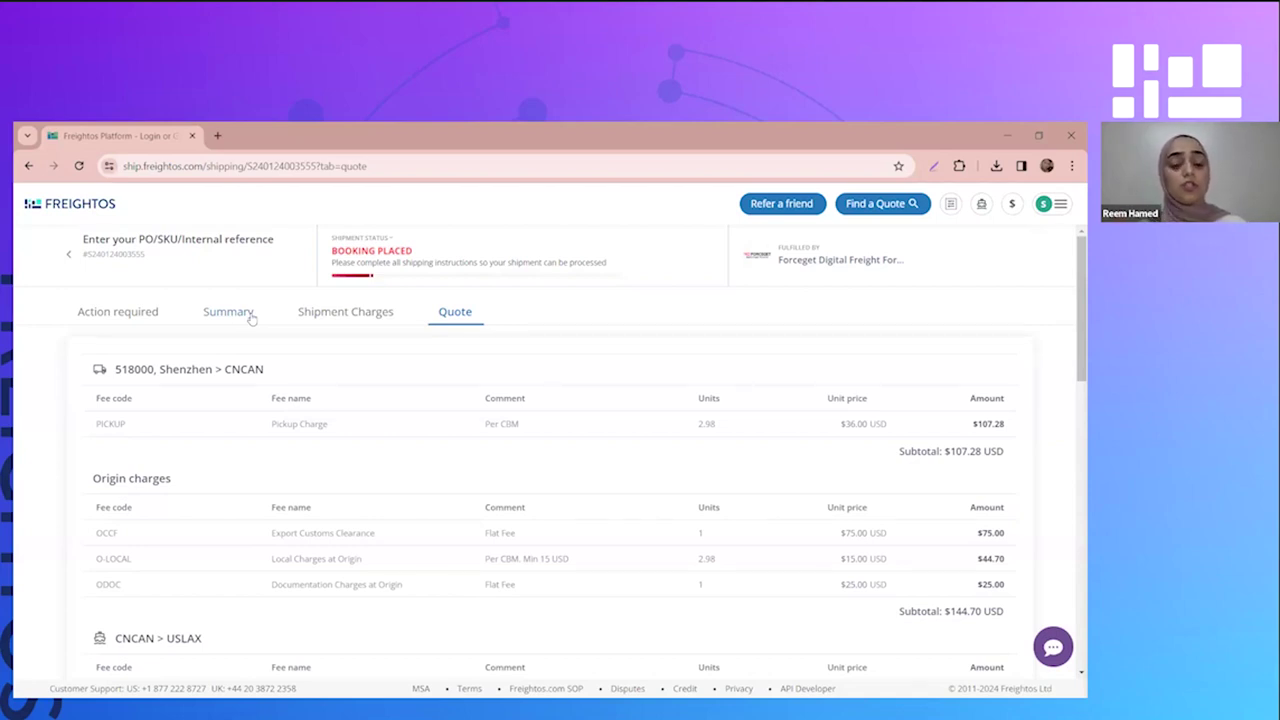
# Move from Summary back to Action required and load the Payment method billing details
pyautogui.click(249, 314)
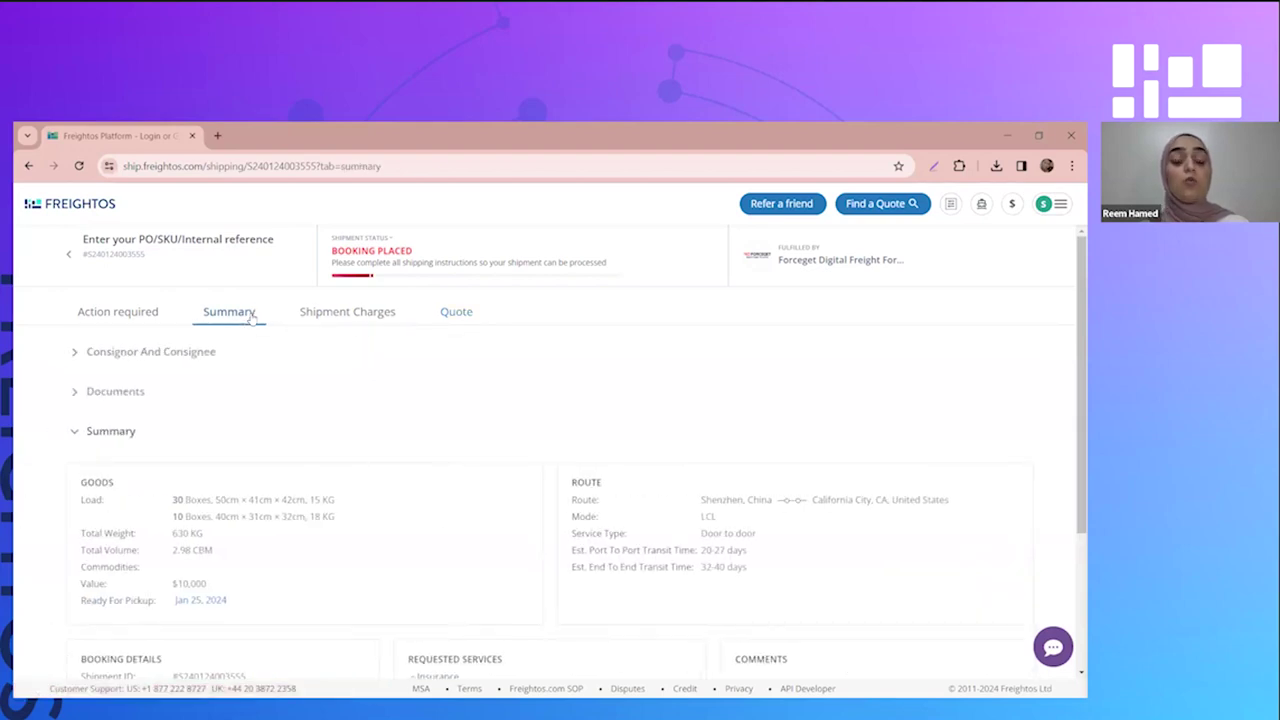
pyautogui.click(146, 314)
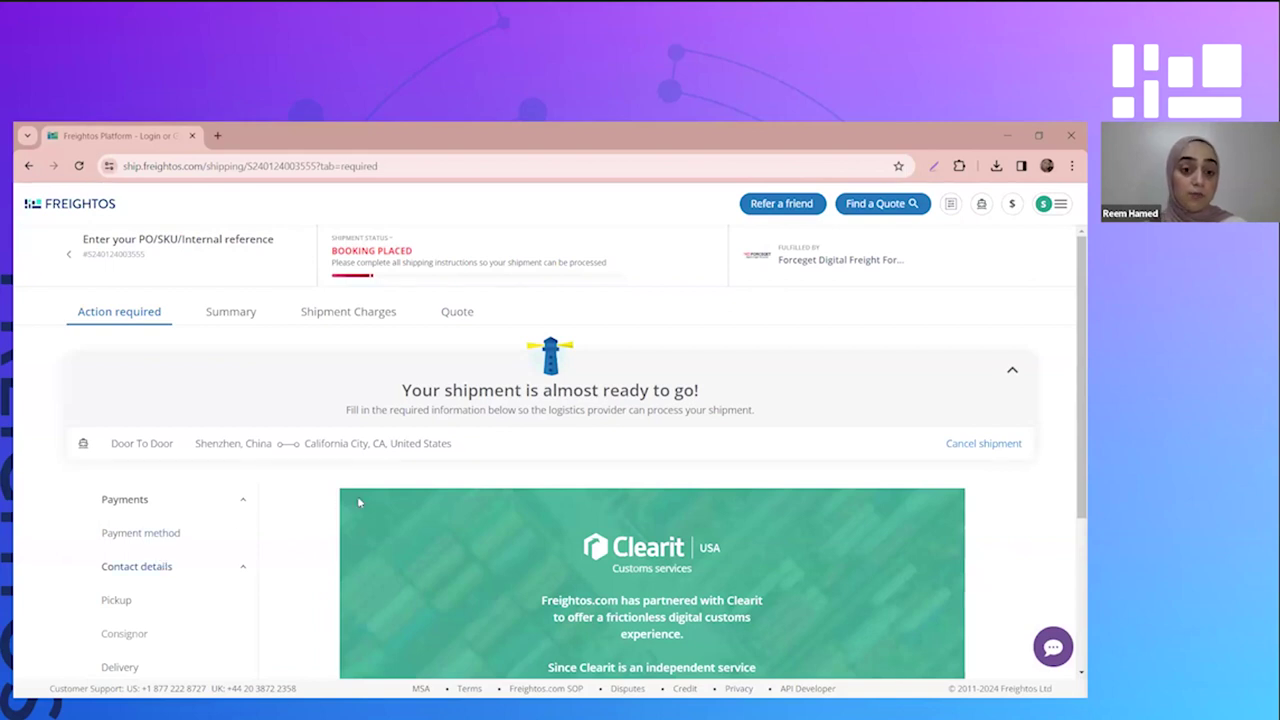
pyautogui.click(161, 540)
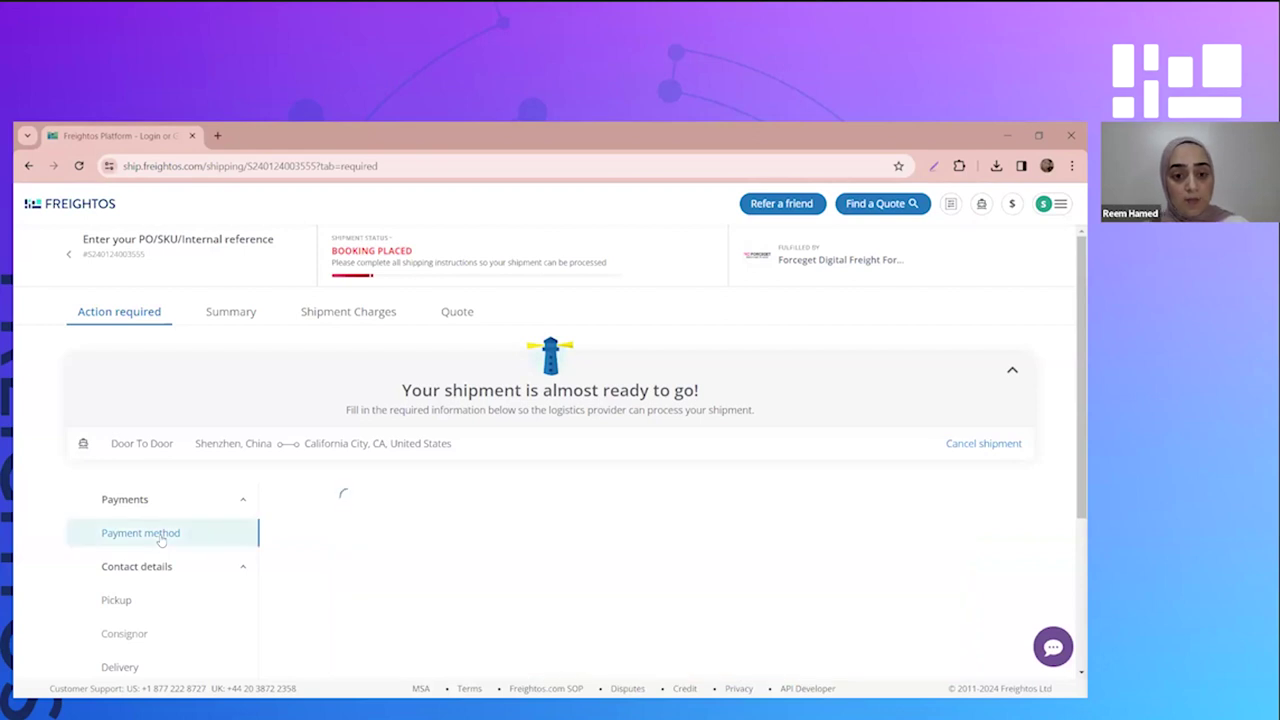
pyautogui.scroll(-3, 432, 545)
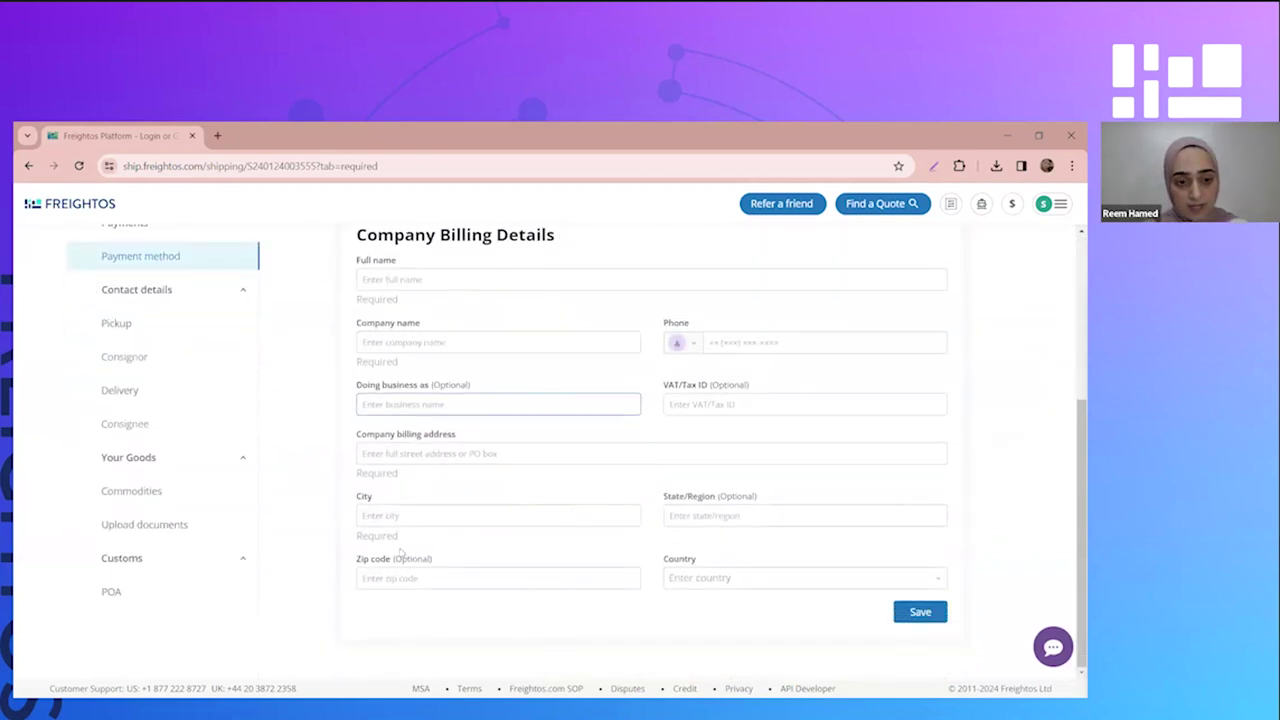
pyautogui.scroll(3, 308, 540)
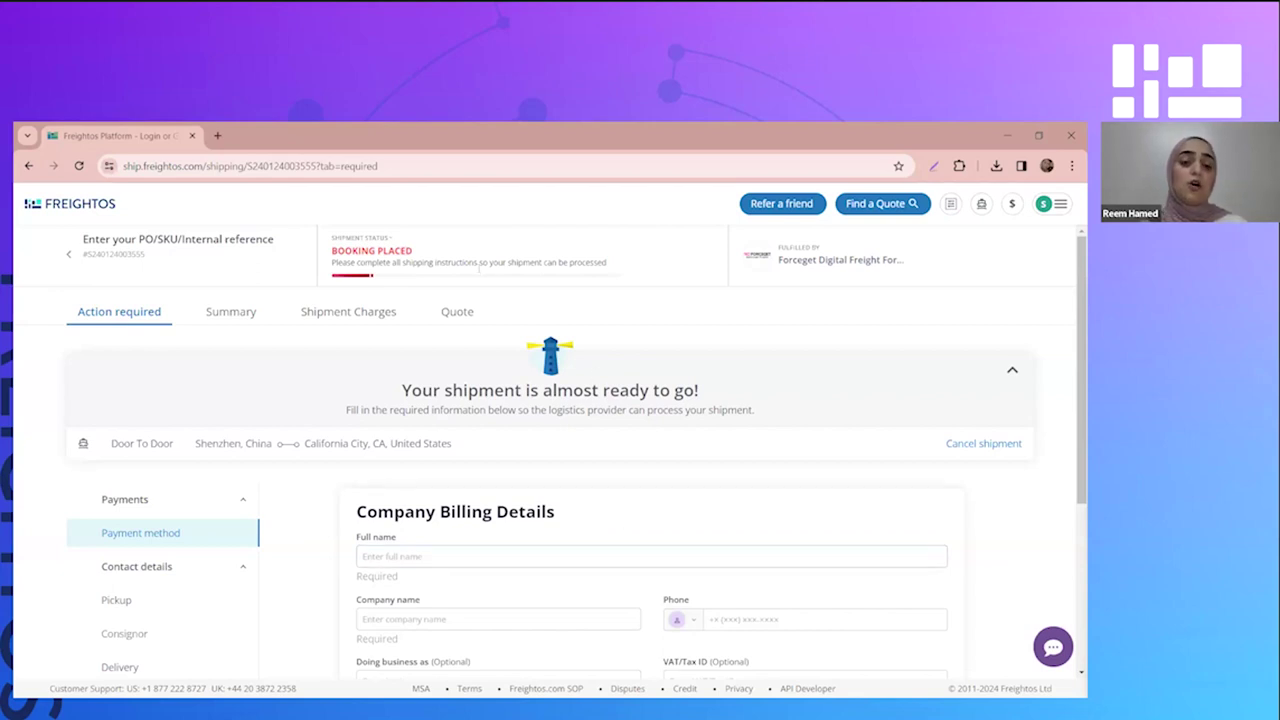
pyautogui.moveTo(509, 285)
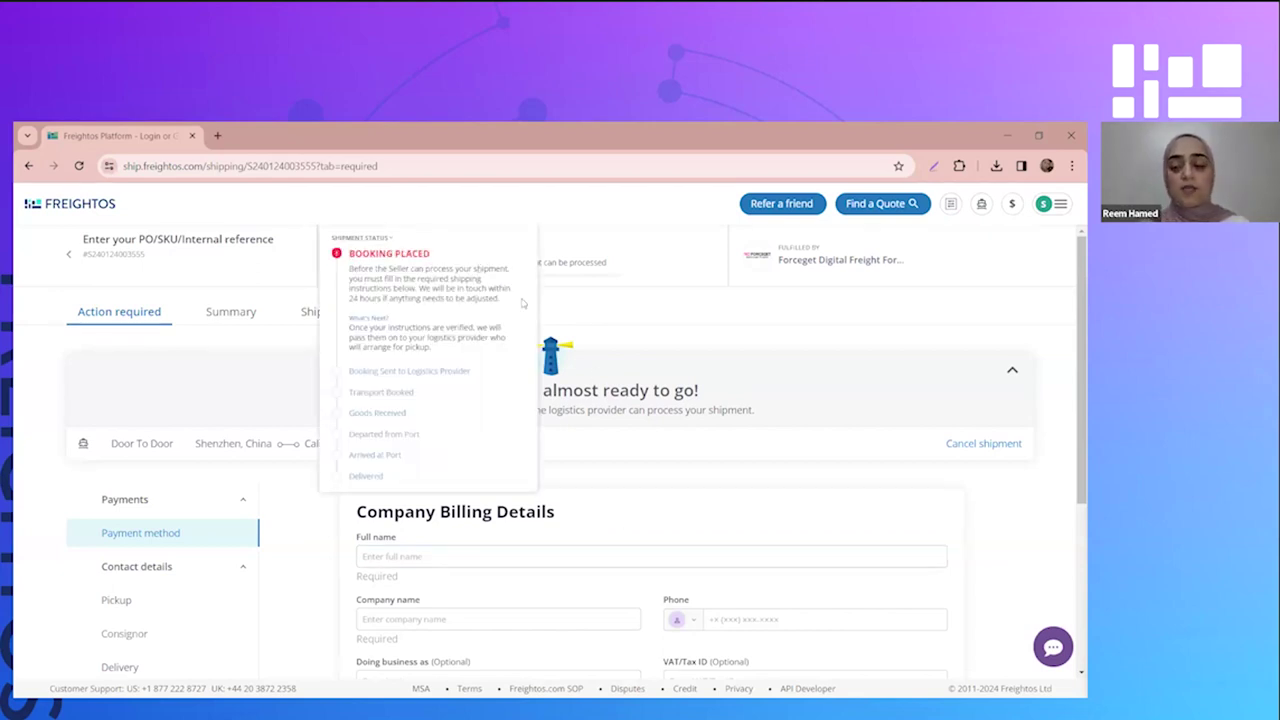
pyautogui.moveTo(567, 269)
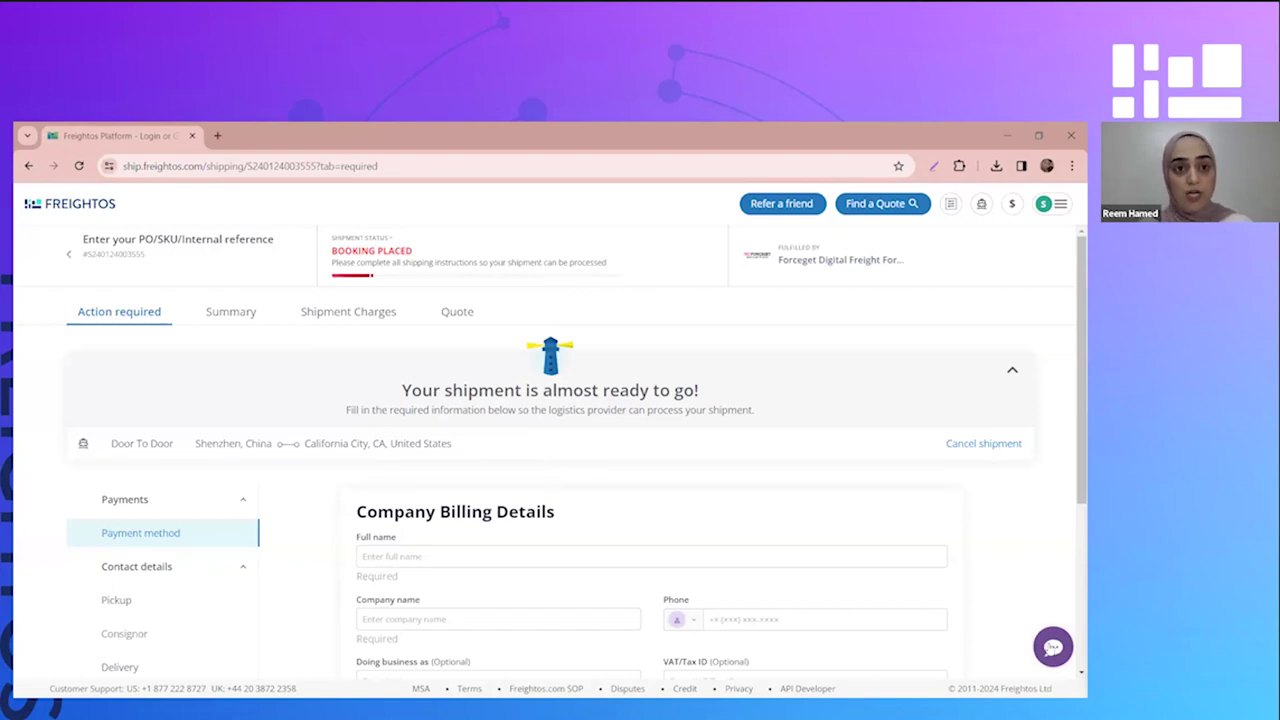
# Open the empty freight-forwarder chat, close it, and bring the forwarder/support chat choices back up
pyautogui.click(1050, 645)
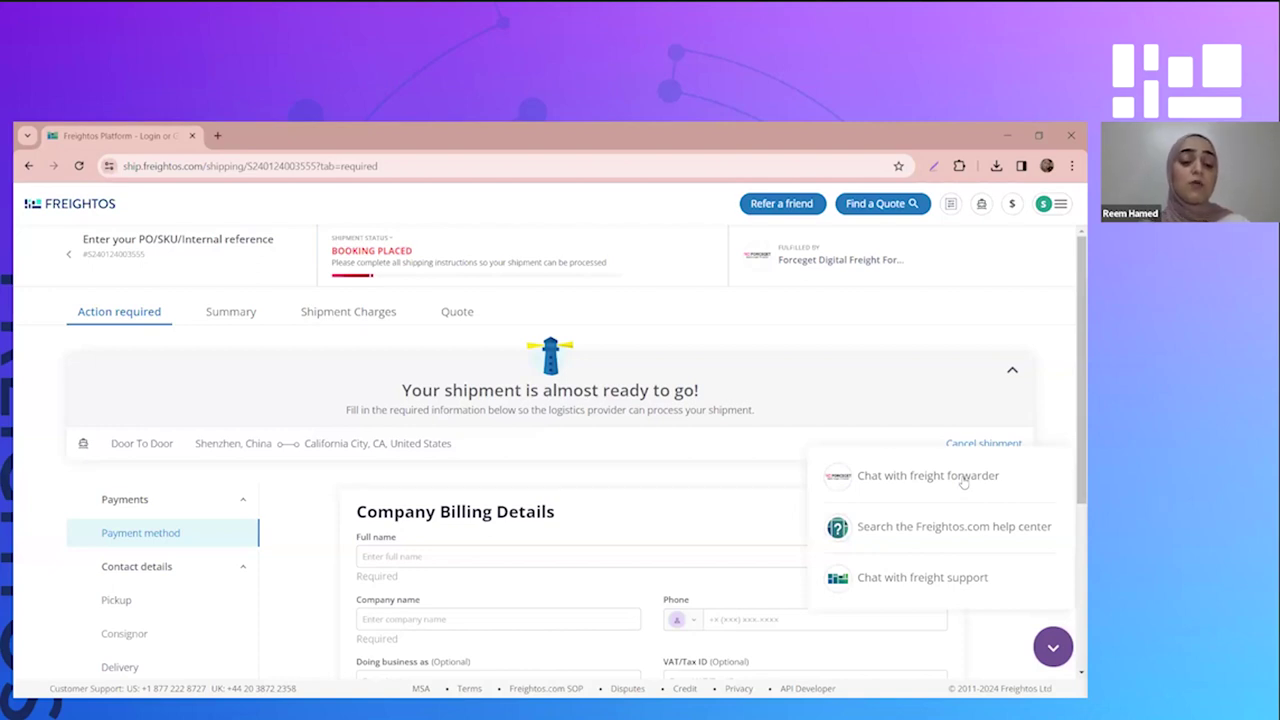
pyautogui.click(1019, 487)
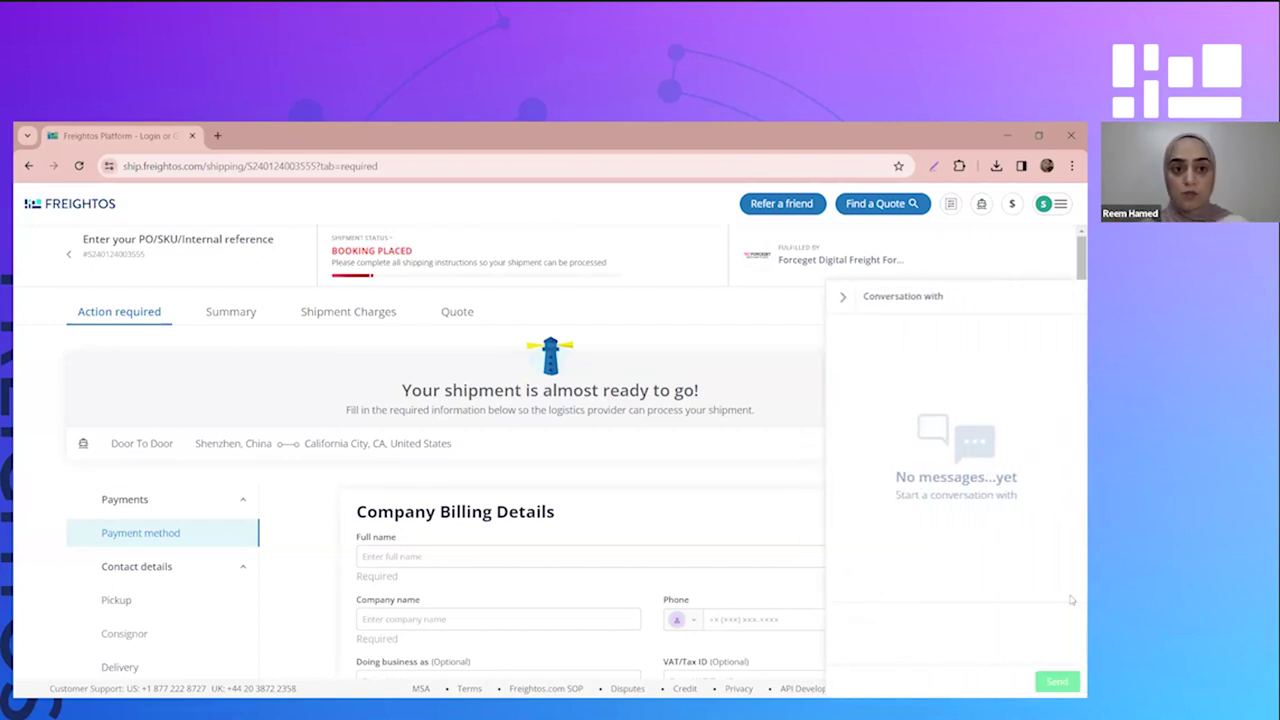
pyautogui.click(842, 296)
pyautogui.click(1053, 647)
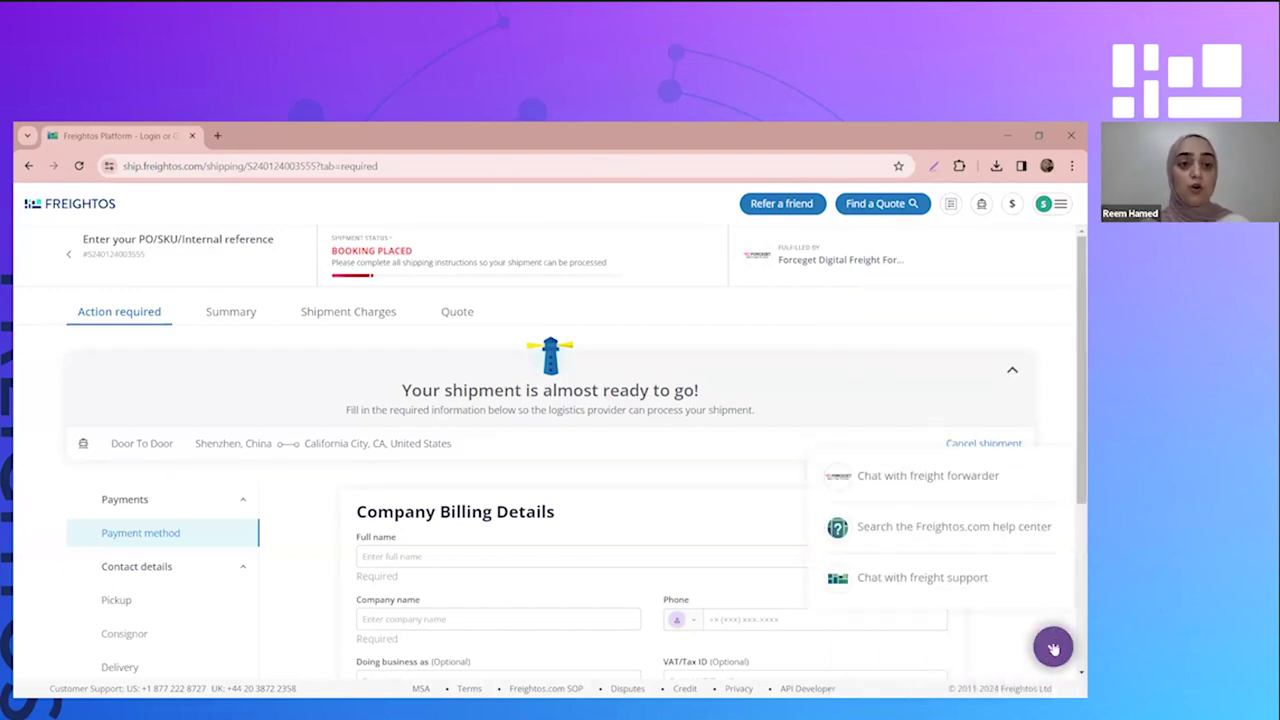